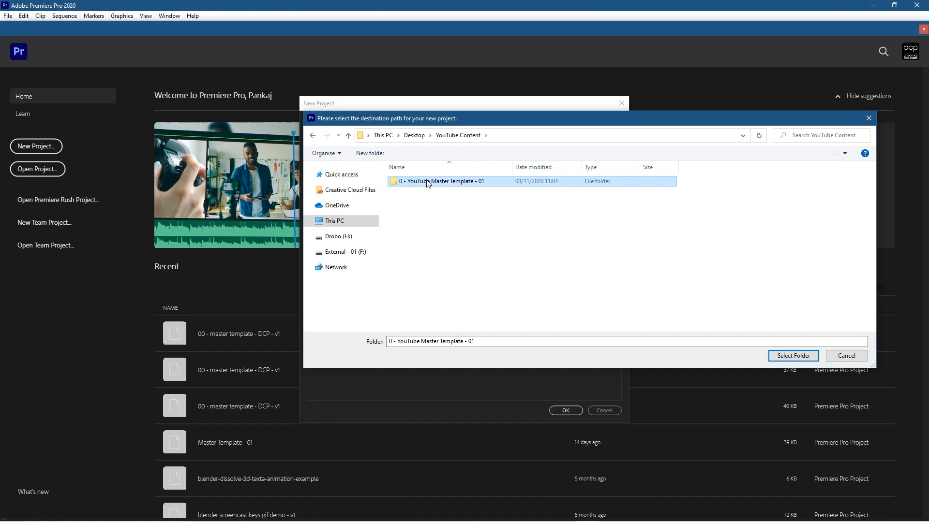
# Create the project in the 0 - YouTube Master Template - 01 folder with the Mercury Playback Engine GPU Acceleration (CUDA) renderer
pyautogui.doubleClick(454, 181)
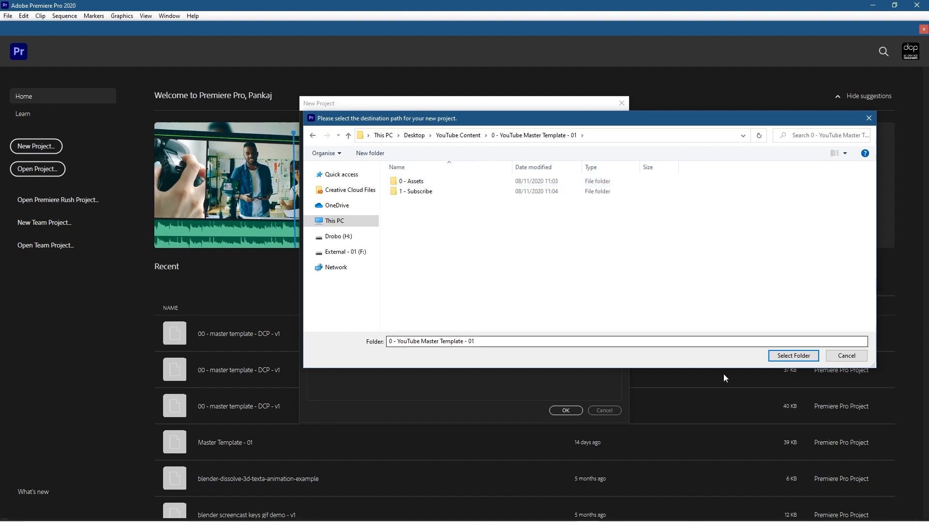
pyautogui.click(782, 356)
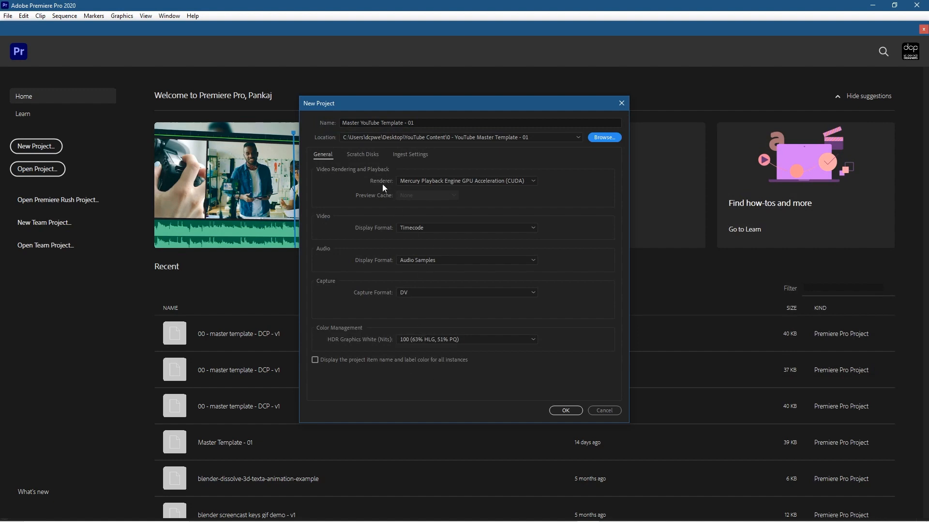
pyautogui.click(446, 184)
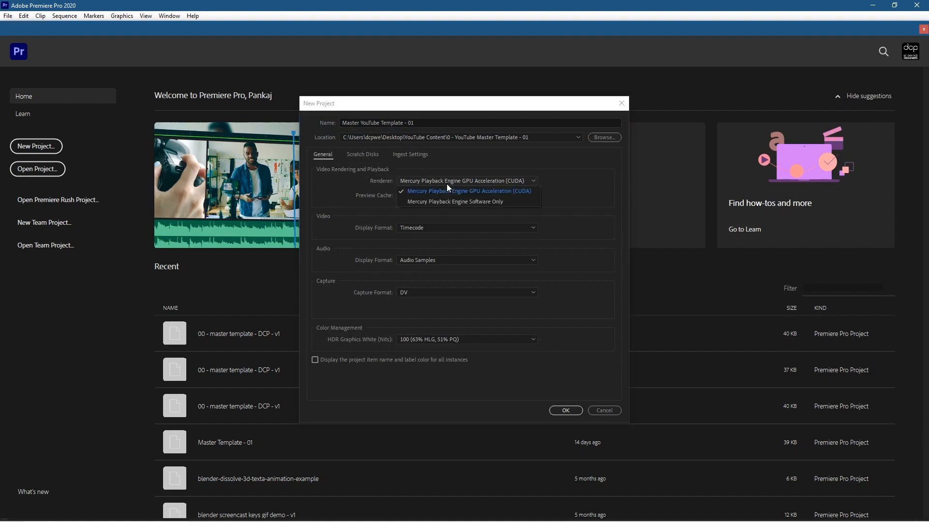
pyautogui.click(474, 192)
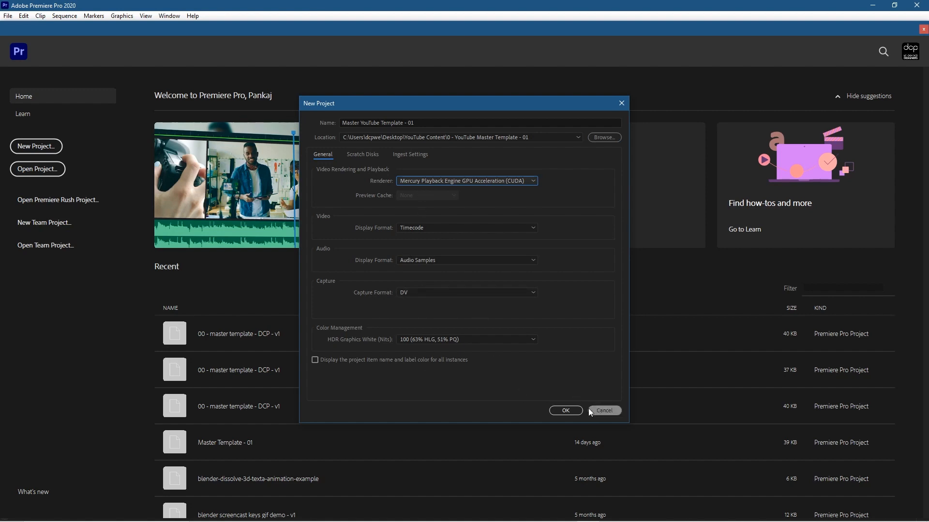
pyautogui.click(572, 412)
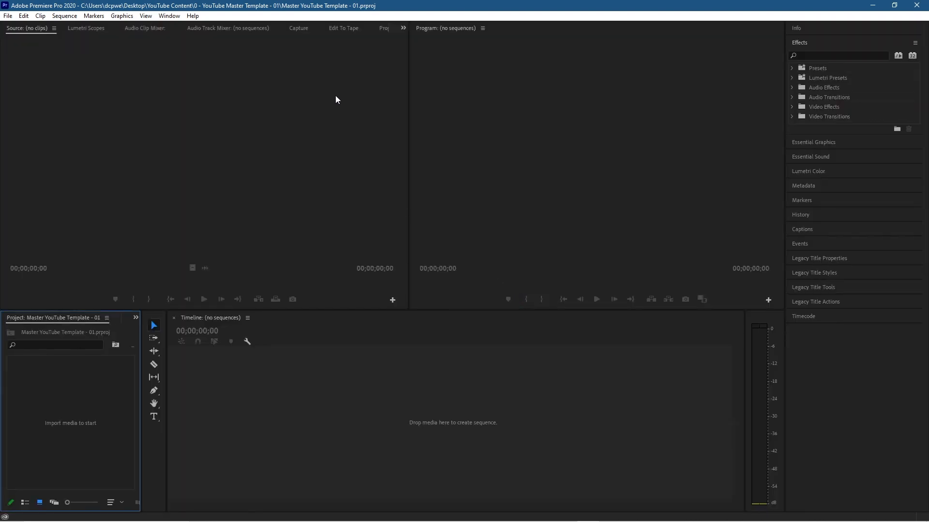
# Apply the All Panels workspace
pyautogui.click(169, 16)
pyautogui.moveTo(189, 27)
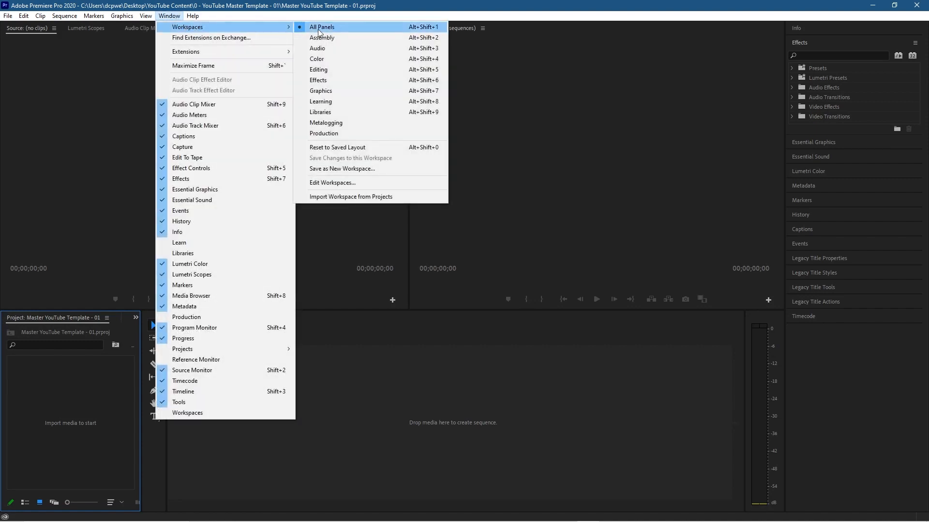
pyautogui.click(320, 28)
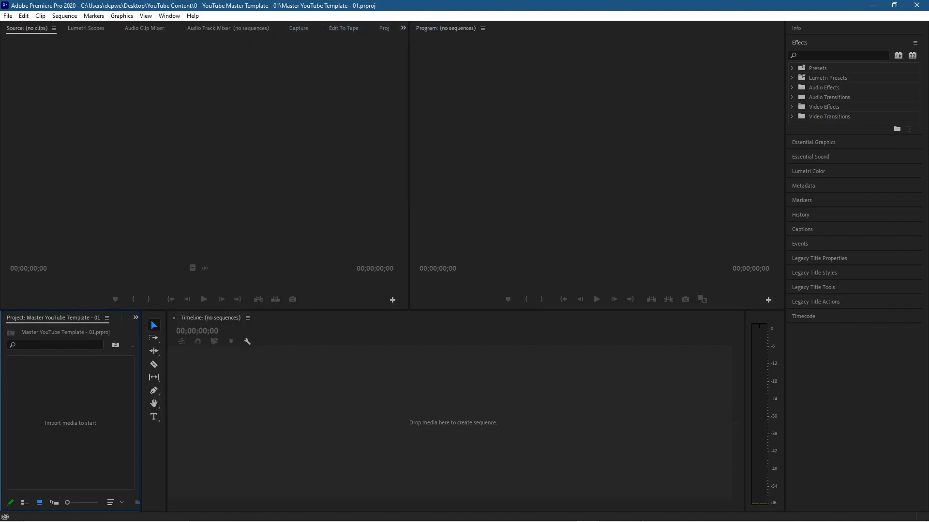
# Save the project as Master YouTube Template - 01.prproj in the template folder, replacing the existing file
pyautogui.click(8, 16)
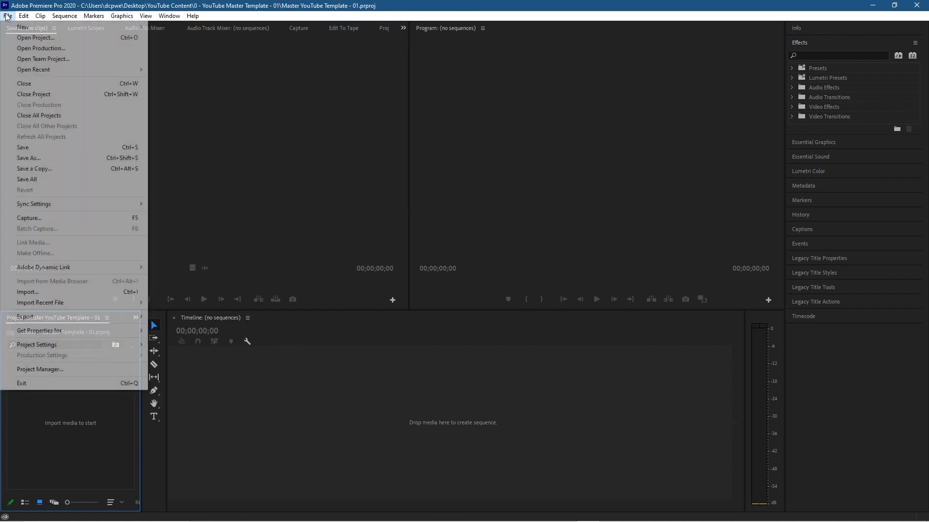
pyautogui.click(40, 158)
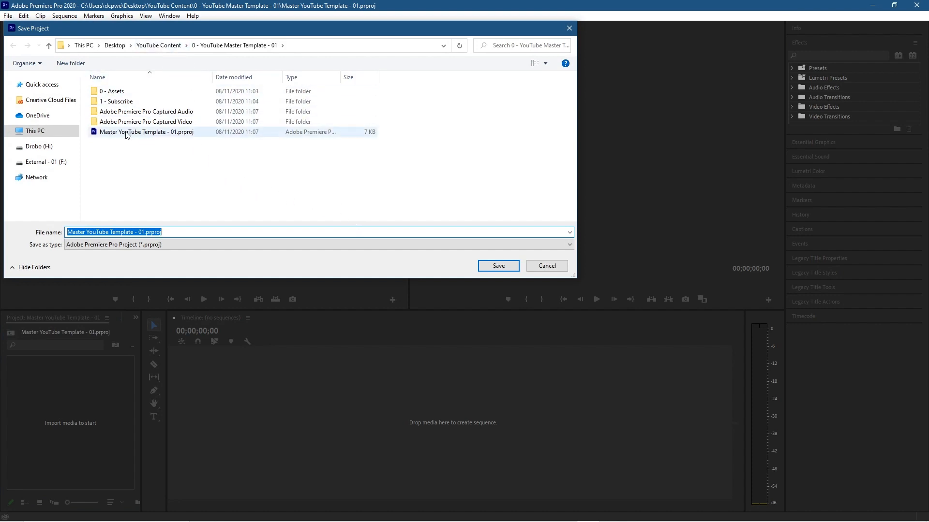
pyautogui.click(498, 266)
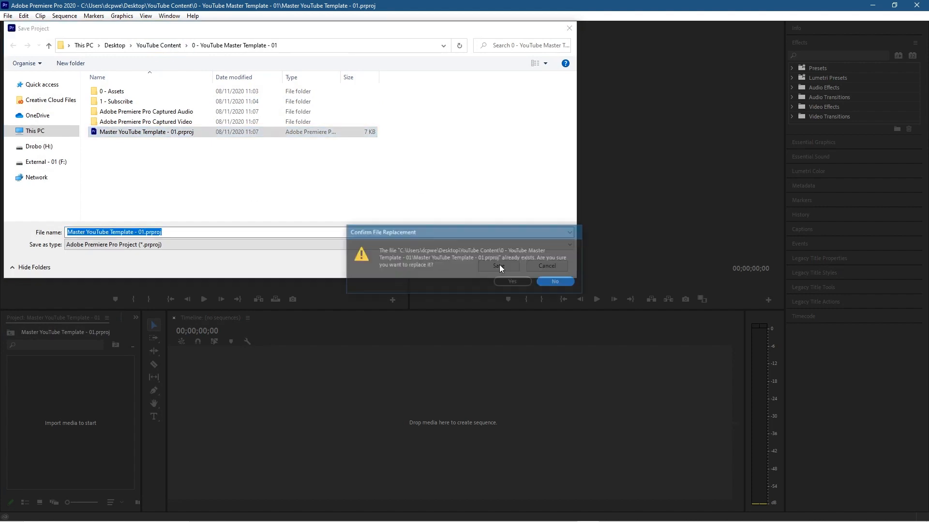
pyautogui.click(507, 282)
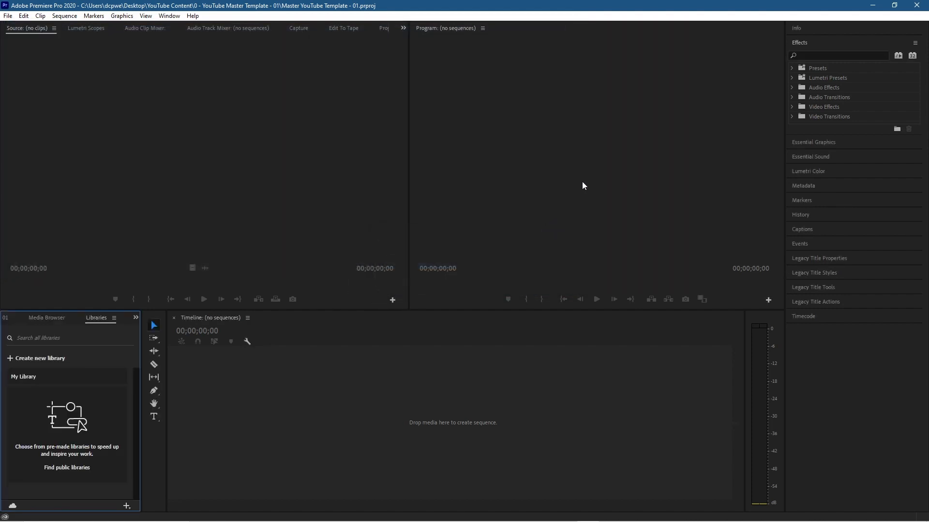
# Open the 0 - YouTube Master Template - 01 folder from the desktop and arrange its window in the upper-right quarter over Premiere Pro
pyautogui.click(872, 6)
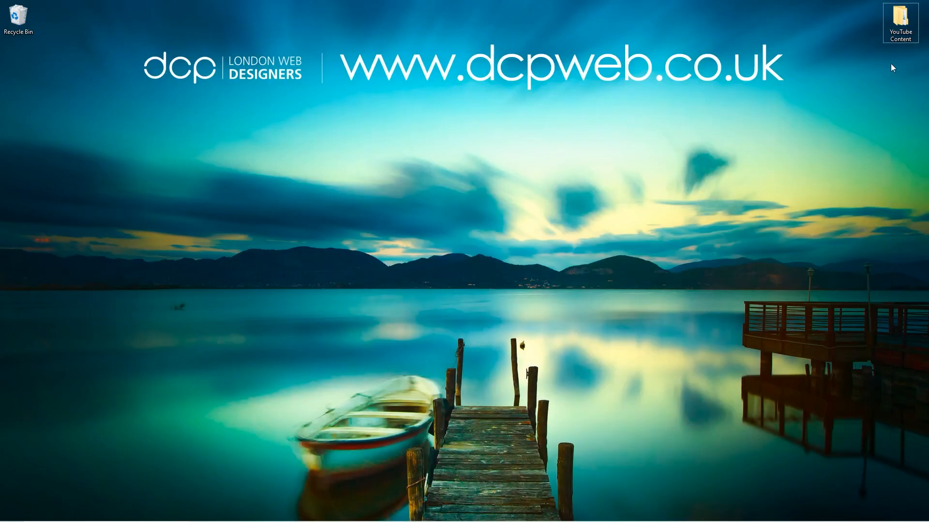
pyautogui.doubleClick(900, 19)
pyautogui.doubleClick(707, 229)
pyautogui.press('super+Left')
pyautogui.press('super+Right')
pyautogui.press('super+Up')
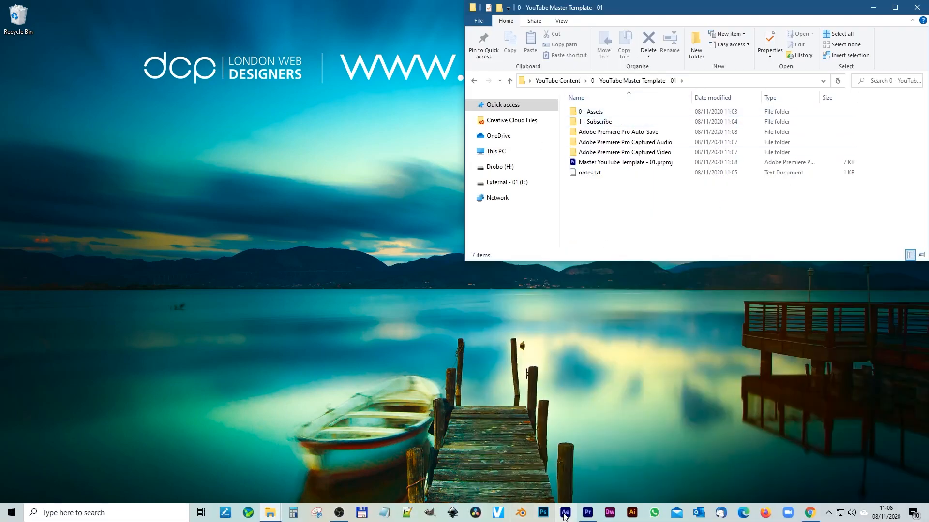
pyautogui.click(588, 513)
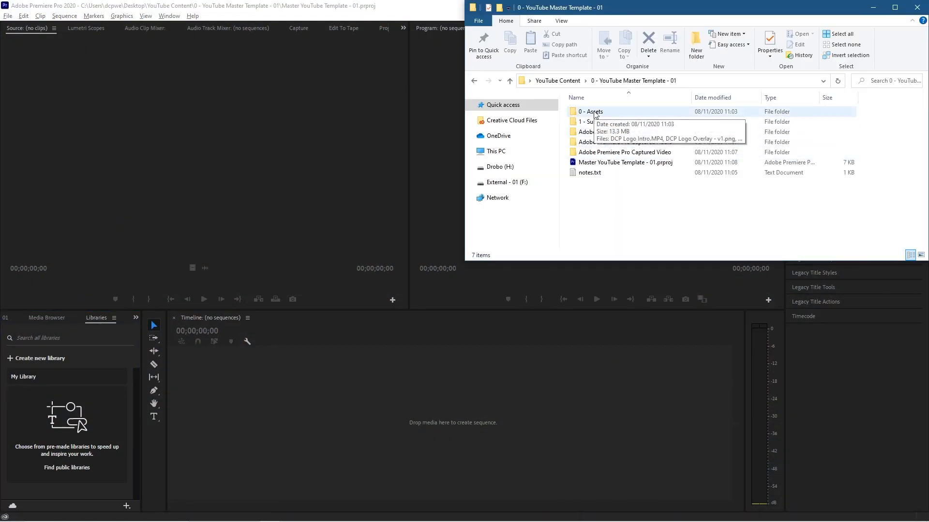
# Bring DCP Logo Intro.MP4 from the 0 - Assets folder into the empty timeline as a new sequence and preview it at 00:00:00:15
pyautogui.doubleClick(594, 114)
pyautogui.click(599, 127)
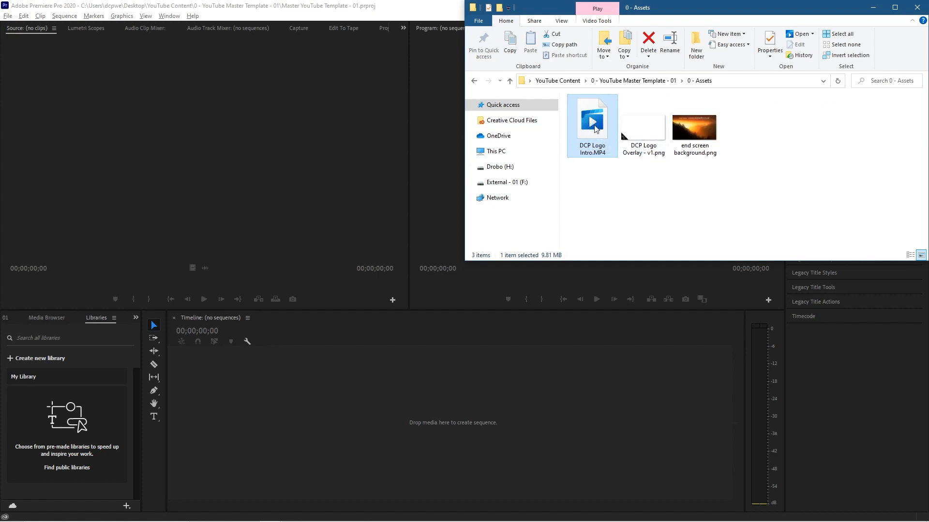
pyautogui.moveTo(598, 126); pyautogui.dragTo(184, 417)
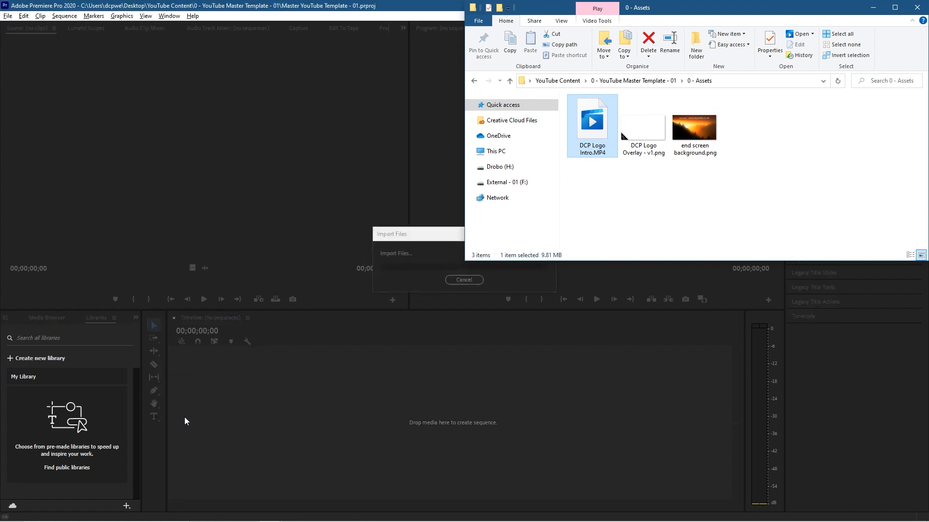
pyautogui.click(296, 341)
pyautogui.moveTo(297, 342)
pyautogui.mouseDown()
pyautogui.moveTo(524, 342)
pyautogui.moveTo(295, 342)
pyautogui.mouseUp()
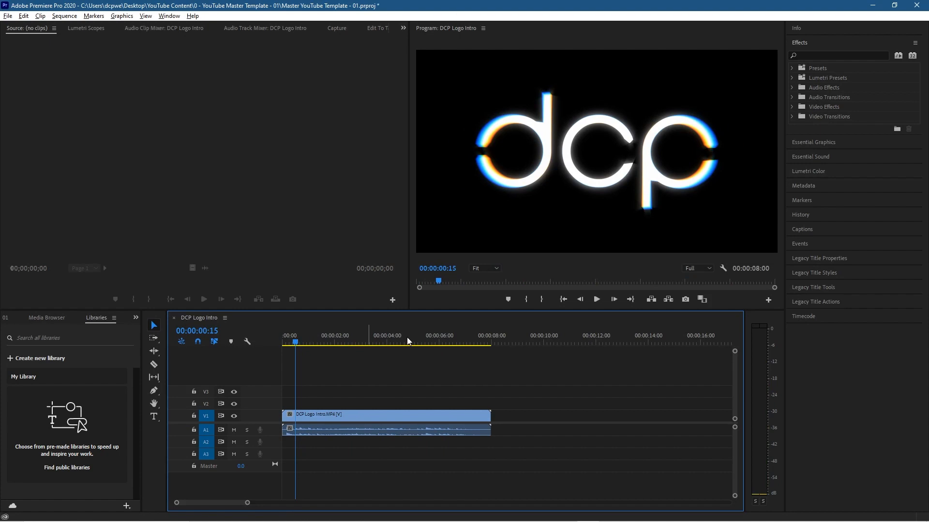
# Unlink the DCP Logo Intro.MP4 clip's audio from its video and delete the audio on A1
pyautogui.click(410, 420)
pyautogui.rightClick(402, 416)
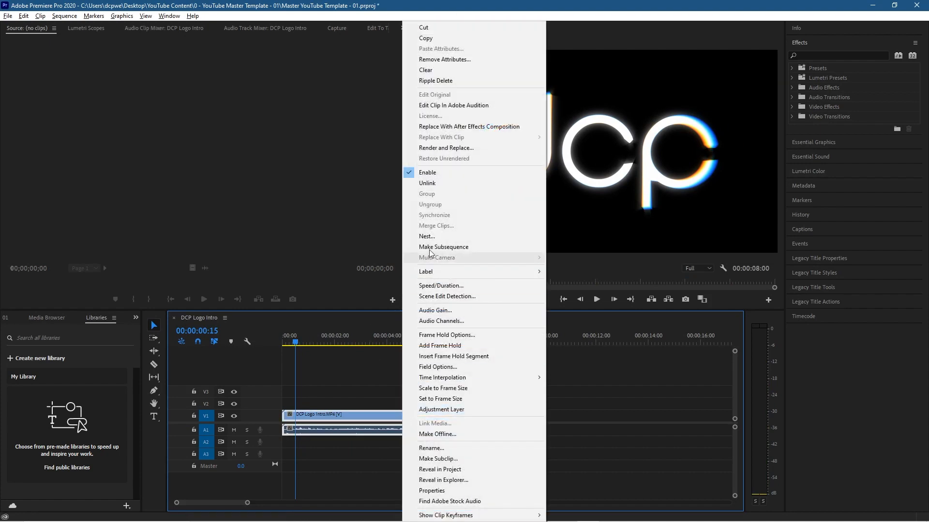
pyautogui.click(430, 184)
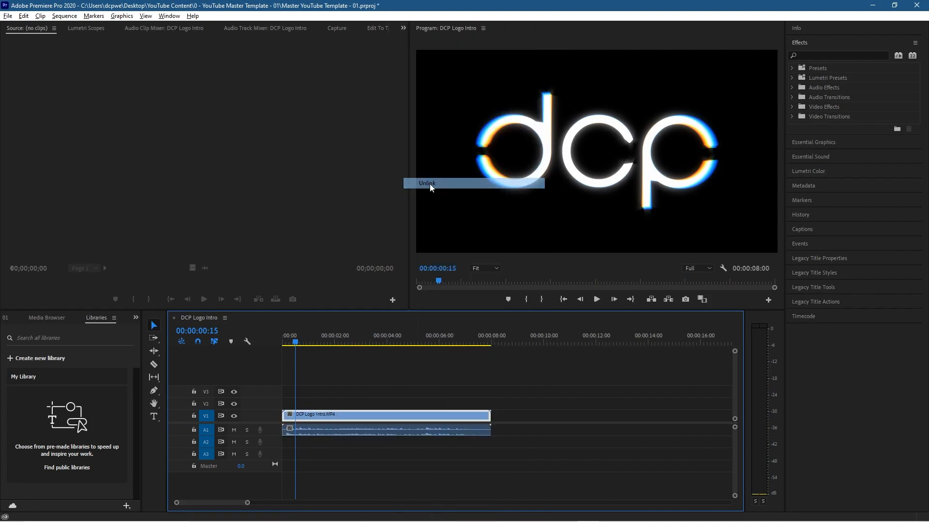
pyautogui.click(379, 431)
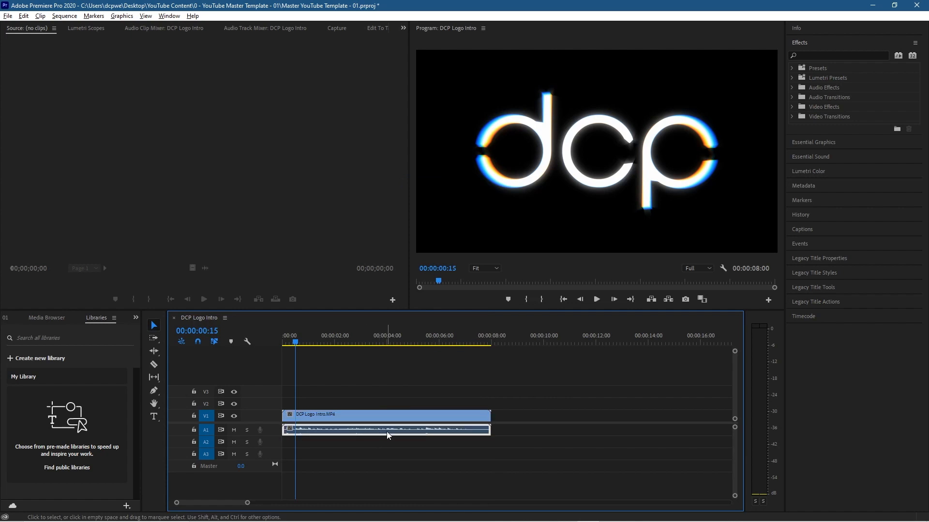
pyautogui.press('Delete')
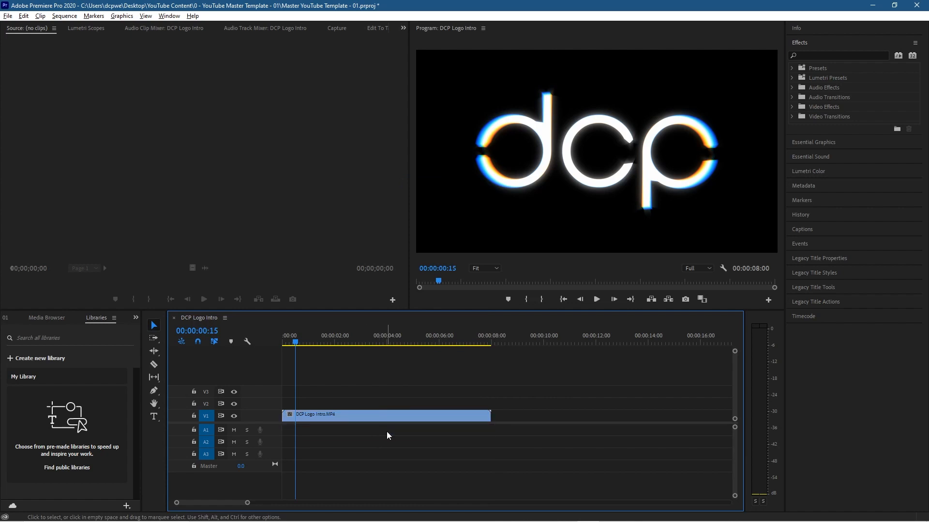
# Add the line "Audio Music" below End Screen in the template folder's notes.txt, save it and move the notes window aside
pyautogui.click(873, 8)
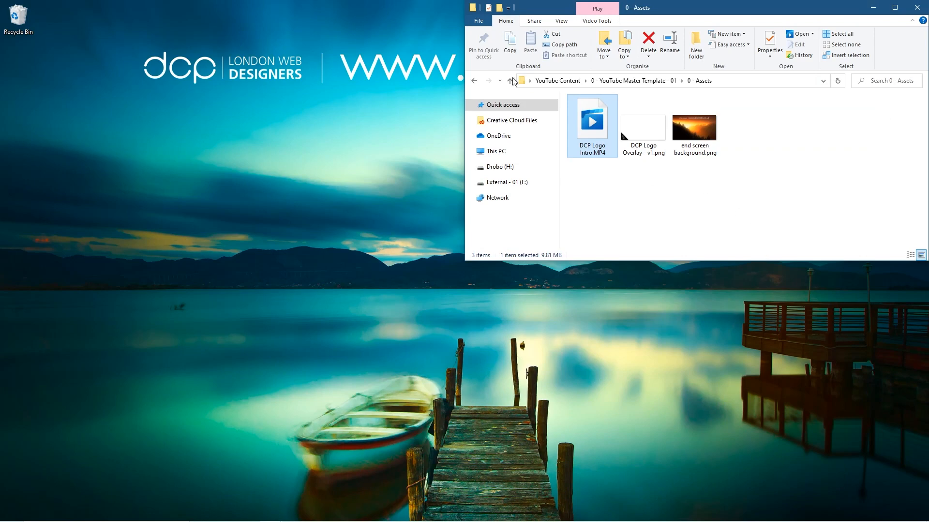
pyautogui.click(474, 80)
pyautogui.doubleClick(587, 172)
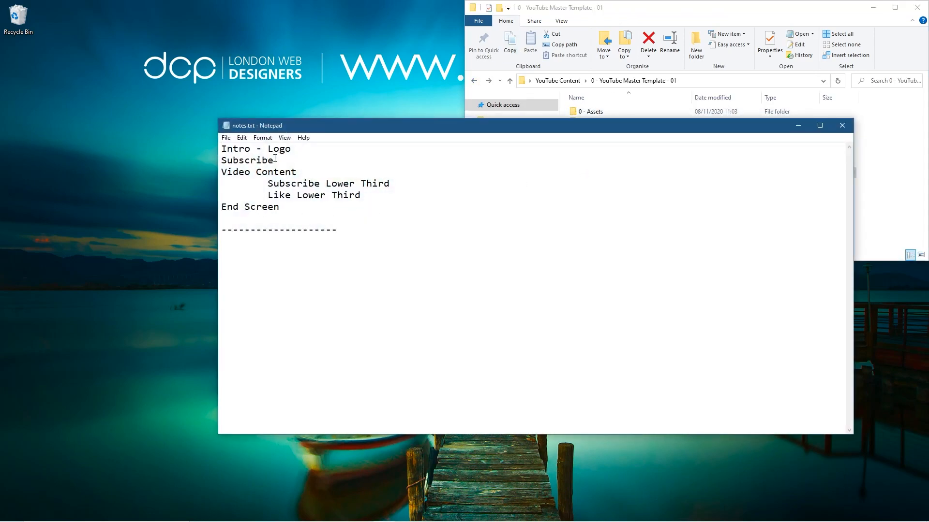
pyautogui.click(296, 219)
pyautogui.press('Return')
pyautogui.write('Audoiio Music')
pyautogui.hotkey('ctrl', 's')
pyautogui.moveTo(488, 127); pyautogui.dragTo(928, 10)
pyautogui.click(617, 220)
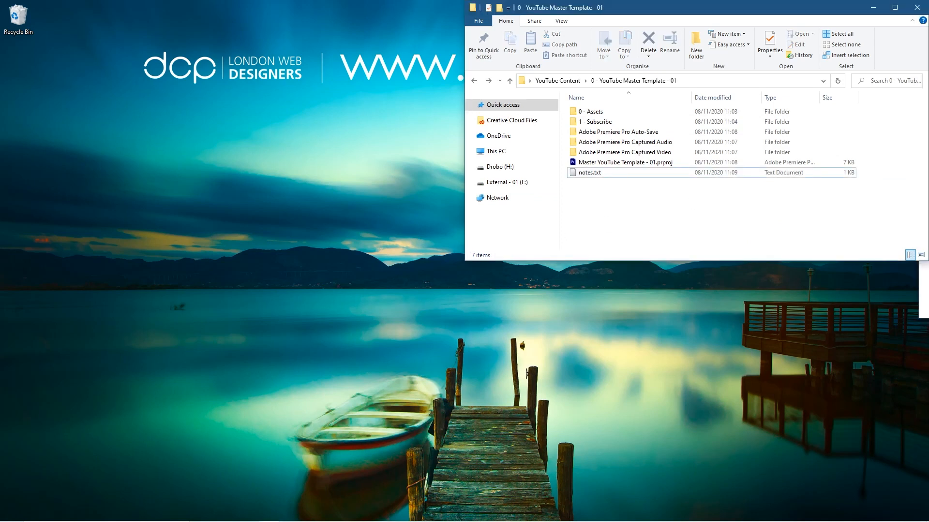
pyautogui.click(668, 227)
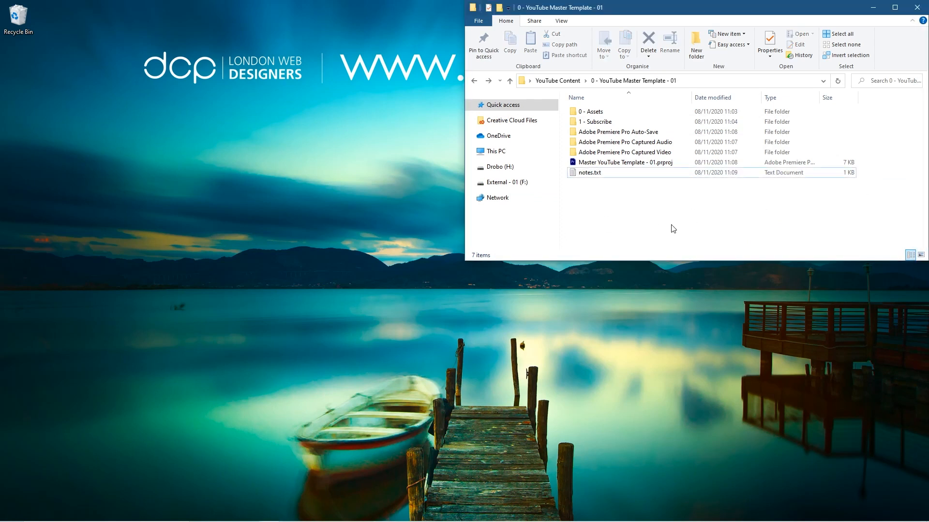
# Open the 0 - Assets folder, switch back to Premiere Pro and return the playhead to the sequence start
pyautogui.click(599, 114)
pyautogui.doubleClick(600, 116)
pyautogui.click(590, 127)
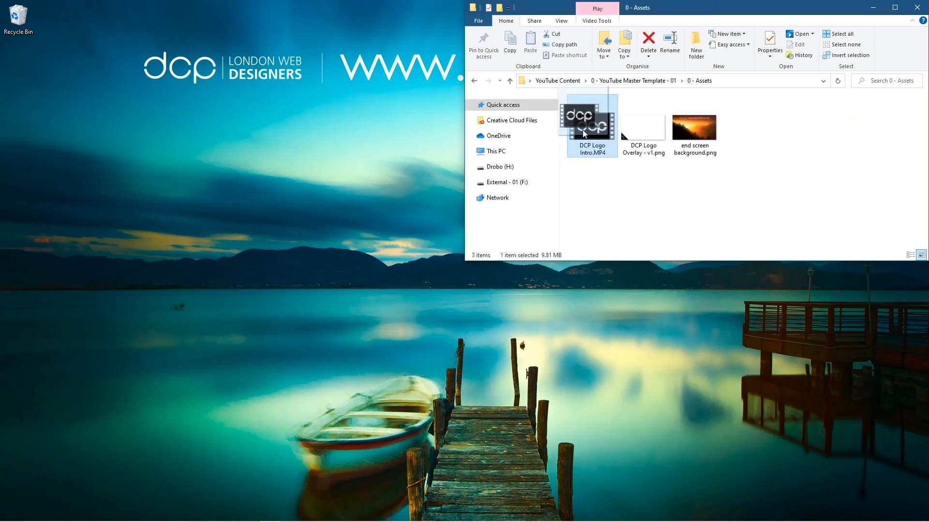
pyautogui.hotkey('alt', 'Tab')
pyautogui.click(617, 257)
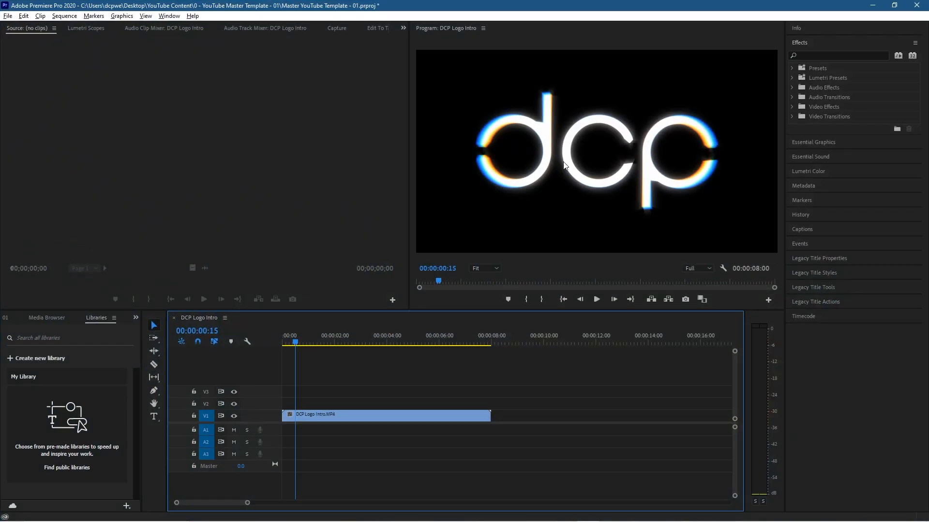
pyautogui.moveTo(296, 343); pyautogui.dragTo(253, 343)
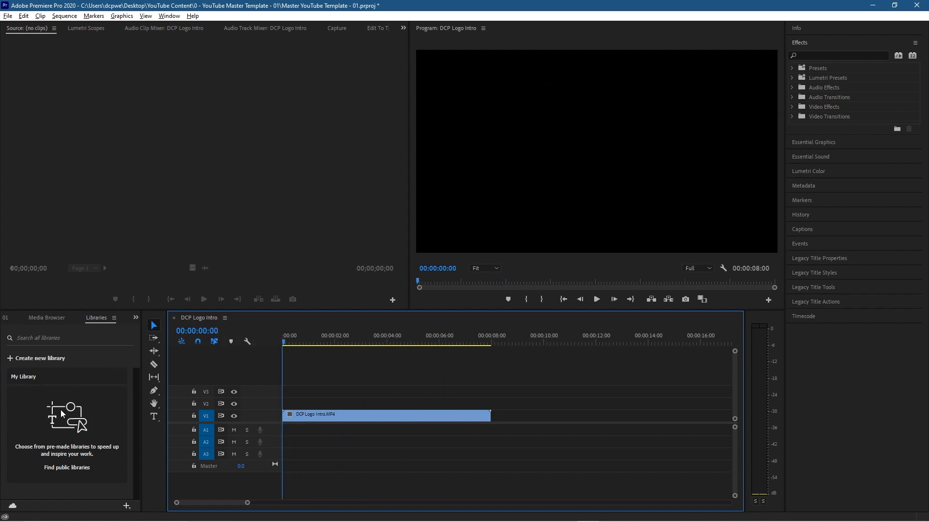
# Show the project panel of Master YouTube Template - 01.prproj in place of the Libraries panel
pyautogui.click(168, 16)
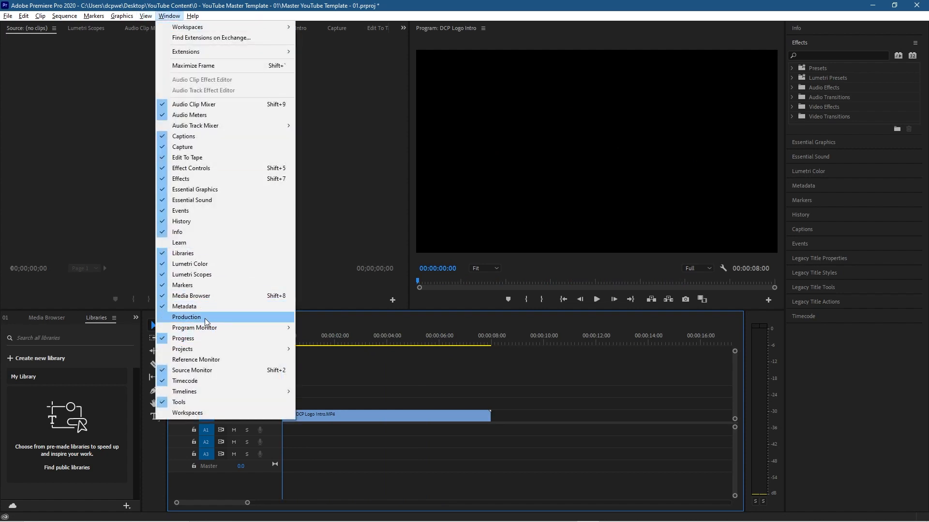
pyautogui.moveTo(210, 352)
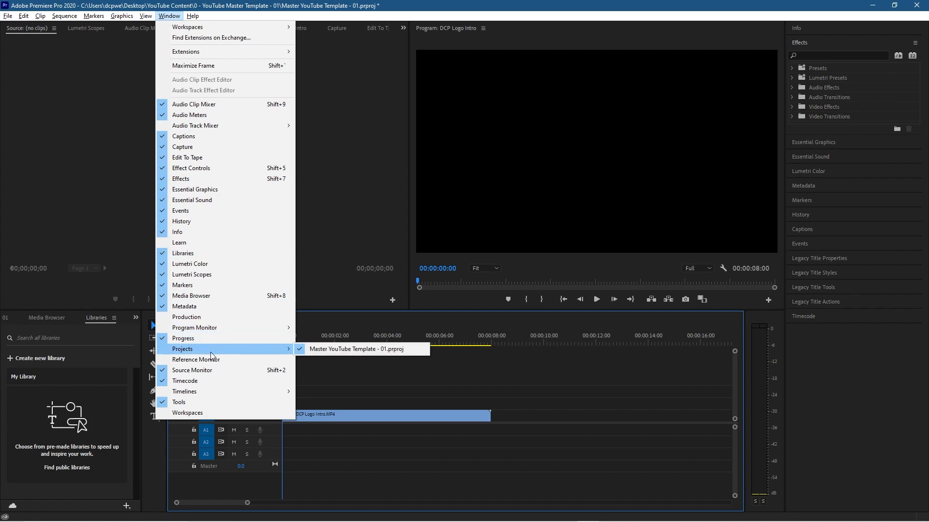
pyautogui.click(328, 350)
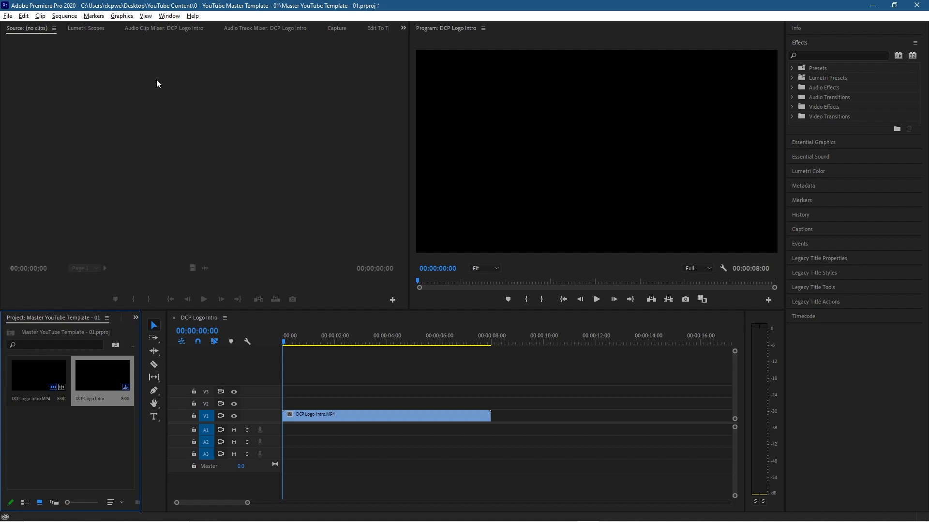
pyautogui.click(169, 16)
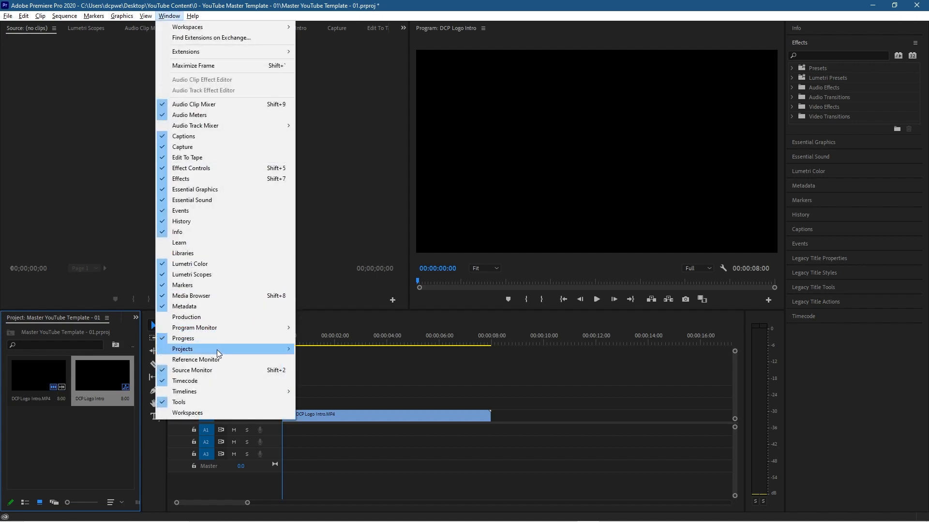
pyautogui.moveTo(216, 350)
pyautogui.click(339, 350)
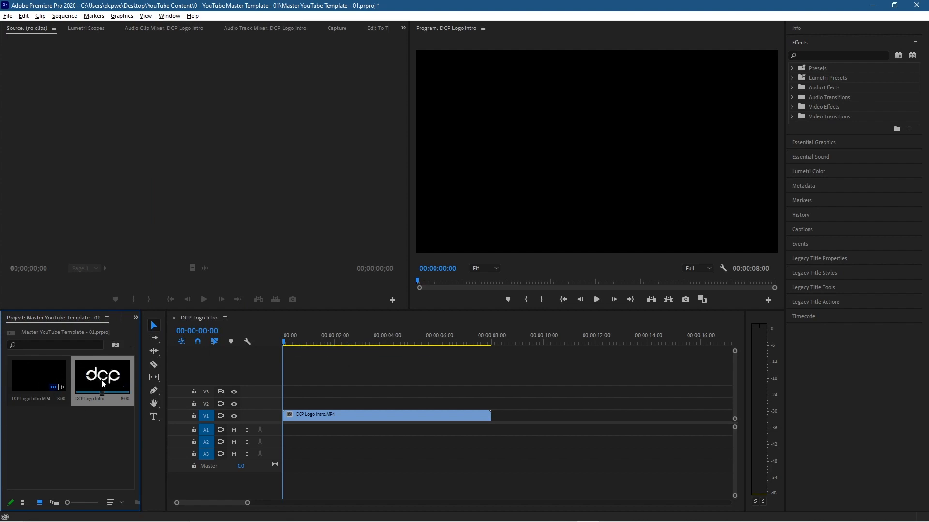
# Speed up the DCP Logo Intro.MP4 clip on V1 so it lasts 2 seconds and play it back
pyautogui.click(356, 420)
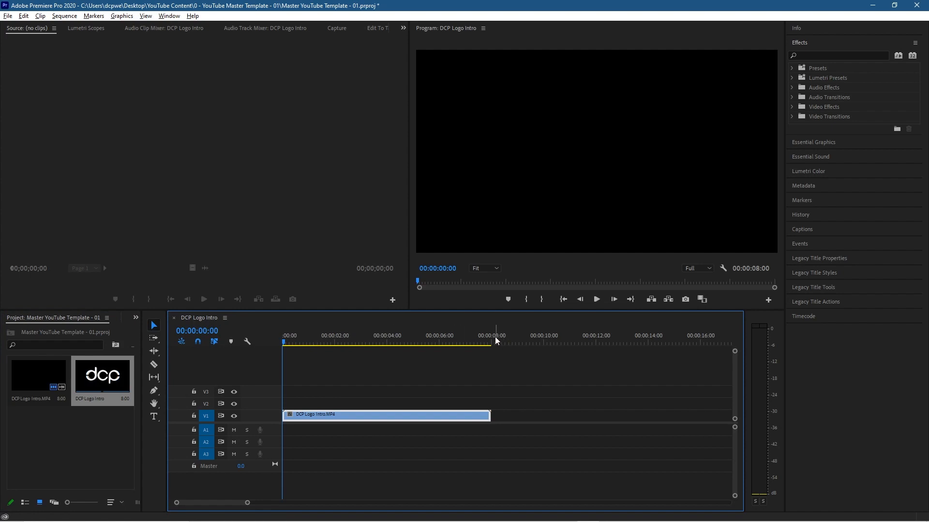
pyautogui.moveTo(292, 335)
pyautogui.mouseDown()
pyautogui.moveTo(468, 334)
pyautogui.moveTo(282, 341)
pyautogui.mouseUp()
pyautogui.rightClick(347, 414)
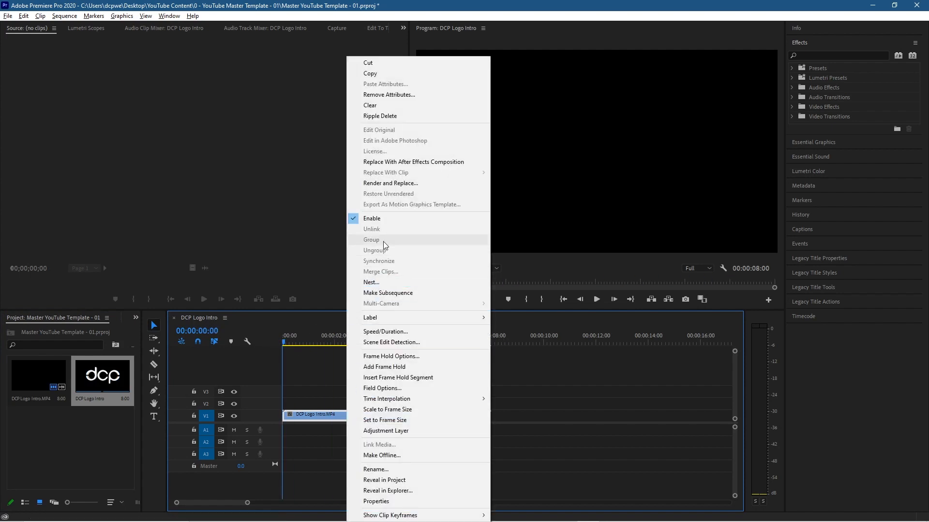
pyautogui.click(385, 331)
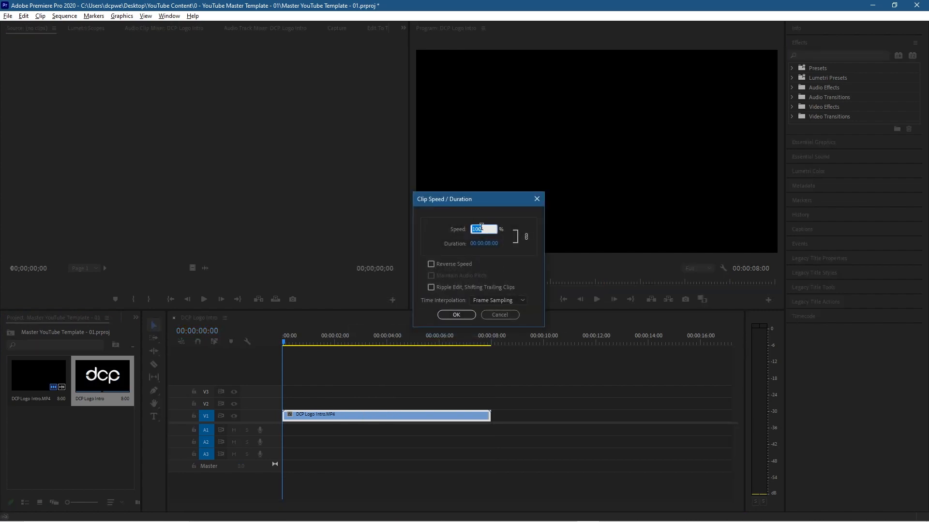
pyautogui.click(456, 315)
pyautogui.rightClick(392, 414)
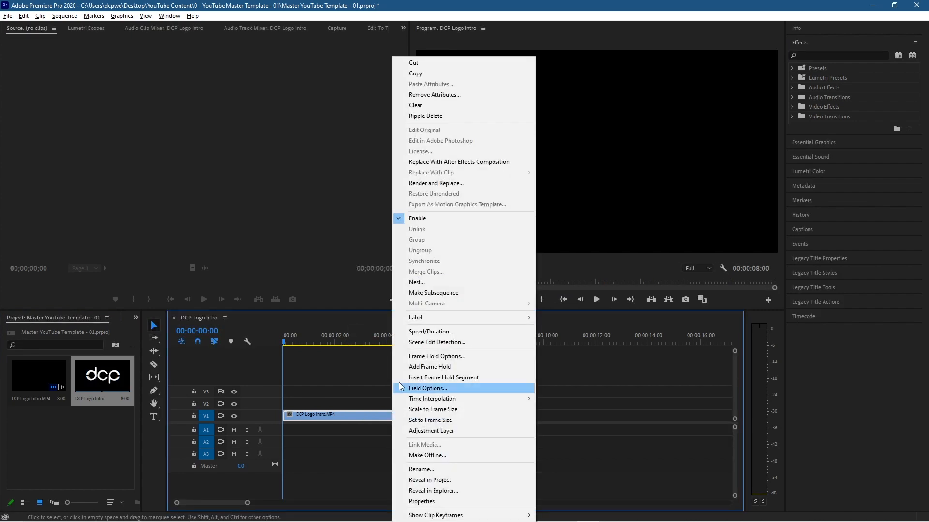
pyautogui.click(421, 332)
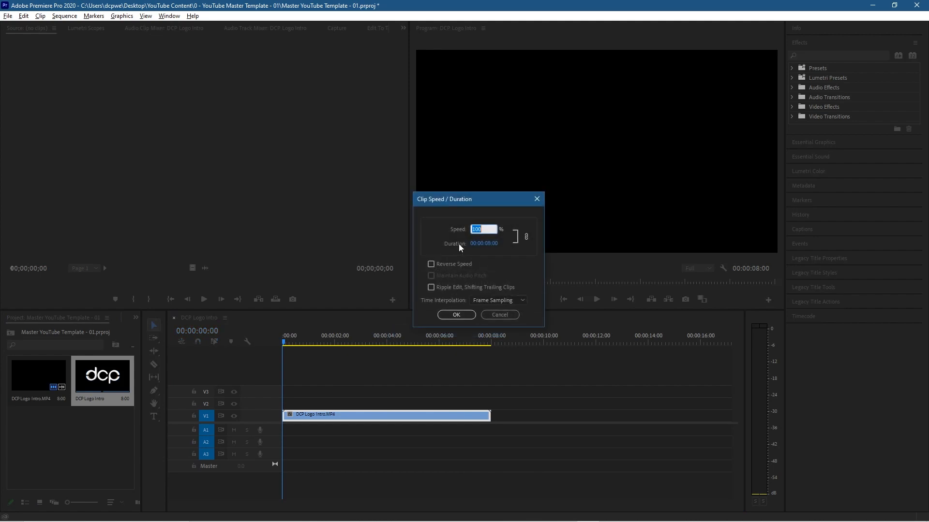
pyautogui.write('4')
pyautogui.click(468, 315)
pyautogui.press('space')
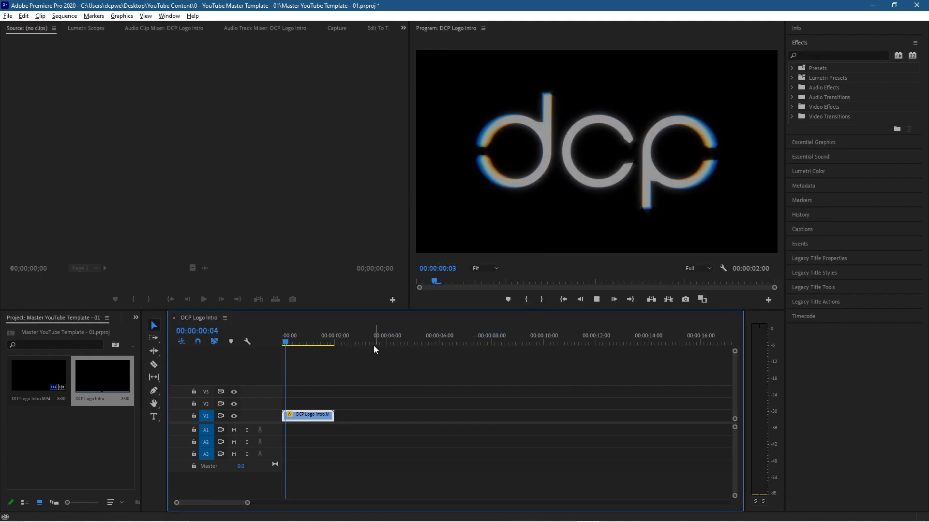
pyautogui.press('space')
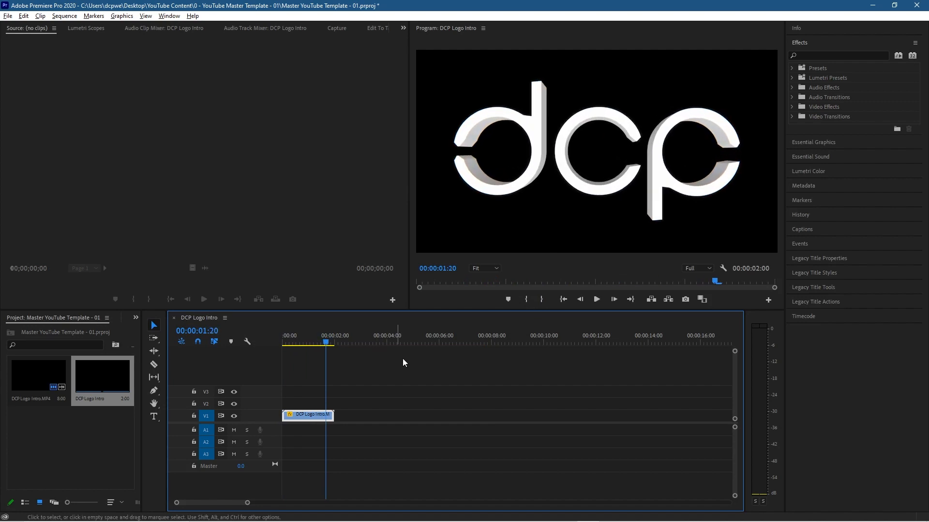
# Switch to File Explorer, open the template's 1 - Subscribe folder and preview Subscribe Call out - v1.mp4
pyautogui.hotkey('alt', 'Tab')
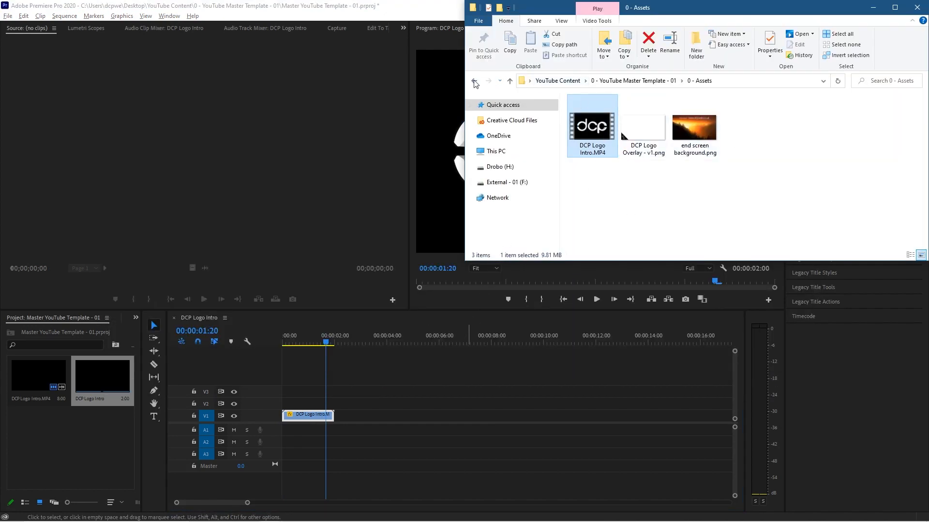
pyautogui.click(509, 81)
pyautogui.doubleClick(604, 124)
pyautogui.doubleClick(587, 173)
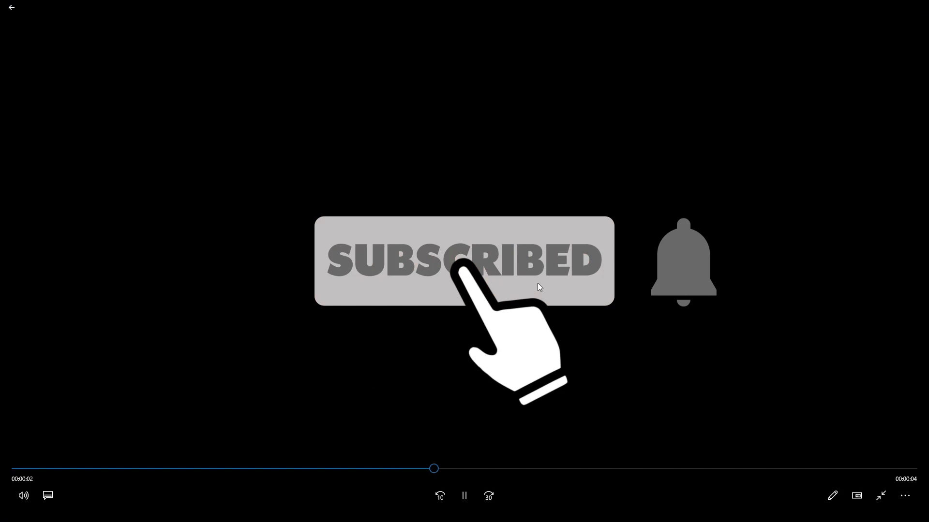
pyautogui.press('Escape')
pyautogui.click(910, 15)
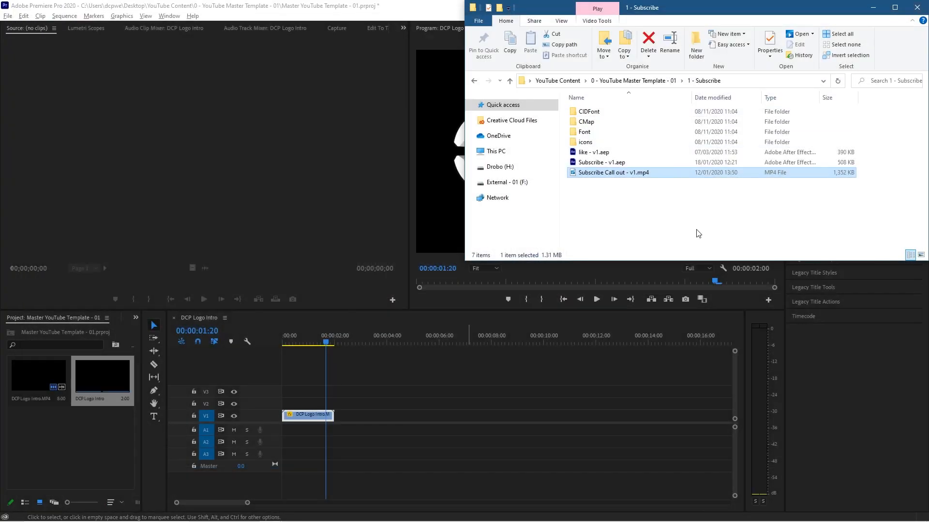
# Add Subscribe Call out - v1.mp4 to V1 directly after the logo intro, unlink its audio and delete that audio
pyautogui.moveTo(592, 172); pyautogui.dragTo(336, 416)
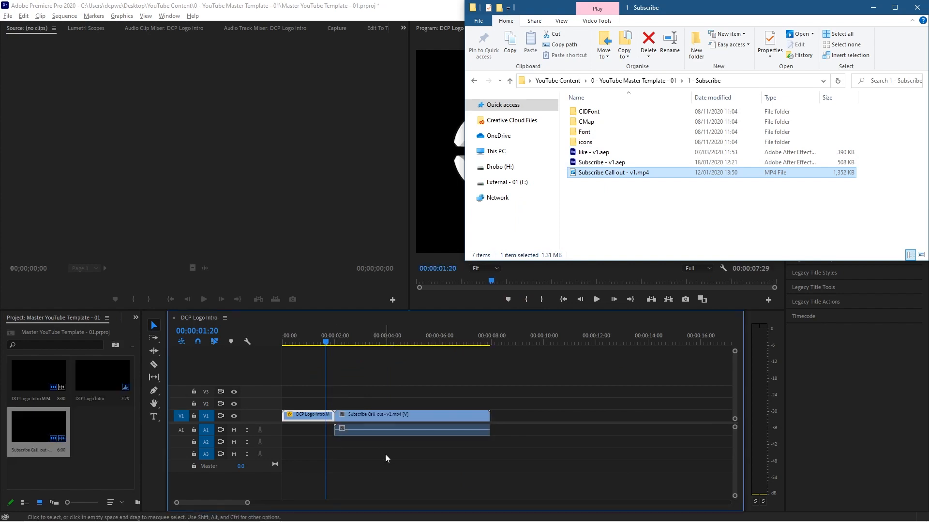
pyautogui.click(387, 430)
pyautogui.rightClick(395, 429)
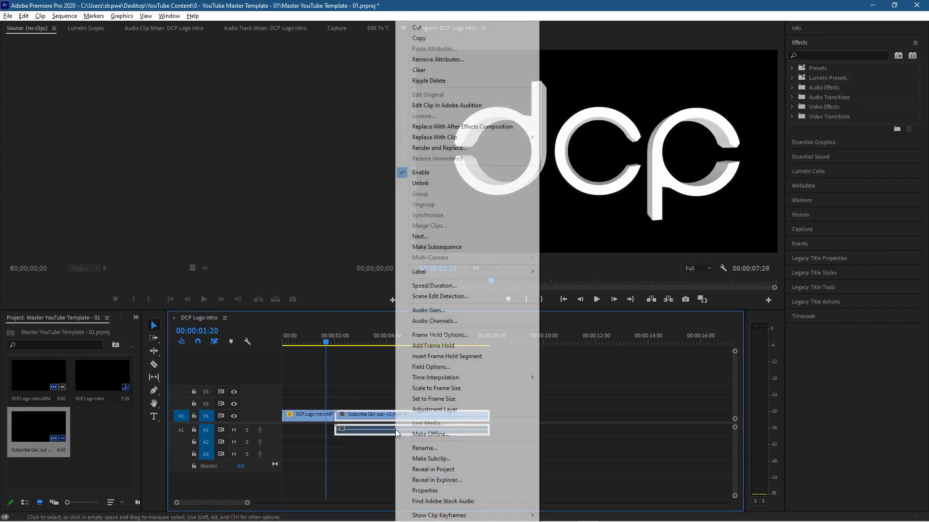
pyautogui.click(425, 188)
pyautogui.click(387, 430)
pyautogui.press('Delete')
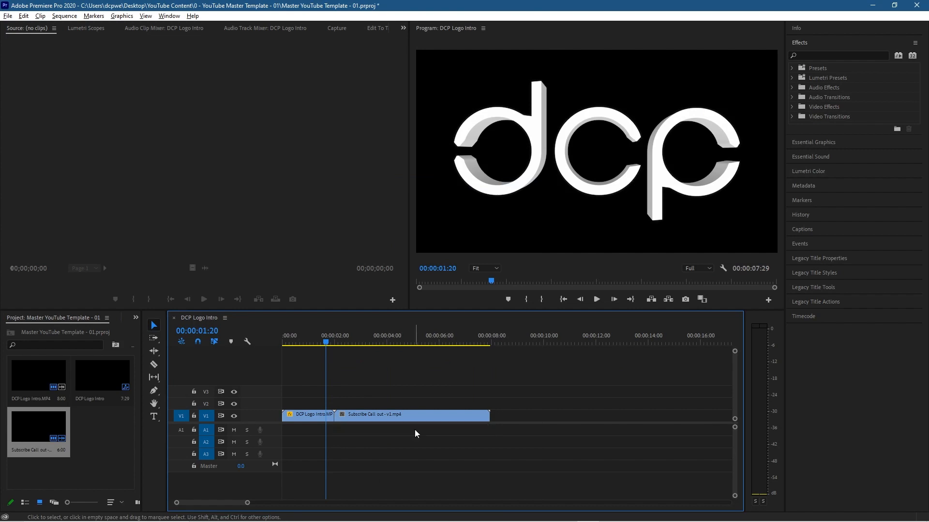
# Speed up the Subscribe Call out - v1.mp4 clip on V1 so it lasts 2 seconds and scrub through the result
pyautogui.click(365, 344)
pyautogui.moveTo(377, 345)
pyautogui.mouseDown()
pyautogui.moveTo(470, 345)
pyautogui.moveTo(248, 344)
pyautogui.moveTo(487, 342)
pyautogui.moveTo(346, 341)
pyautogui.moveTo(449, 347)
pyautogui.moveTo(387, 344)
pyautogui.mouseUp()
pyautogui.click(421, 416)
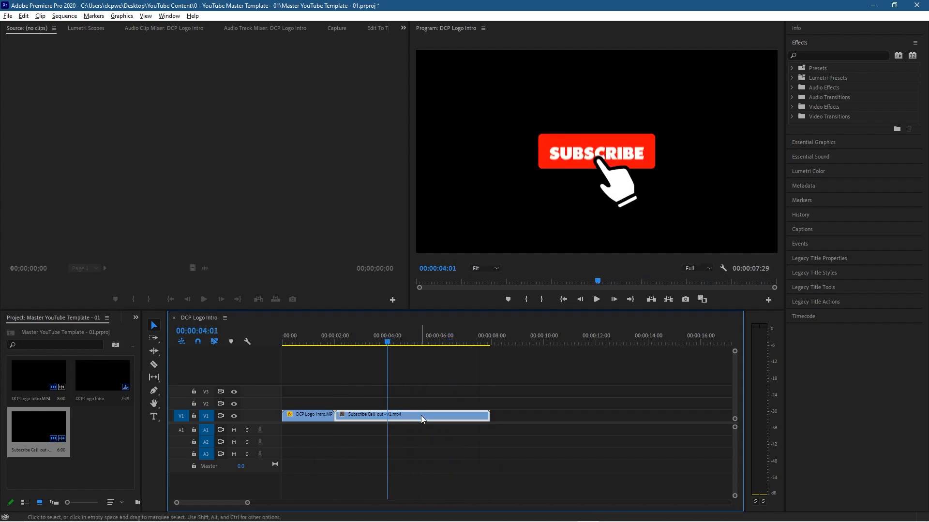
pyautogui.rightClick(423, 414)
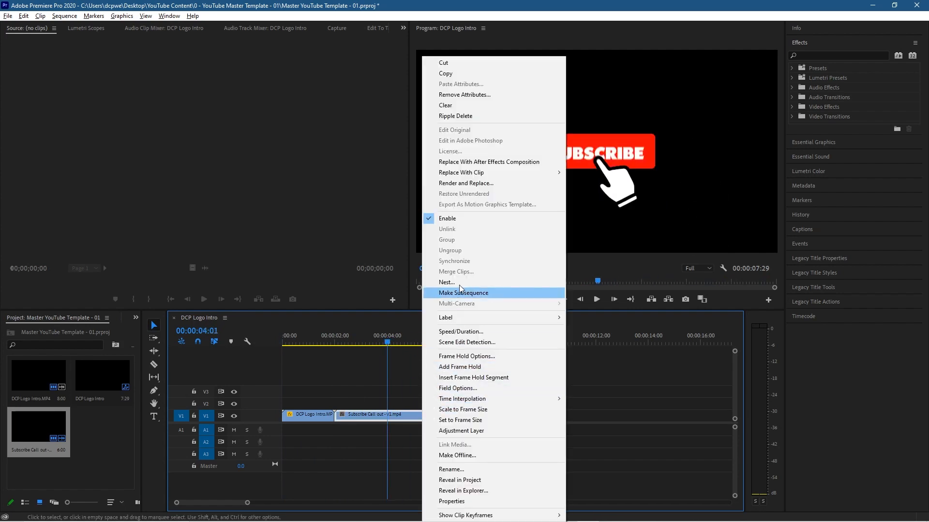
pyautogui.click(461, 332)
pyautogui.write('3')
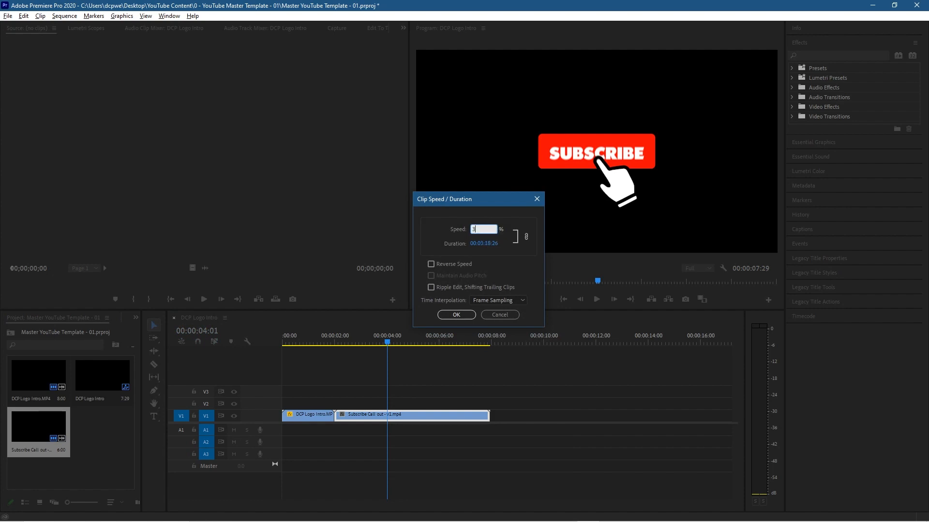
pyautogui.moveTo(290, 340); pyautogui.dragTo(360, 363)
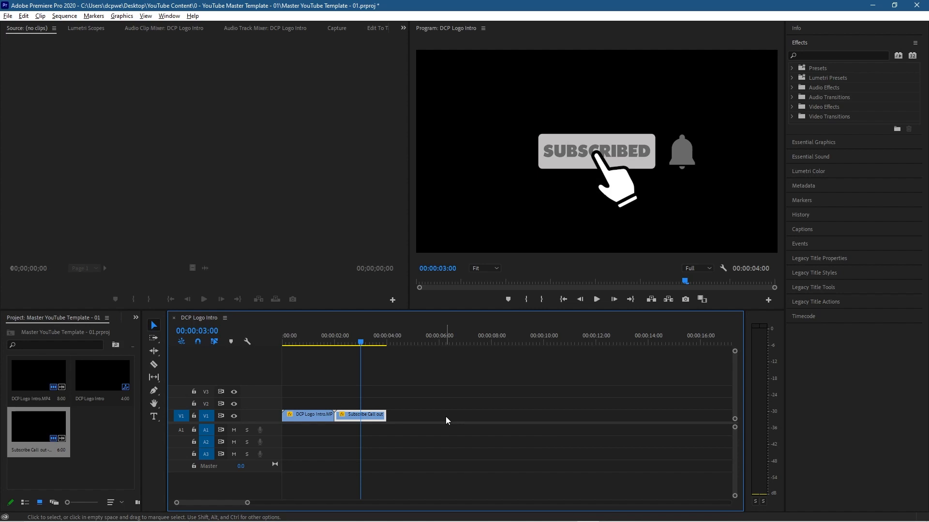
pyautogui.click(98, 427)
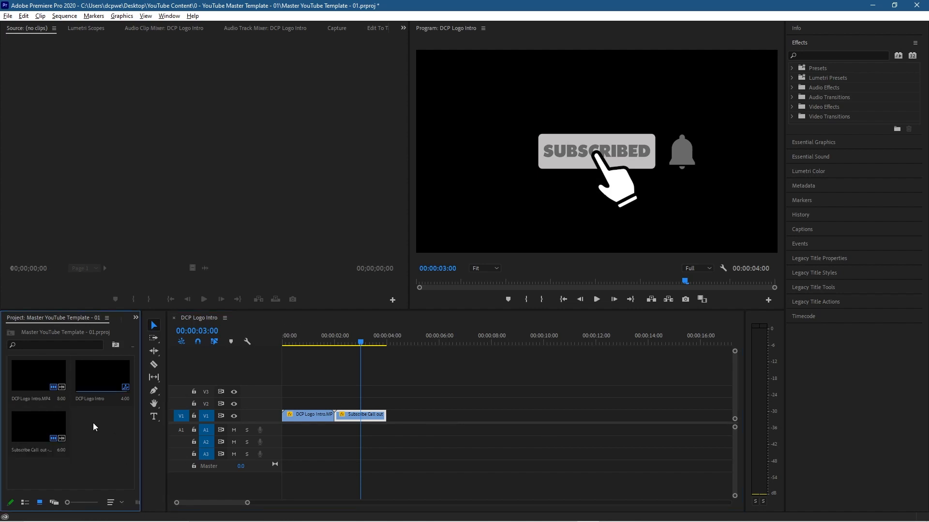
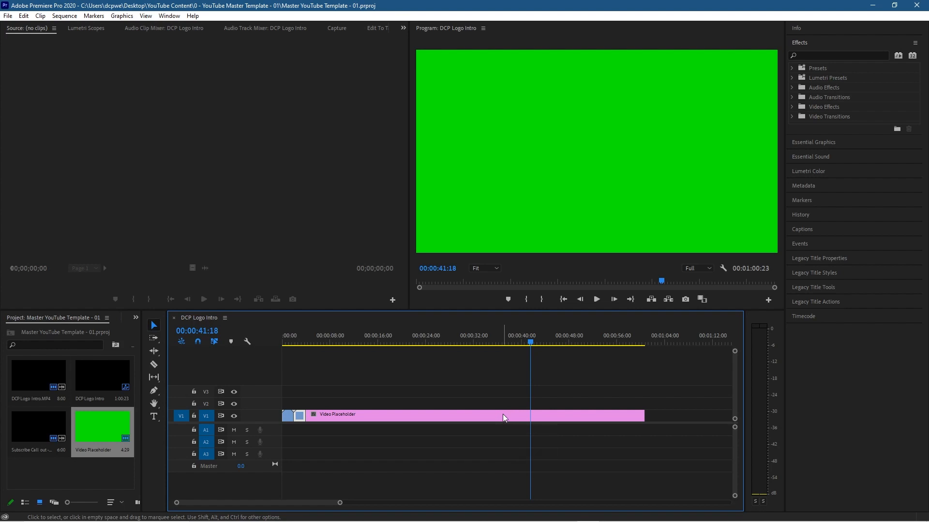
# Capitalise the name of like - v1.aep in the 1 - Subscribe folder, making it Like - v1.aep
pyautogui.hotkey('alt', 'Tab')
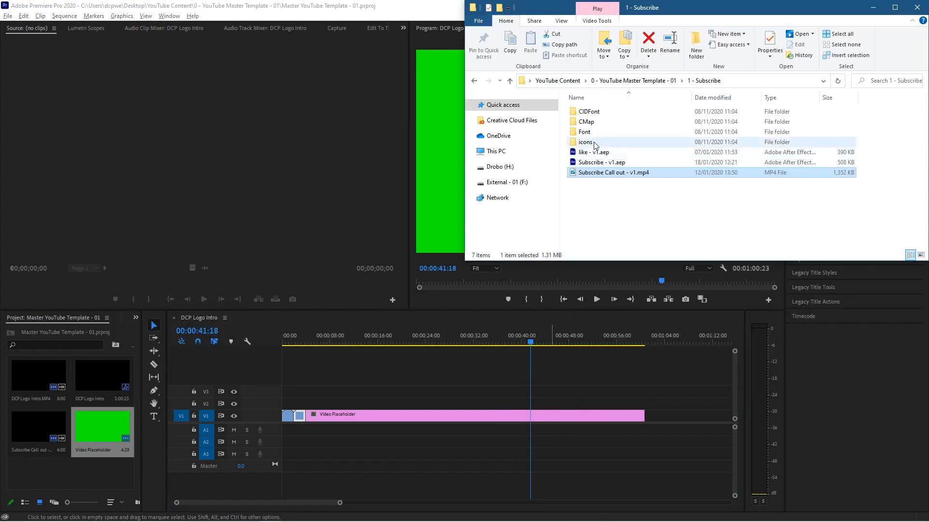
pyautogui.click(591, 153)
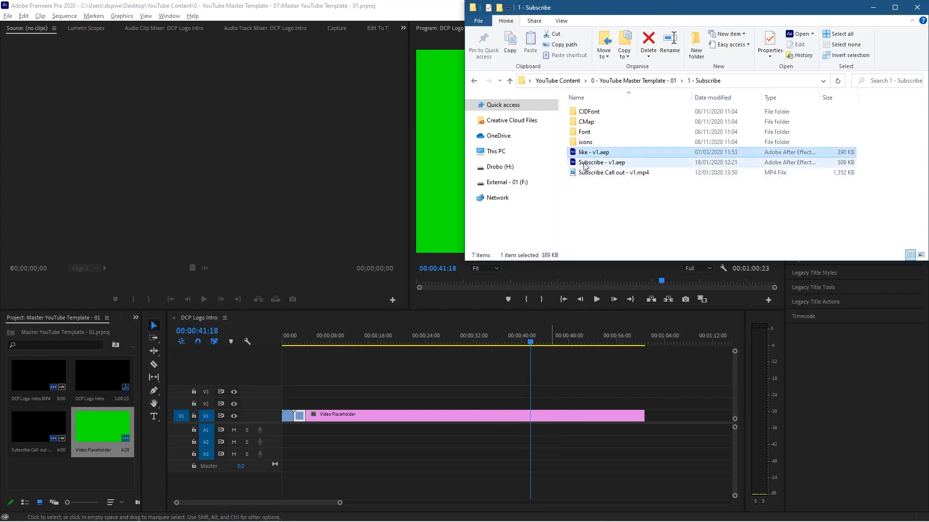
pyautogui.click(585, 153)
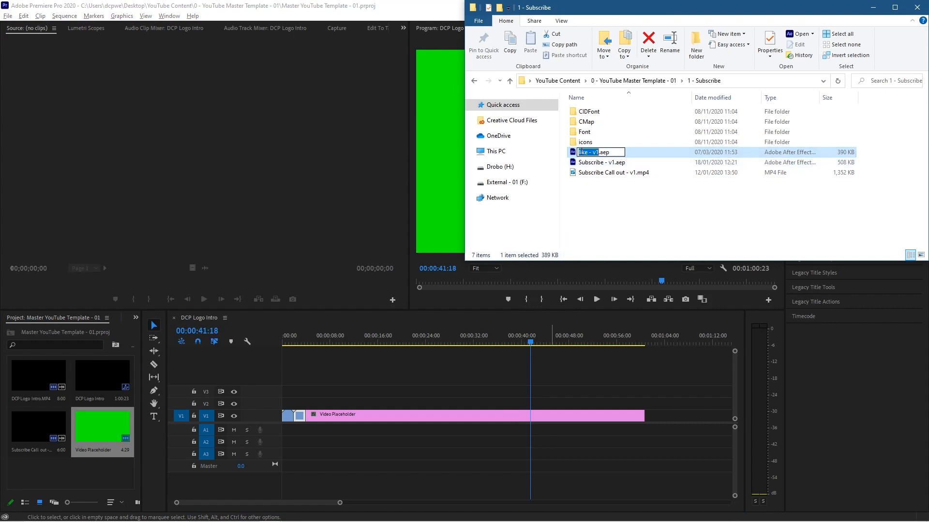
pyautogui.click(579, 152)
pyautogui.write('L')
pyautogui.press('Return')
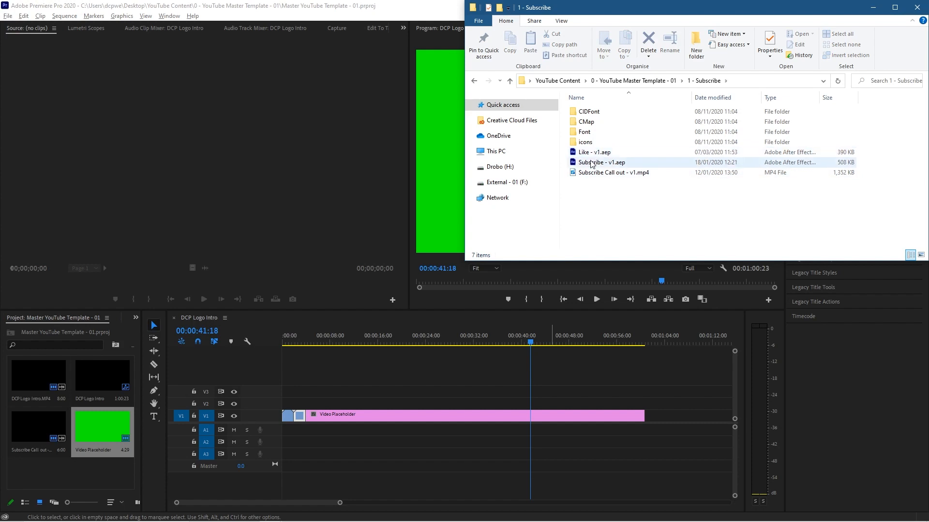
# Import the Like Video composition from Like - v1.aep and place it on V2 above the start of the Video Placeholder
pyautogui.moveTo(594, 153); pyautogui.dragTo(40, 475)
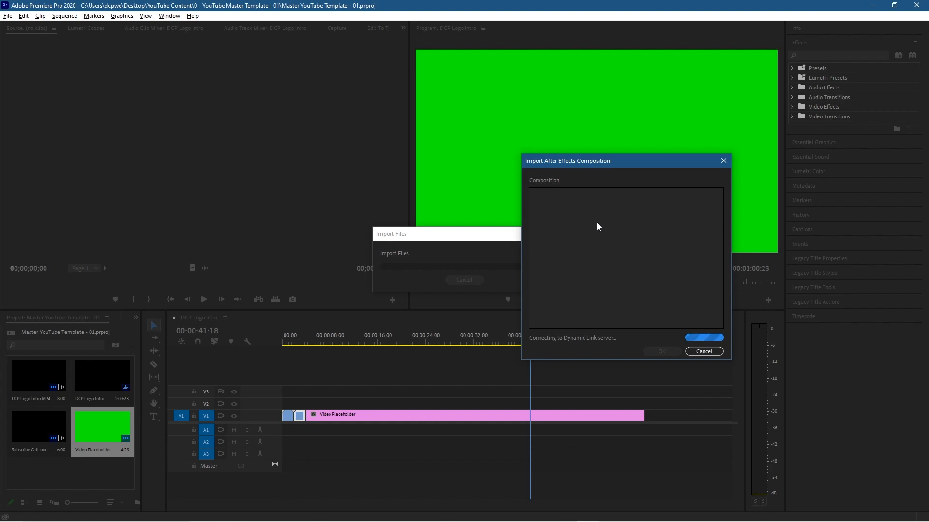
pyautogui.click(554, 210)
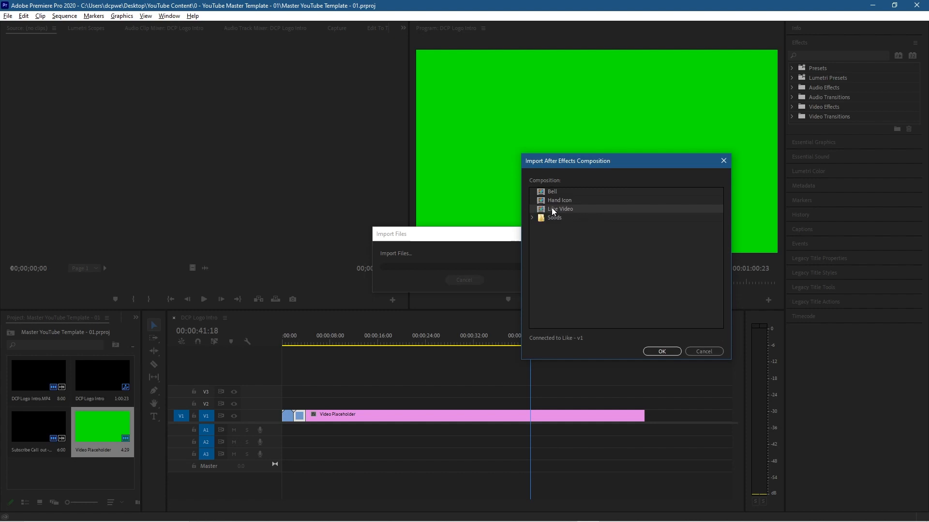
pyautogui.click(661, 351)
pyautogui.moveTo(22, 462); pyautogui.dragTo(312, 407)
pyautogui.moveTo(296, 344); pyautogui.dragTo(327, 344)
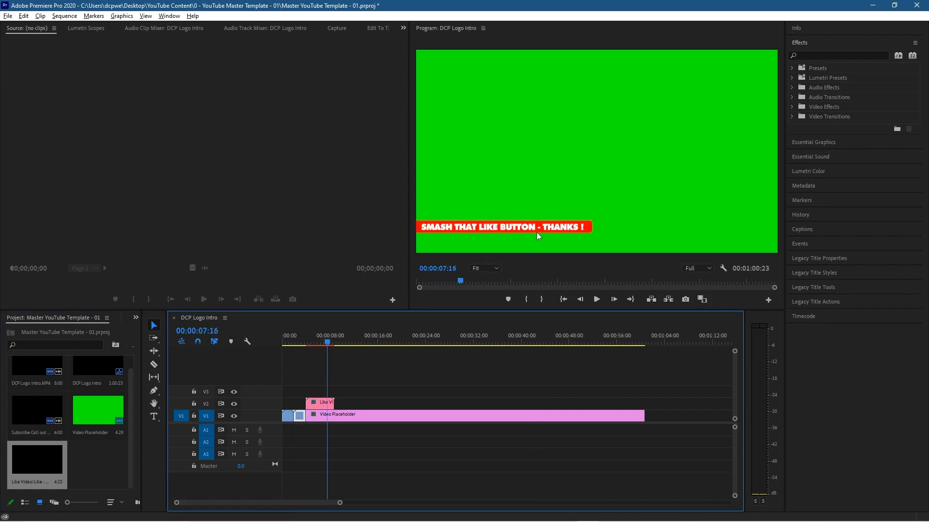
pyautogui.click(307, 343)
pyautogui.moveTo(307, 344); pyautogui.dragTo(322, 345)
# Import the Subscribe Call out composition from Subscribe - v1.aep and place it on V2 directly after the Like Video clip
pyautogui.hotkey('alt', 'Tab')
pyautogui.click(600, 163)
pyautogui.moveTo(600, 162); pyautogui.dragTo(98, 465)
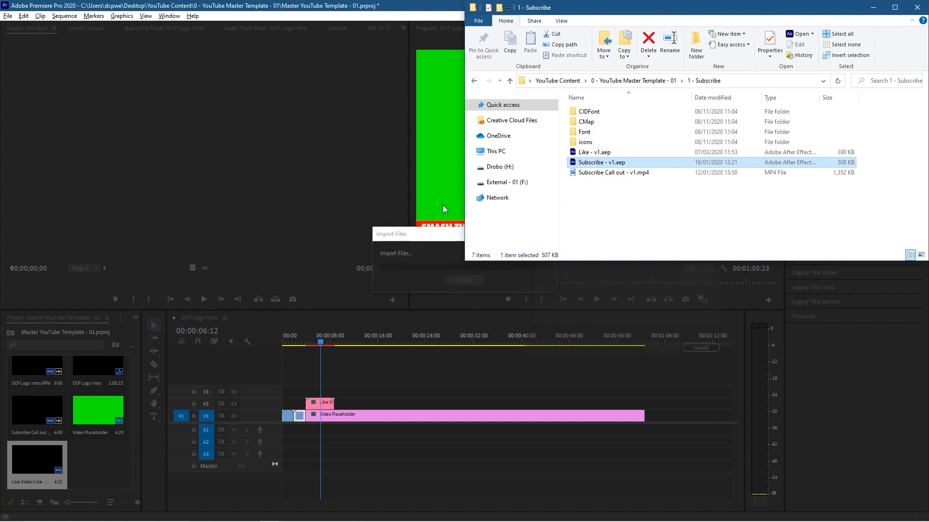
pyautogui.click(569, 302)
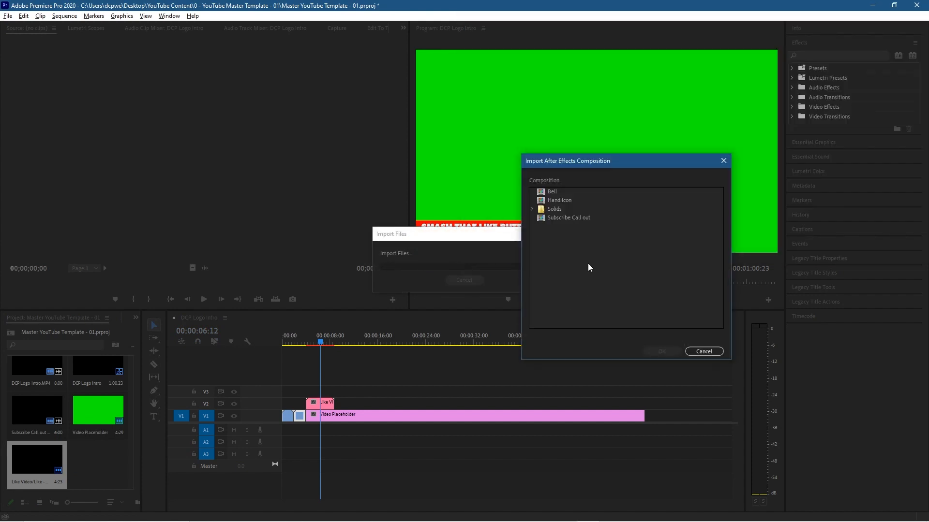
pyautogui.click(557, 218)
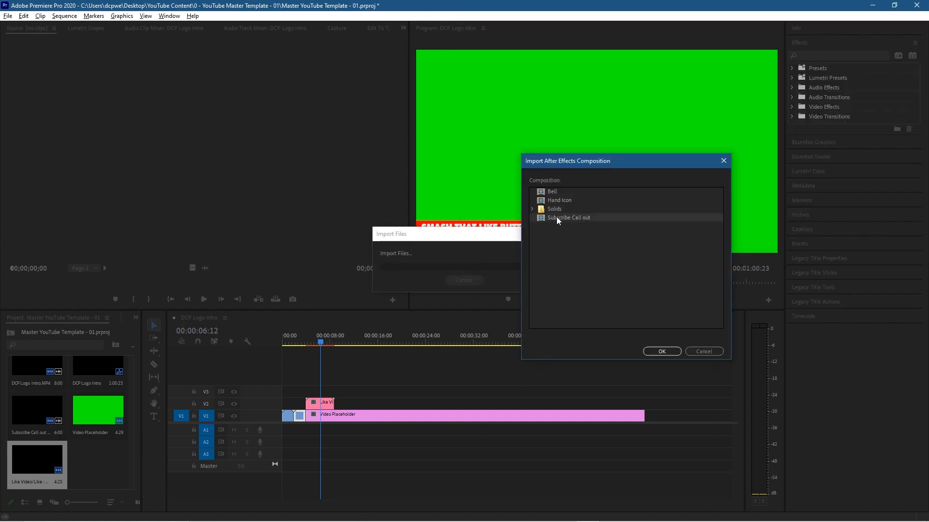
pyautogui.click(661, 352)
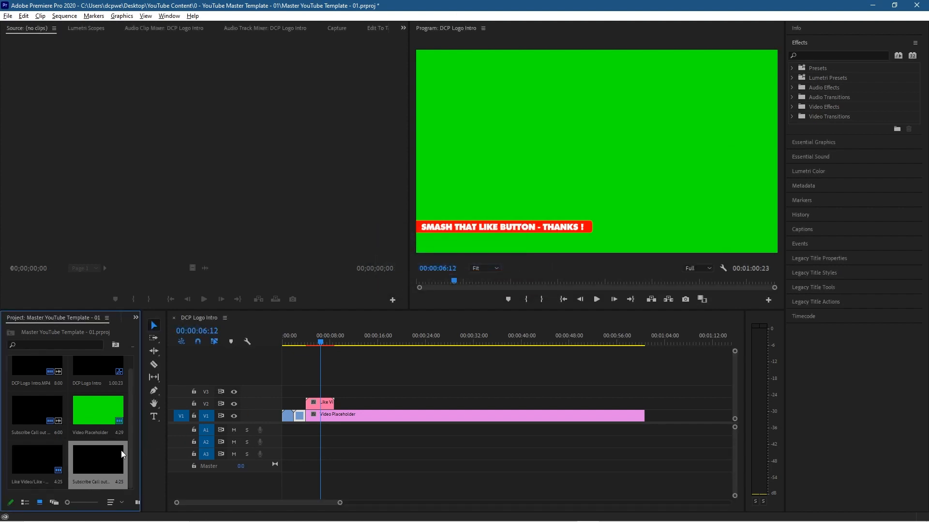
pyautogui.moveTo(102, 463); pyautogui.dragTo(338, 403)
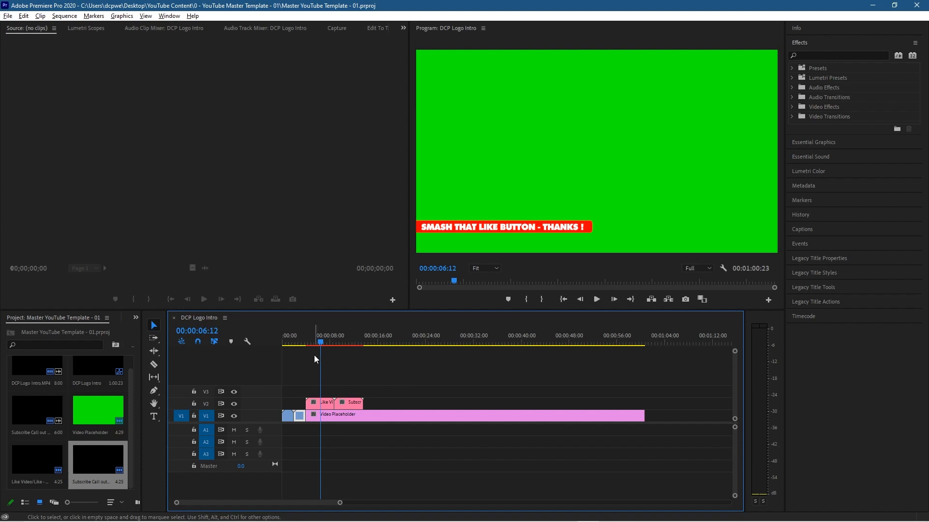
# Move the playhead near the Video Placeholder's end, switch to Chrome and highlight the YouTube end screen duration in the search result
pyautogui.moveTo(328, 343); pyautogui.dragTo(632, 347)
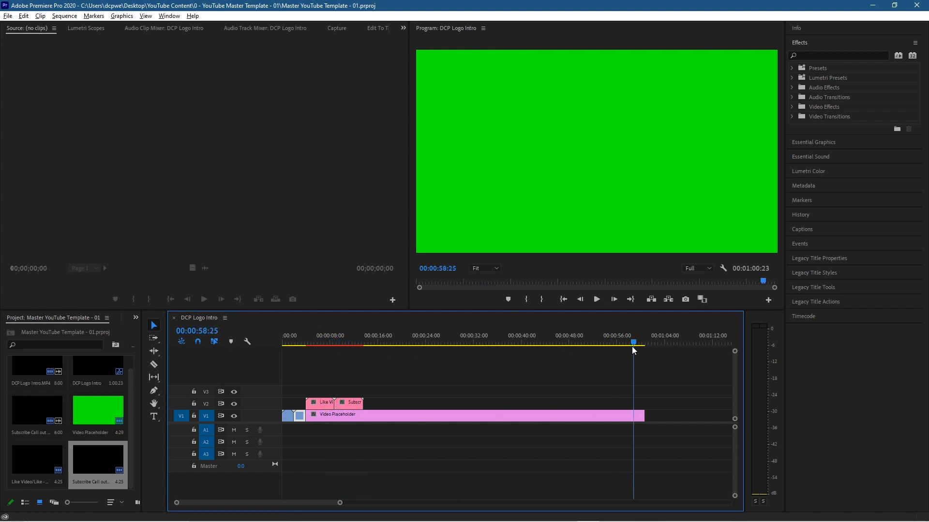
pyautogui.moveTo(312, 506); pyautogui.dragTo(341, 505)
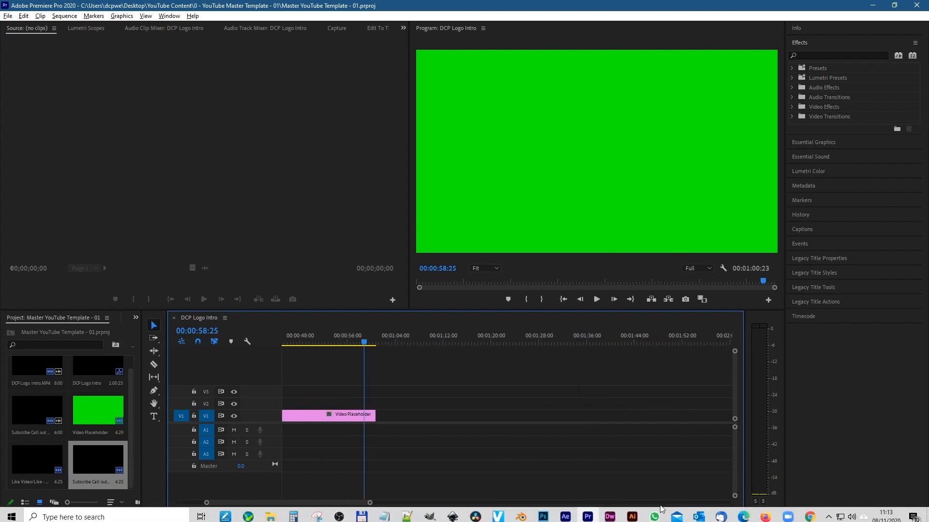
pyautogui.click(810, 512)
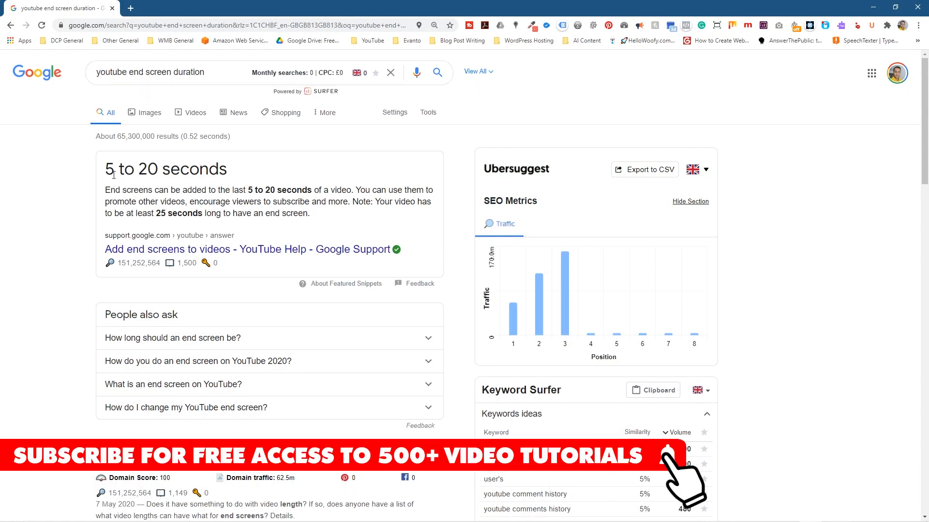
pyautogui.moveTo(104, 169); pyautogui.dragTo(227, 173)
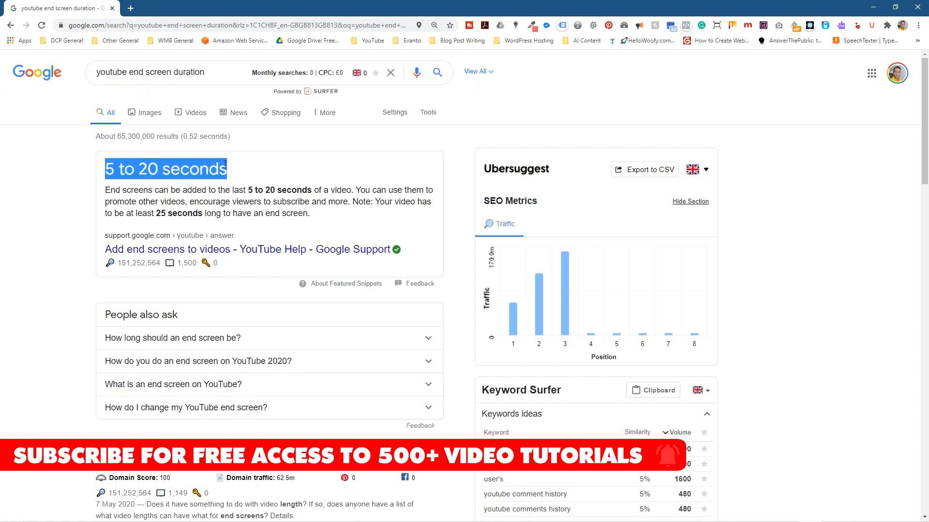
# Switch from Chrome back to Premiere Pro and show the project items in Freeform View
pyautogui.click(789, 246)
pyautogui.click(873, 7)
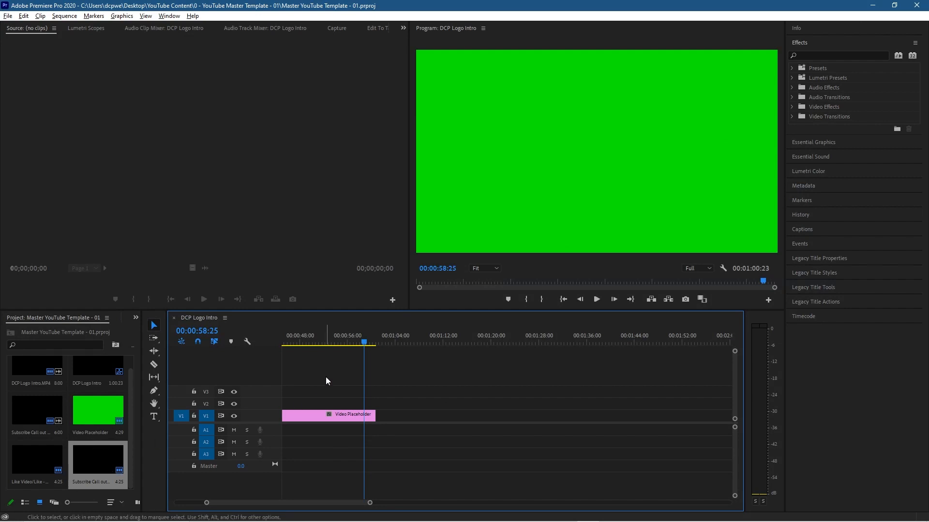
pyautogui.click(131, 397)
pyautogui.moveTo(130, 397); pyautogui.dragTo(132, 425)
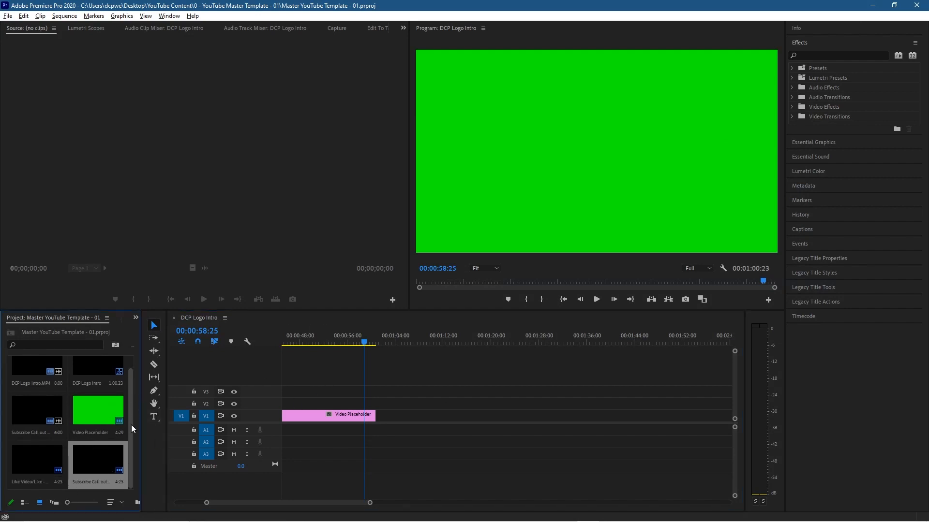
pyautogui.rightClick(65, 441)
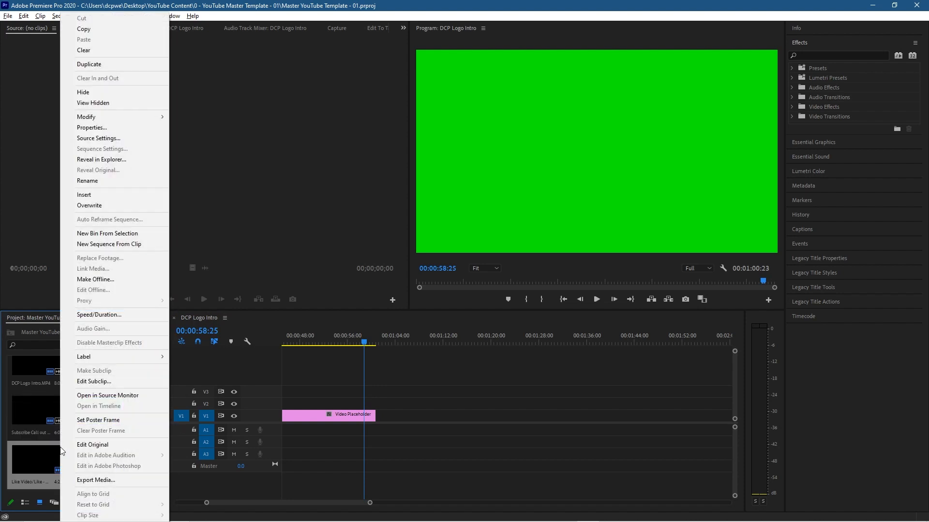
pyautogui.click(6, 434)
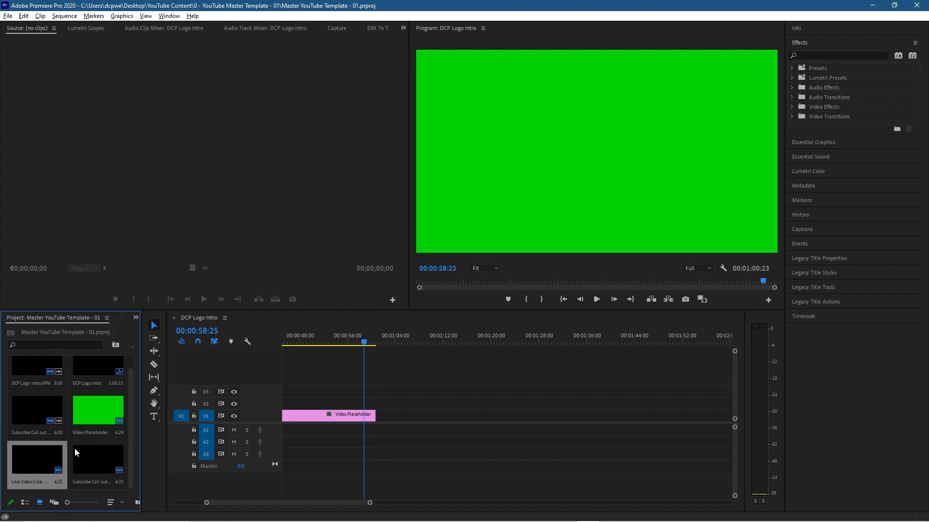
pyautogui.press('alt')
pyautogui.scroll(1, 130, 412)
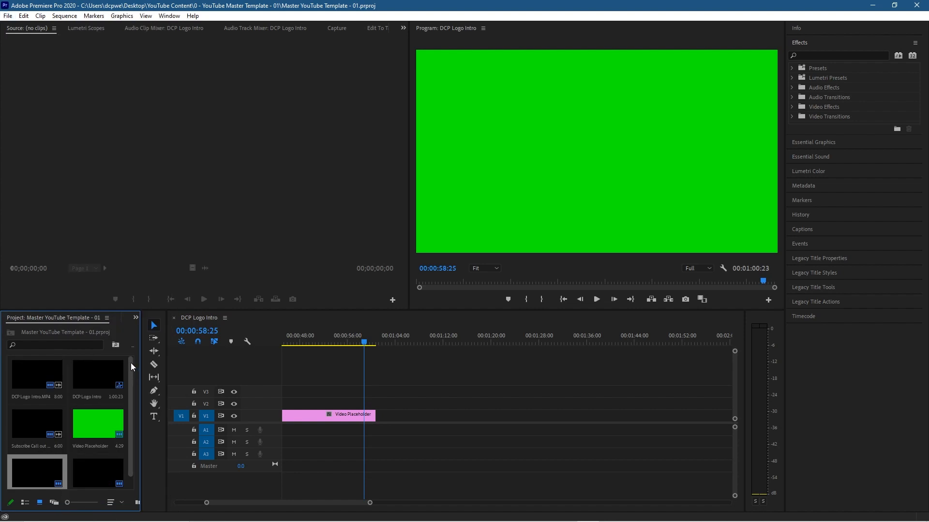
pyautogui.rightClick(120, 358)
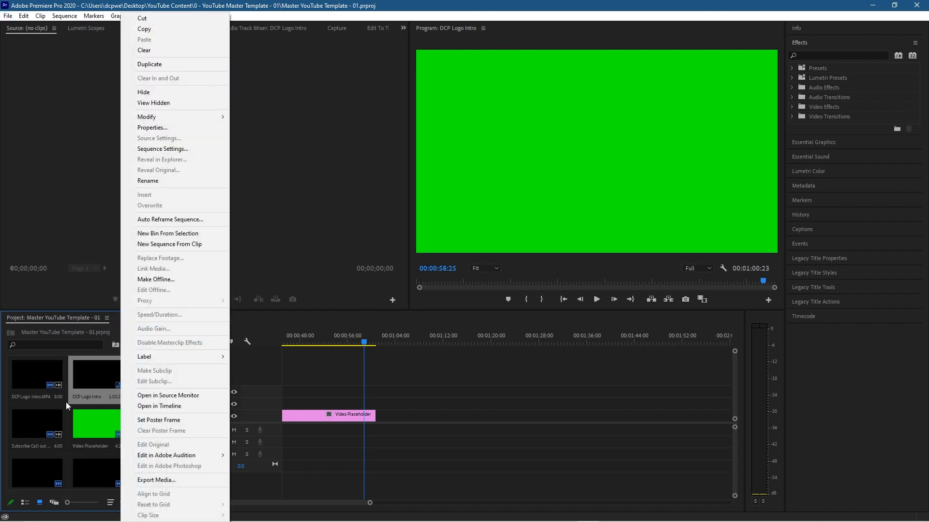
pyautogui.rightClick(66, 402)
pyautogui.click(57, 464)
pyautogui.moveTo(74, 504); pyautogui.dragTo(49, 505)
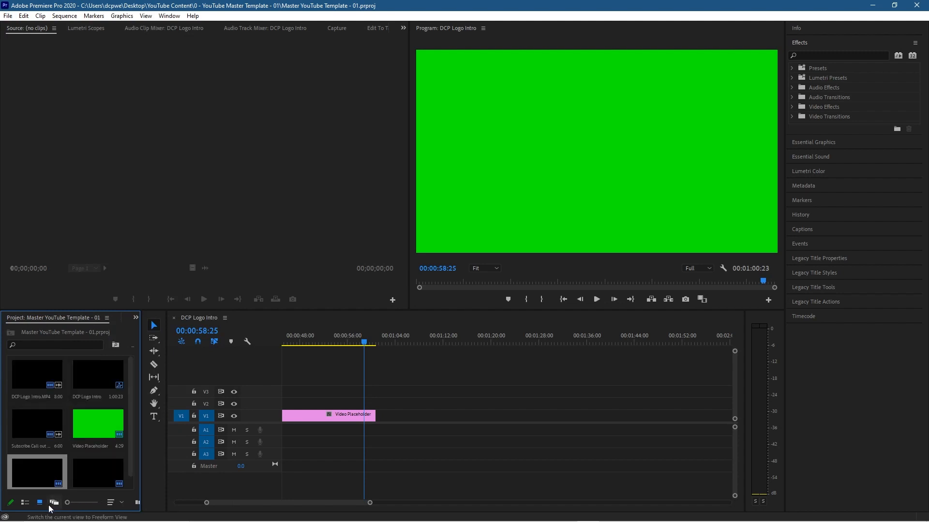
pyautogui.click(49, 504)
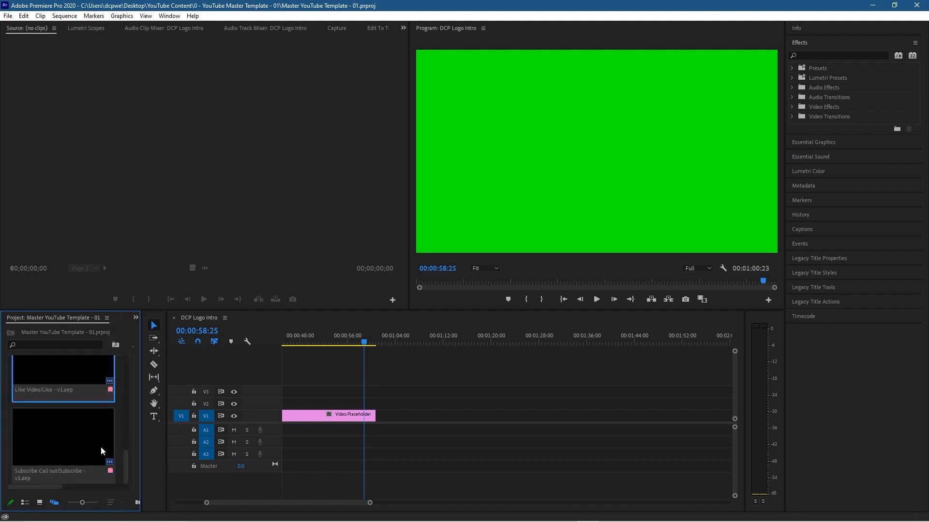
# Create a 1920 x 1080 blue (0368FF) color matte named End Screen and place it on V1 directly after the Video Placeholder
pyautogui.rightClick(118, 439)
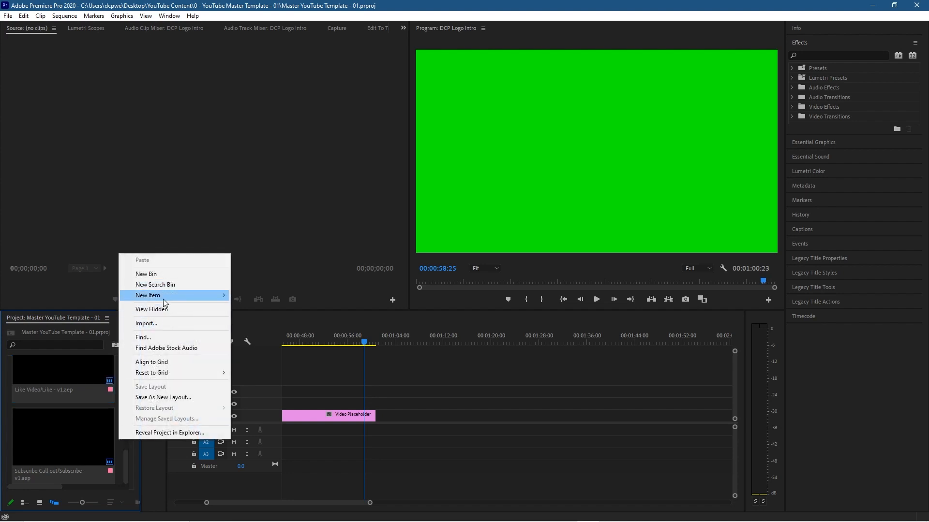
pyautogui.moveTo(164, 296)
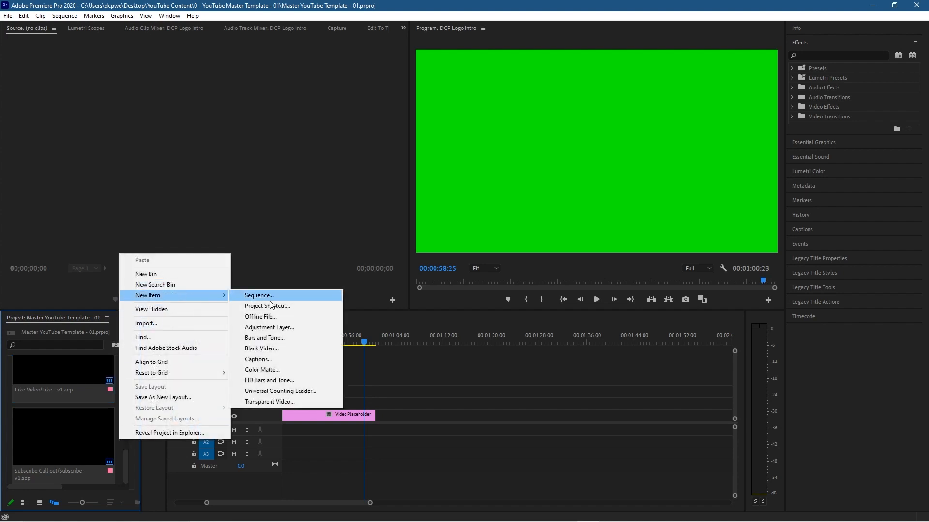
pyautogui.click(255, 370)
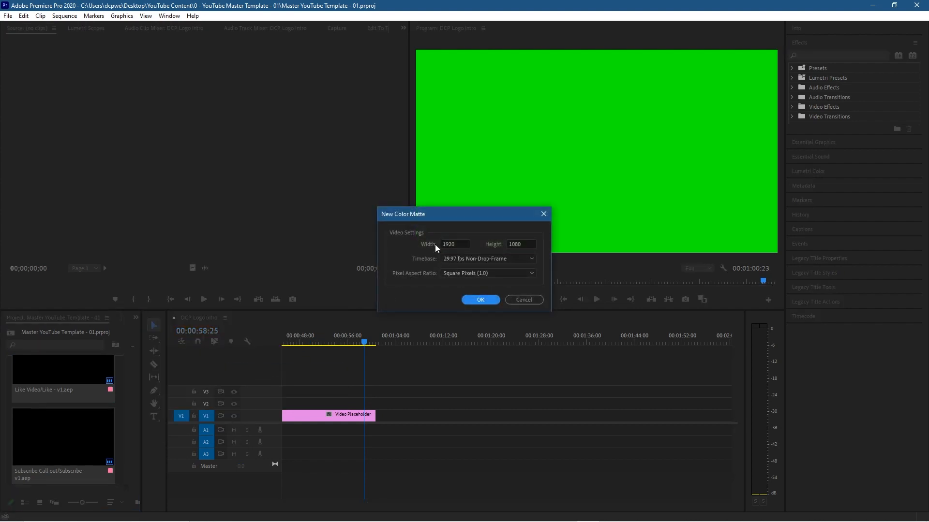
pyautogui.click(481, 300)
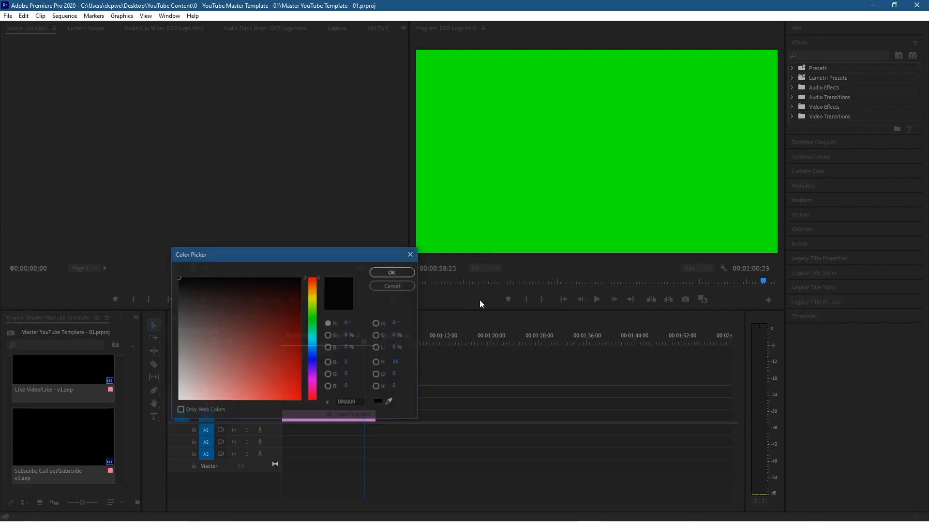
pyautogui.moveTo(271, 303)
pyautogui.mouseDown()
pyautogui.moveTo(274, 353)
pyautogui.moveTo(302, 400)
pyautogui.mouseUp()
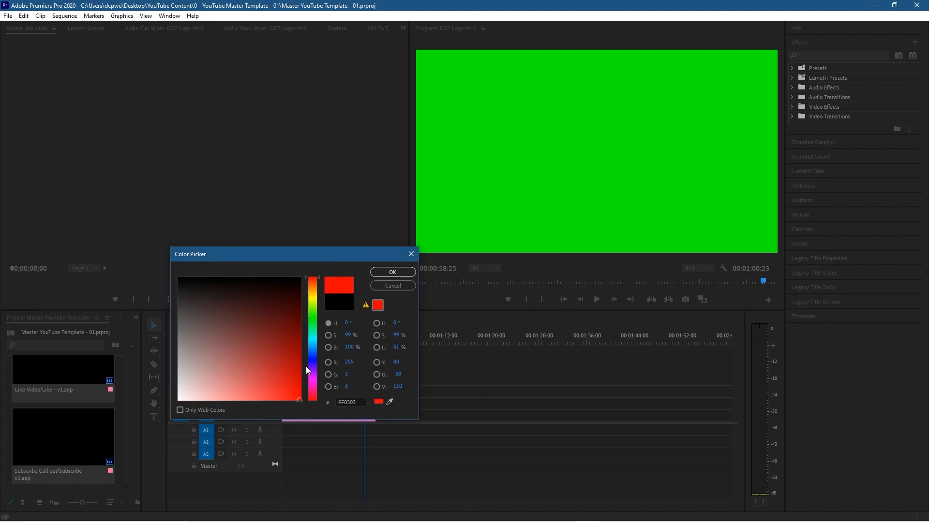
pyautogui.click(310, 357)
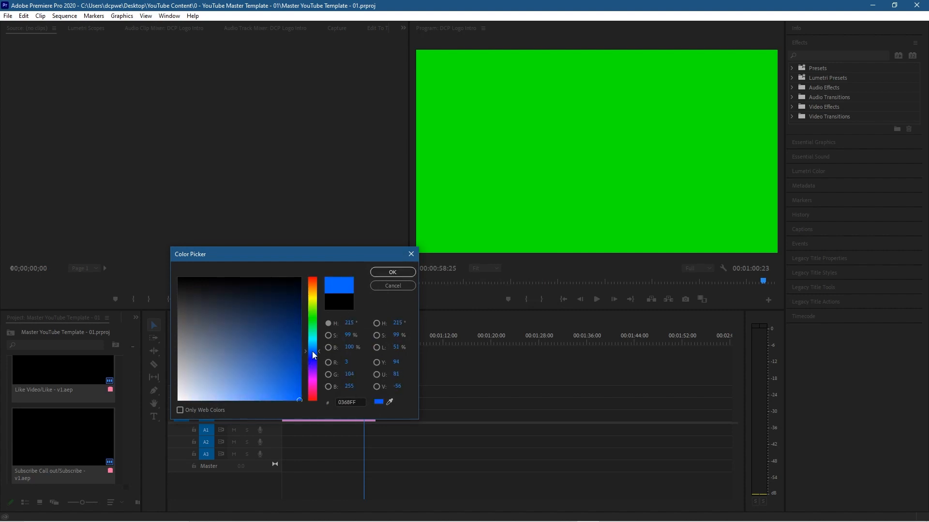
pyautogui.click(403, 274)
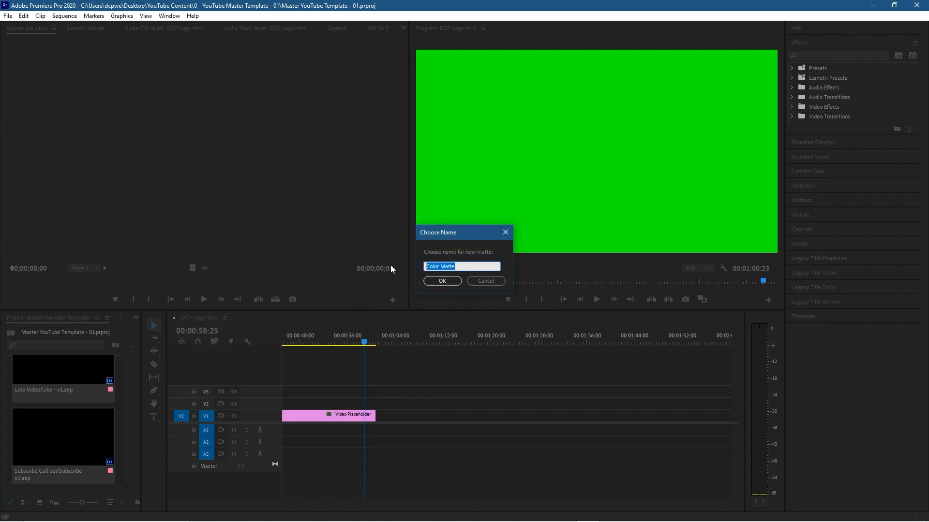
pyautogui.write('End Scree')
pyautogui.click(443, 280)
pyautogui.moveTo(58, 437); pyautogui.dragTo(386, 422)
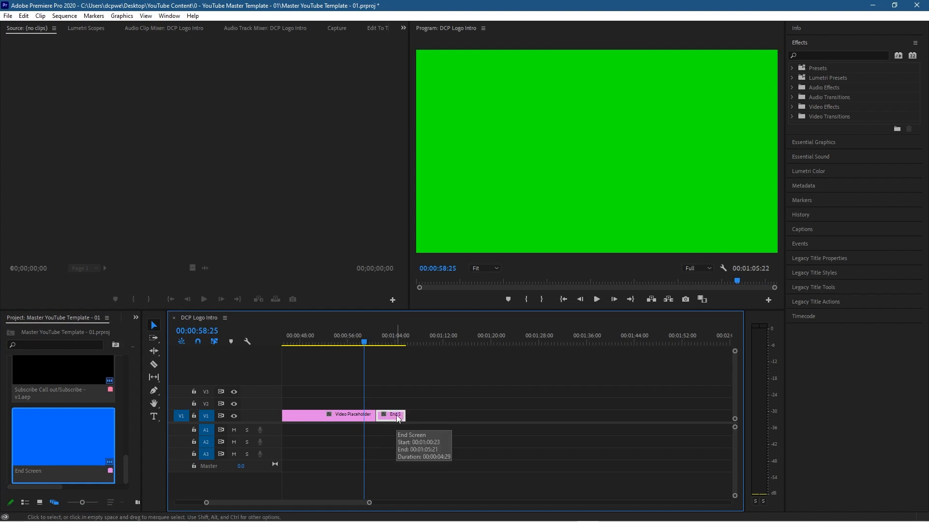
# Set the End Screen clip's duration to 00:00:20:00
pyautogui.rightClick(397, 418)
pyautogui.click(434, 333)
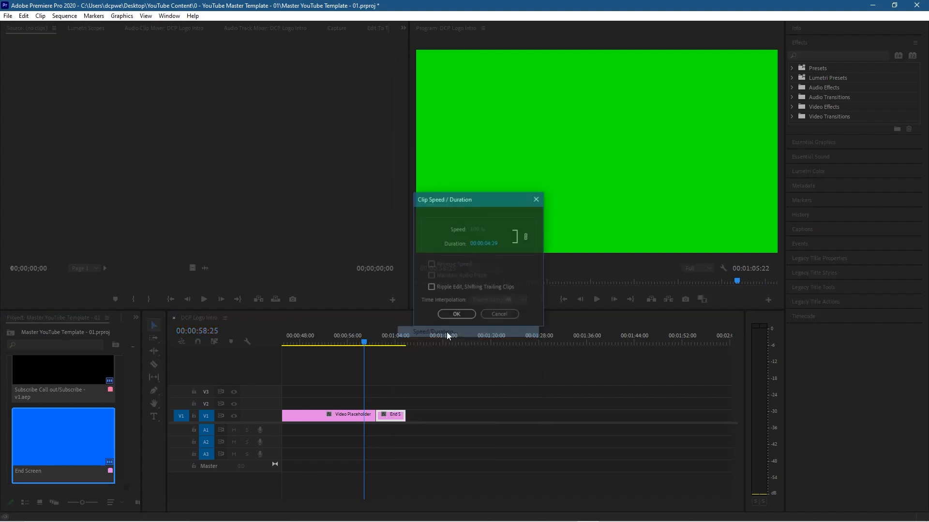
pyautogui.click(489, 245)
pyautogui.click(491, 243)
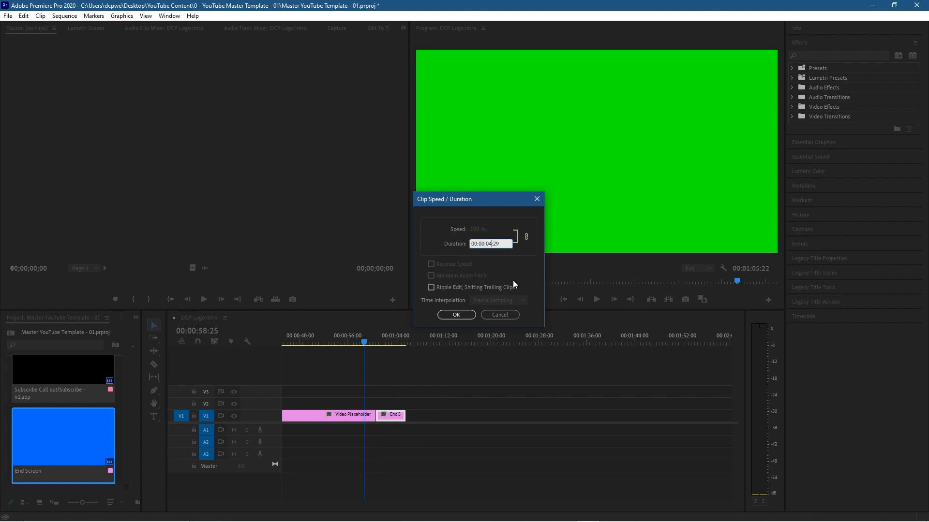
pyautogui.press('BackSpace')
pyautogui.press('BackSpace')
pyautogui.write('20')
pyautogui.press('Tab')
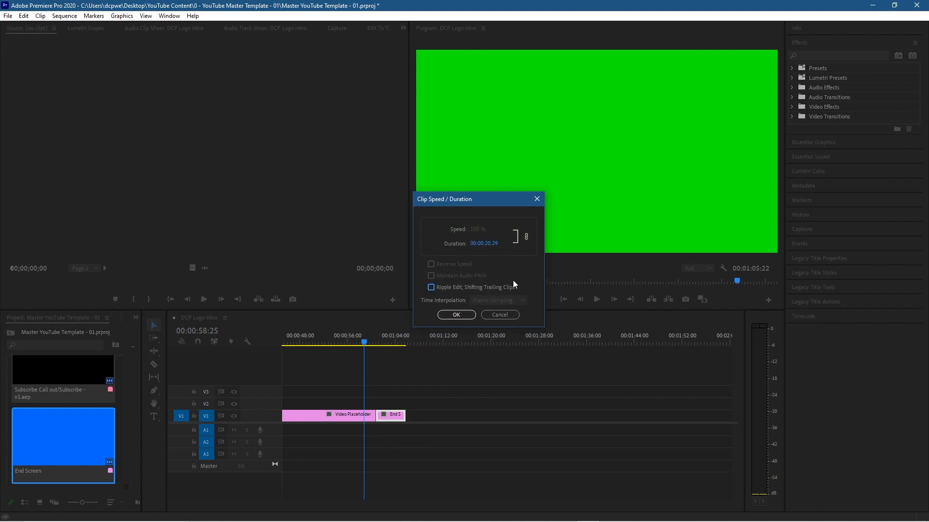
pyautogui.click(491, 243)
pyautogui.doubleClick(493, 244)
pyautogui.write('00')
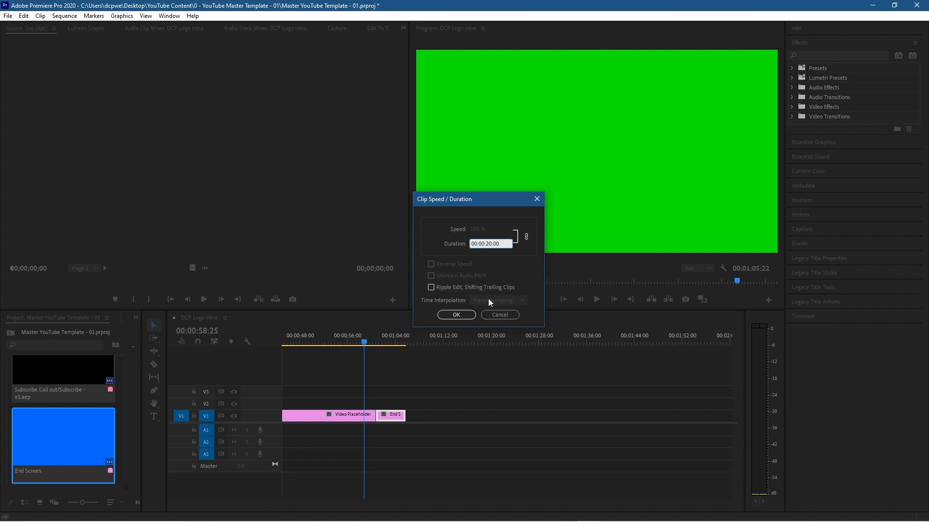
pyautogui.click(456, 315)
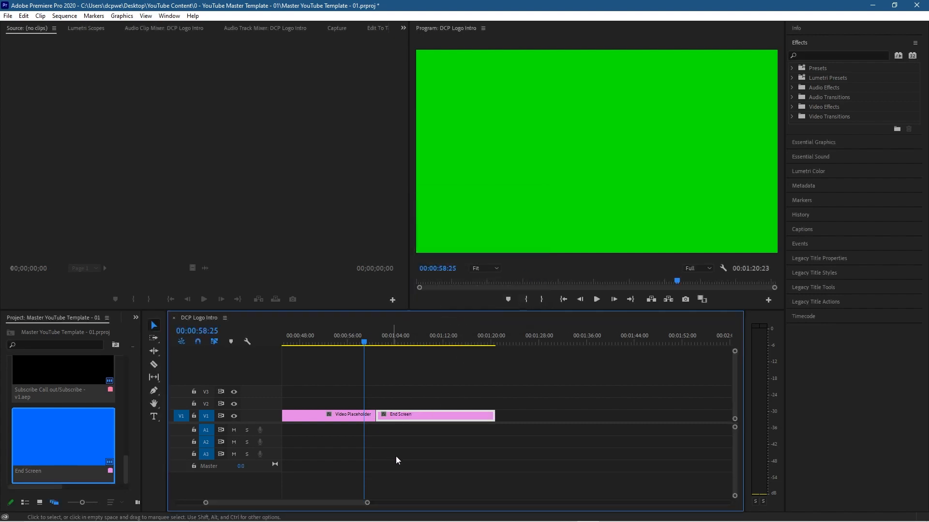
# Target only V2 and paste copies of the Like Video and Subscribe Call out clips at the playhead near the Video Placeholder's end
pyautogui.moveTo(341, 505); pyautogui.dragTo(284, 506)
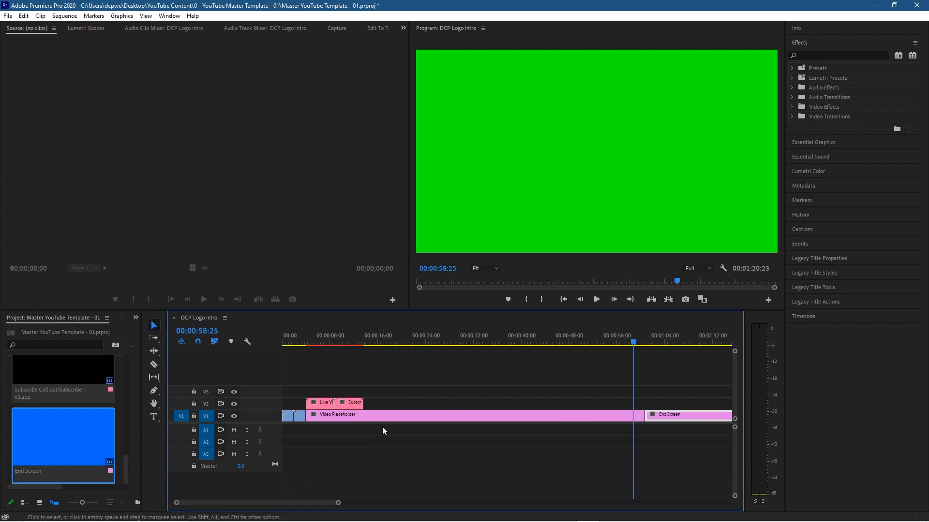
pyautogui.click(207, 403)
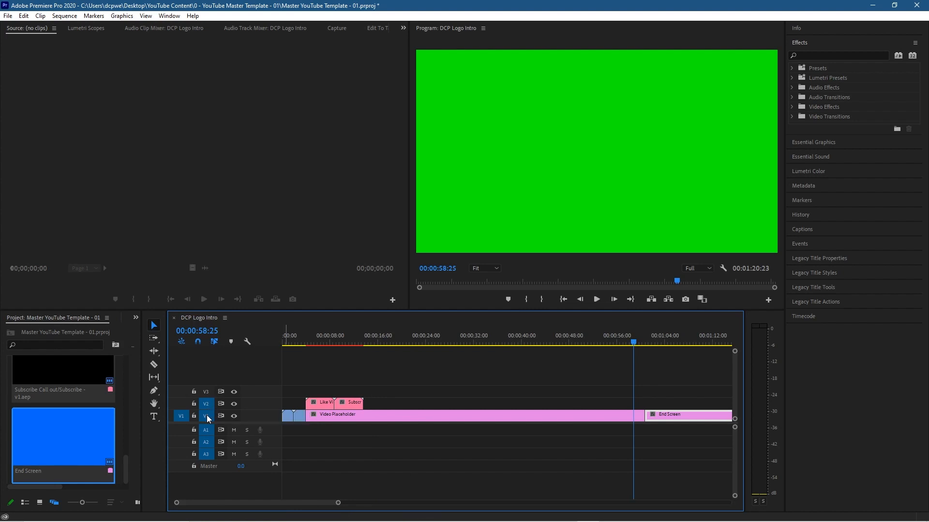
pyautogui.moveTo(376, 401); pyautogui.dragTo(302, 396)
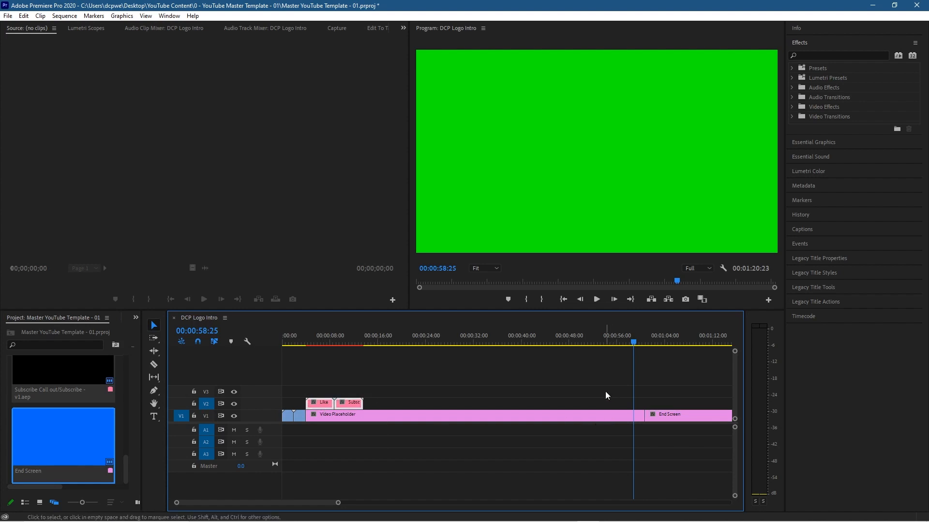
pyautogui.hotkey('ctrl', 'c')
pyautogui.hotkey('ctrl', 'v')
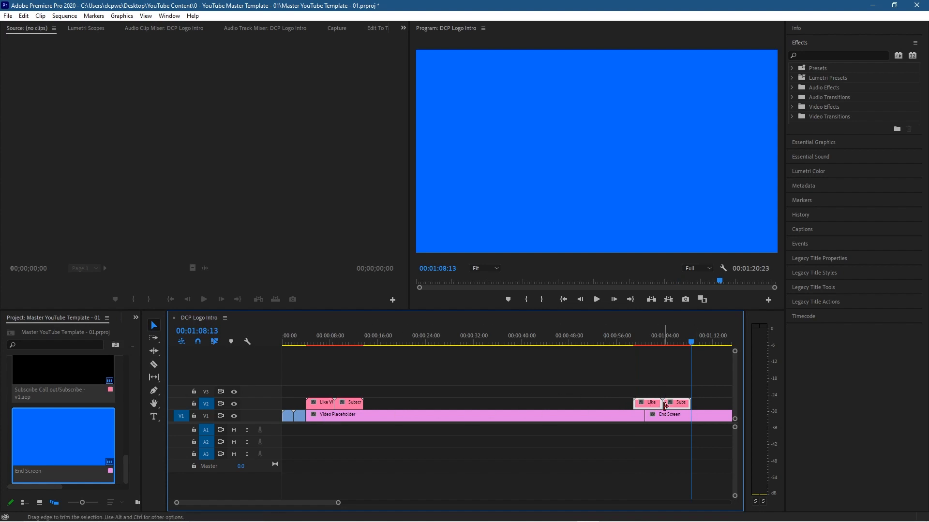
# Shift the copied Like Video and Subscribe Call out clips on V2 so they begin at the start of the End Screen
pyautogui.click(577, 346)
pyautogui.moveTo(578, 351); pyautogui.dragTo(594, 347)
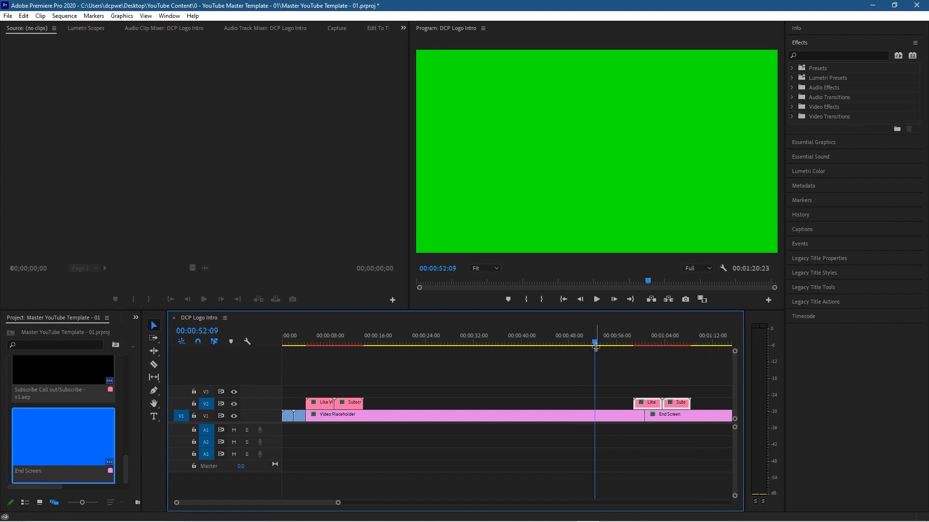
pyautogui.click(207, 405)
pyautogui.moveTo(694, 388)
pyautogui.mouseDown()
pyautogui.moveTo(651, 400)
pyautogui.moveTo(672, 402)
pyautogui.moveTo(662, 409)
pyautogui.mouseUp()
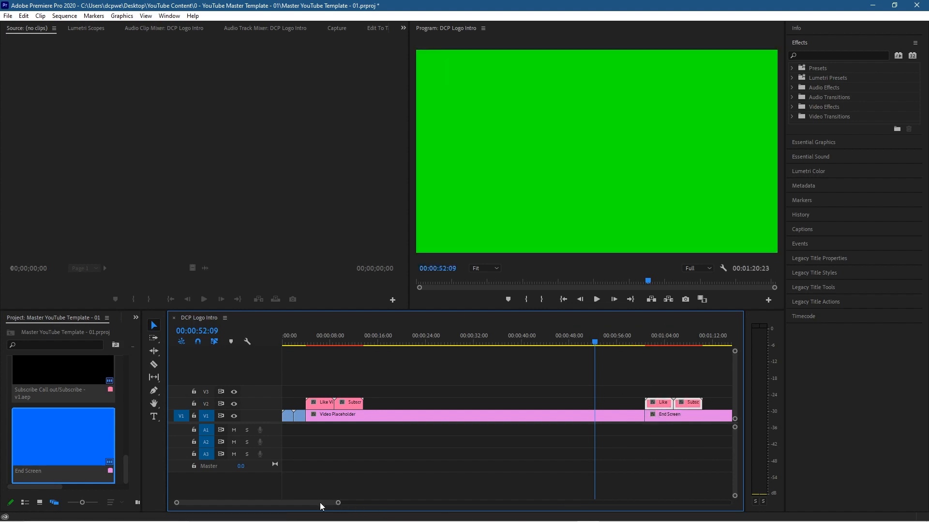
# Add DCP Logo Overlay - v1.png from the 0 - Assets folder to V2, directly before the copied Like Video clip
pyautogui.moveTo(320, 503); pyautogui.dragTo(345, 503)
pyautogui.moveTo(377, 343)
pyautogui.mouseDown()
pyautogui.moveTo(451, 344)
pyautogui.moveTo(361, 348)
pyautogui.mouseUp()
pyautogui.hotkey('alt', 'Tab')
pyautogui.hotkey('alt', 'Tab')
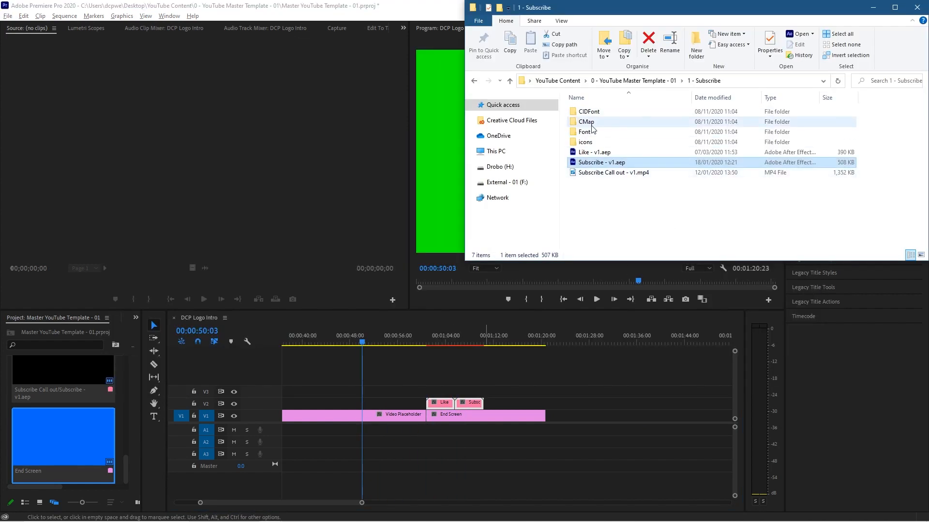
pyautogui.click(614, 189)
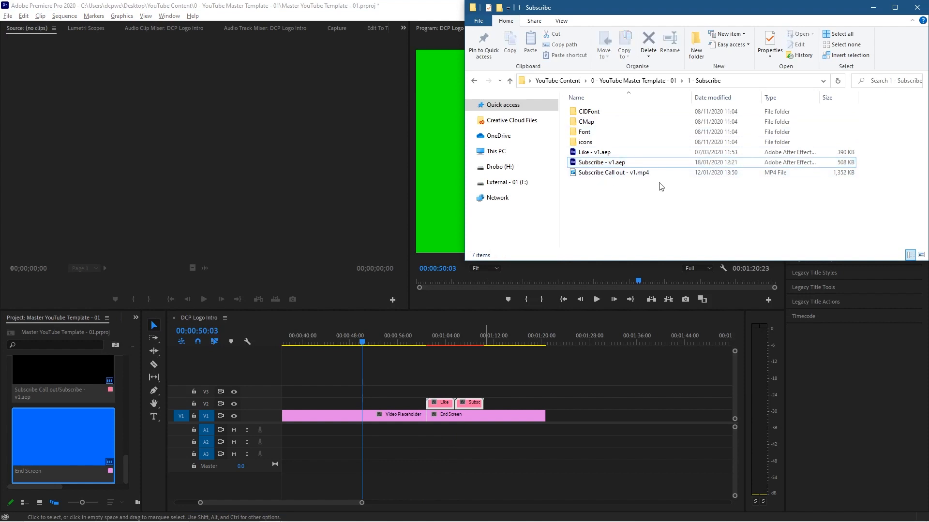
pyautogui.click(473, 82)
pyautogui.click(591, 113)
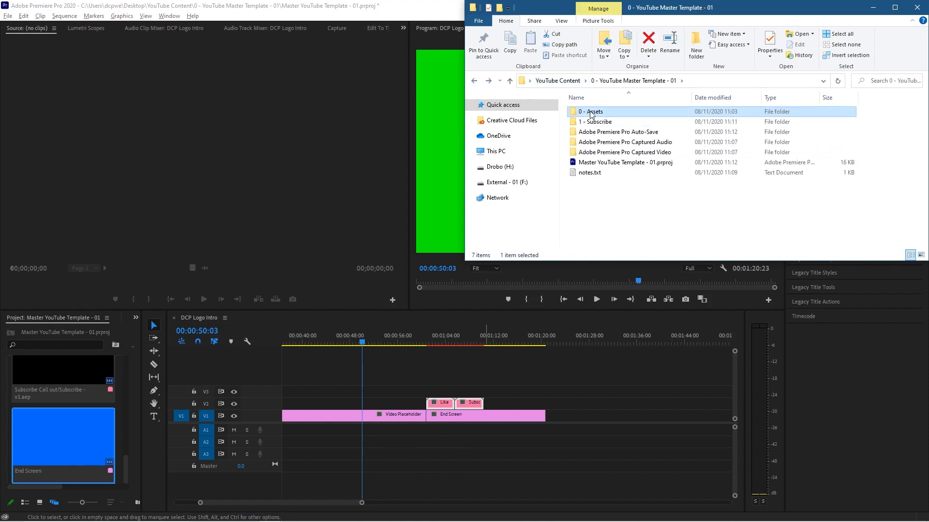
pyautogui.doubleClick(590, 114)
pyautogui.moveTo(647, 130); pyautogui.dragTo(392, 404)
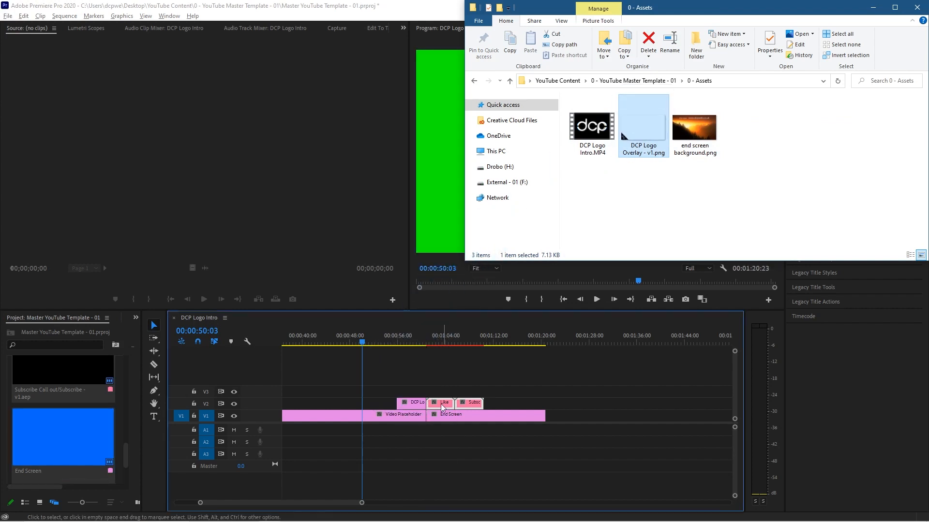
pyautogui.click(402, 382)
# Scale the DCP Logo Overlay clip to frame size and move the playhead to 00:01:03:09 over the End Screen
pyautogui.moveTo(387, 344); pyautogui.dragTo(408, 344)
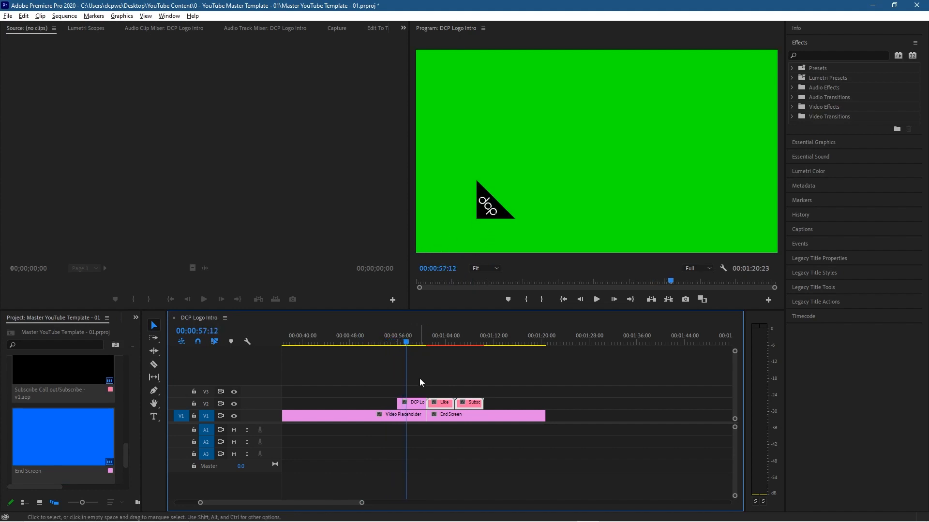
pyautogui.rightClick(414, 405)
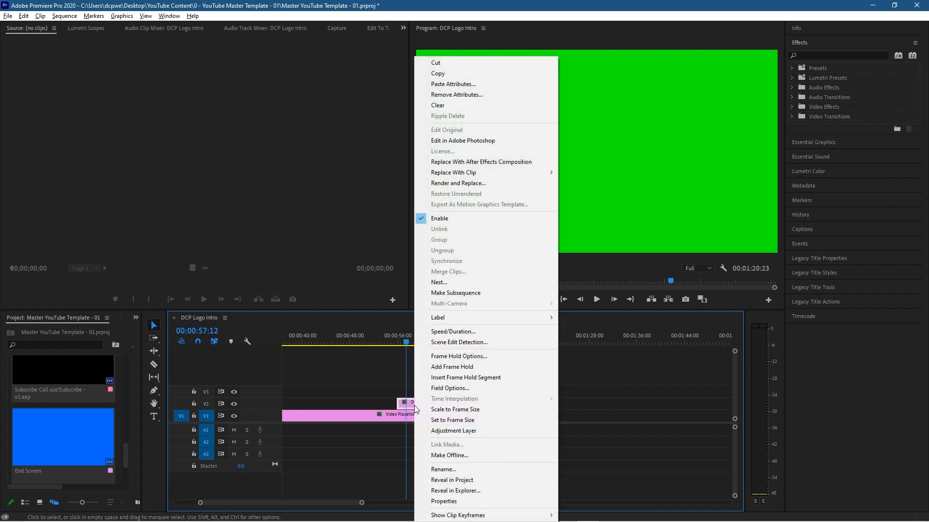
pyautogui.click(459, 412)
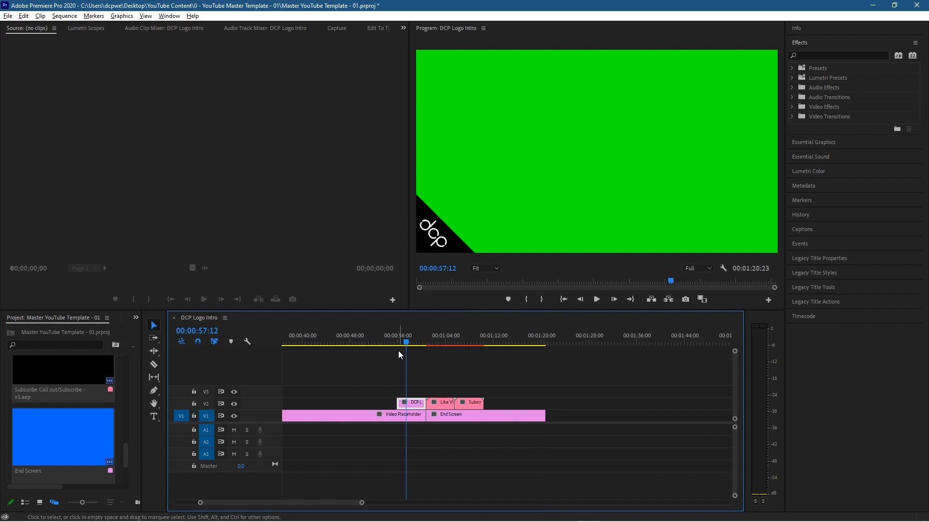
pyautogui.moveTo(403, 338); pyautogui.dragTo(442, 380)
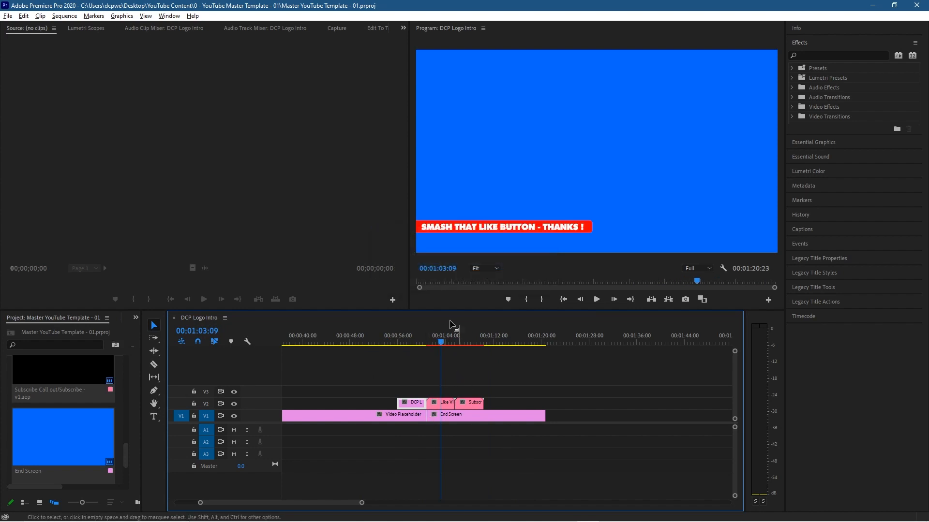
# Save the Master YouTube Template - 01 project
pyautogui.click(8, 16)
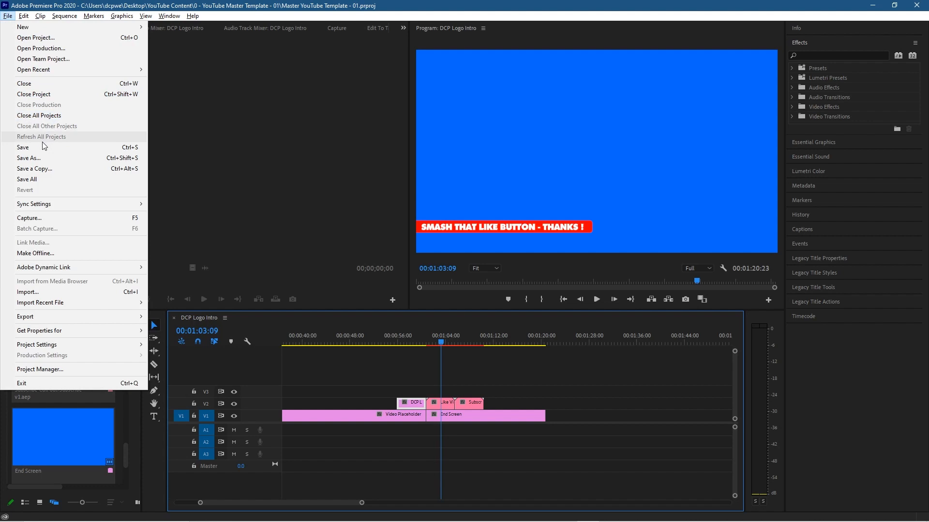
pyautogui.click(22, 147)
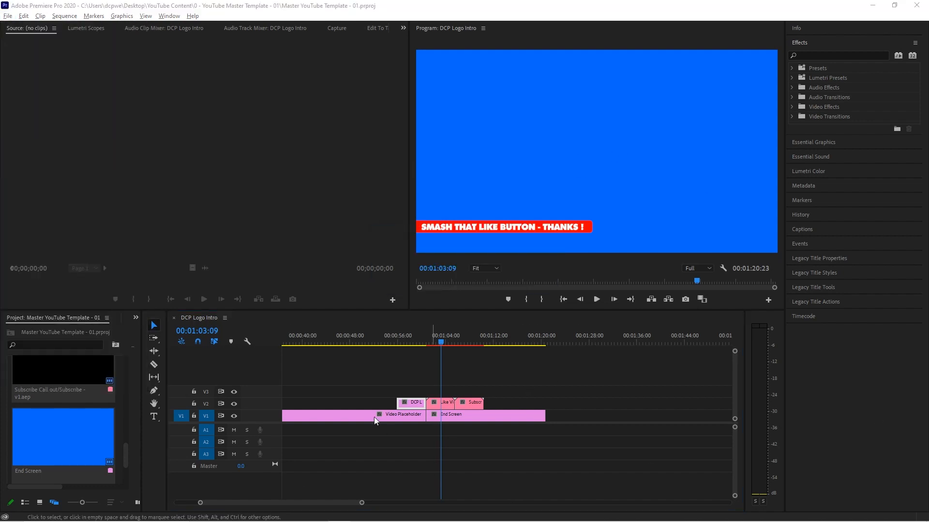
# Review the whole sequence layout, checking the Video Placeholder at 00:00:28:08 and the End Screen clip on V1
pyautogui.scroll(-3, 411, 472)
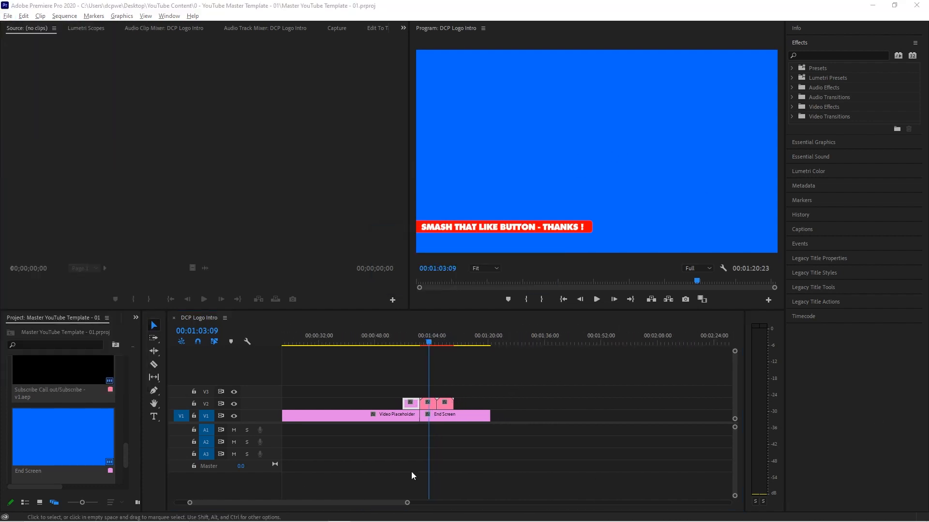
pyautogui.click(402, 505)
pyautogui.scroll(2, 524, 461)
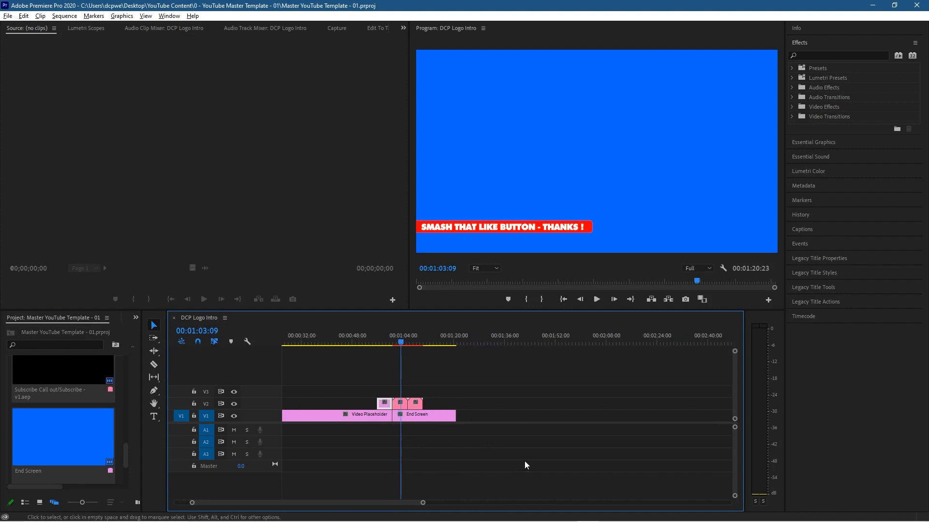
pyautogui.moveTo(389, 505); pyautogui.dragTo(312, 503)
pyautogui.scroll(1, 338, 472)
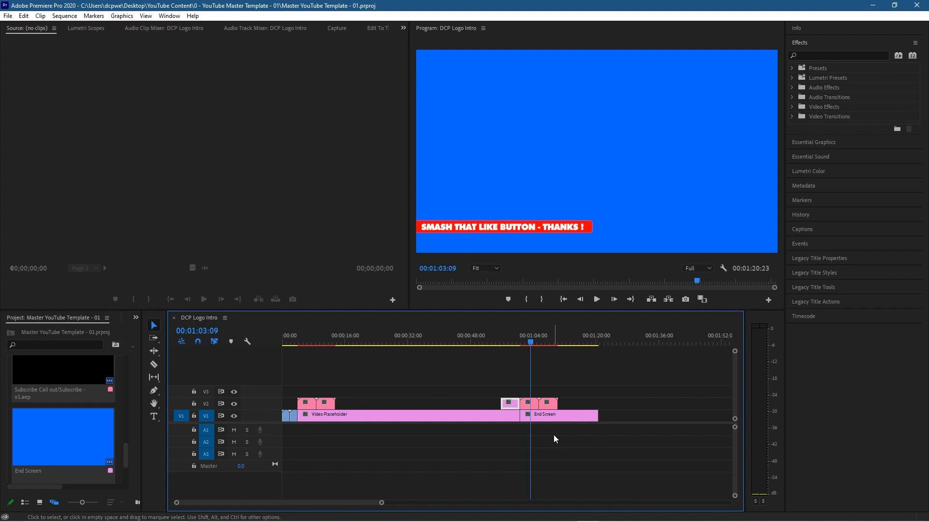
pyautogui.click(410, 416)
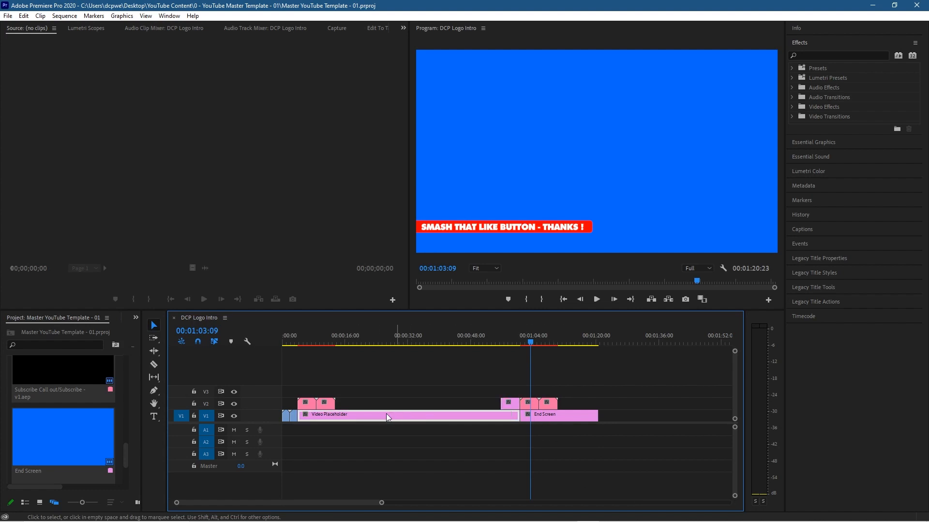
pyautogui.click(393, 345)
pyautogui.click(392, 345)
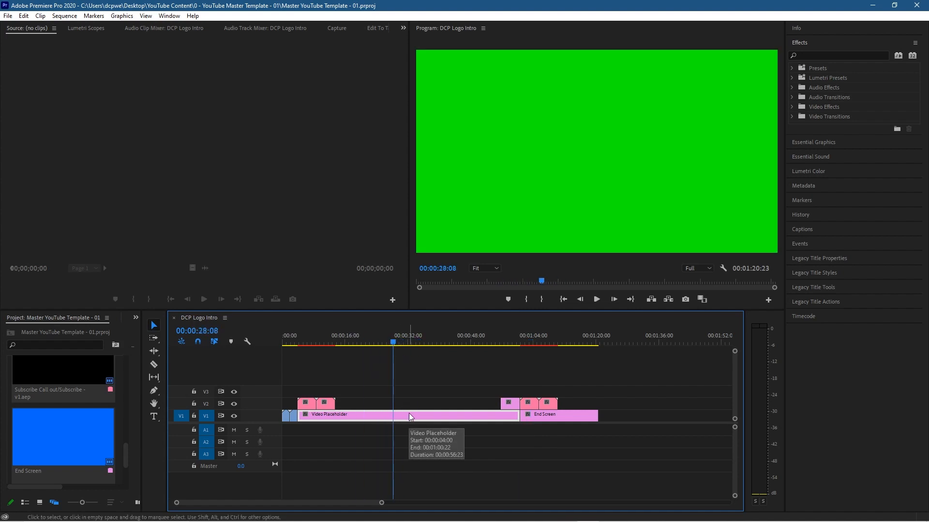
pyautogui.click(561, 417)
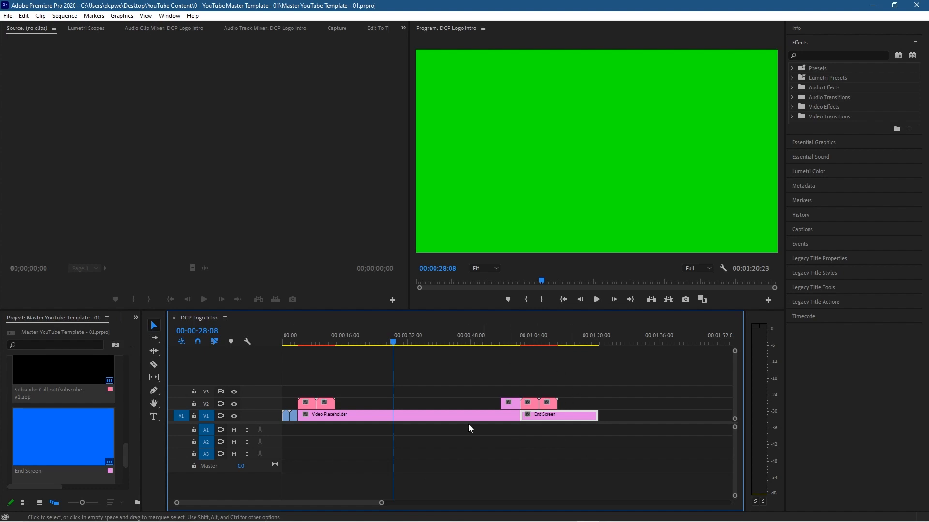
pyautogui.click(557, 464)
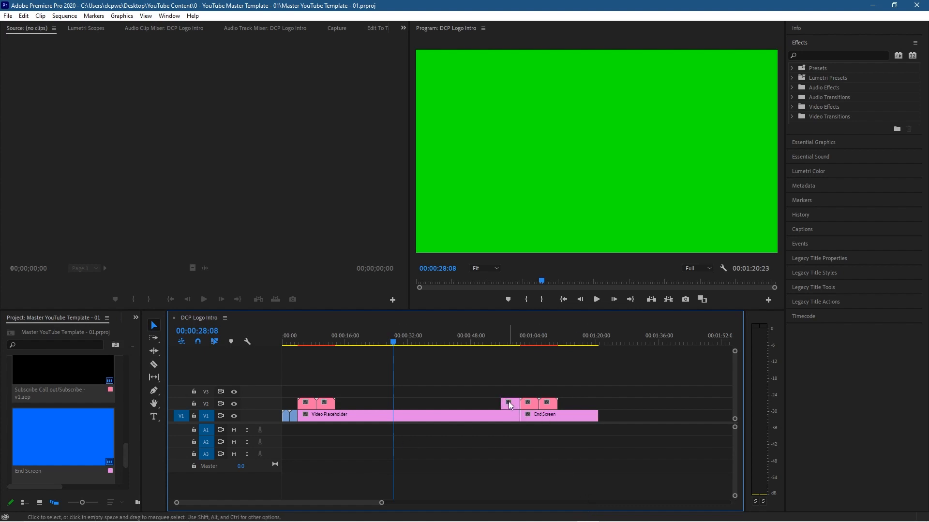
# Set the DCP Logo Overlay clip's duration to 3 seconds and move it on V2 so it ends where the Like Video clip begins
pyautogui.scroll(2, 506, 421)
pyautogui.scroll(1, 506, 421)
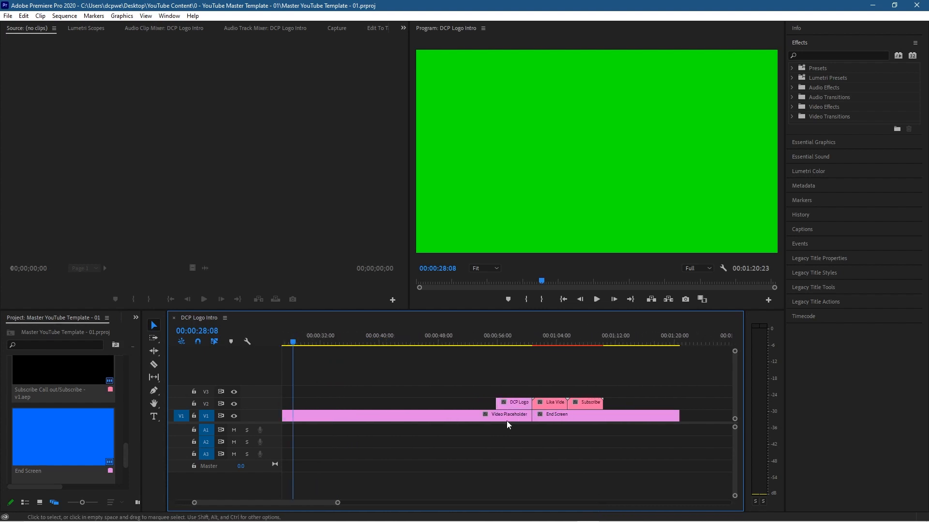
pyautogui.click(514, 403)
pyautogui.rightClick(516, 405)
pyautogui.click(549, 338)
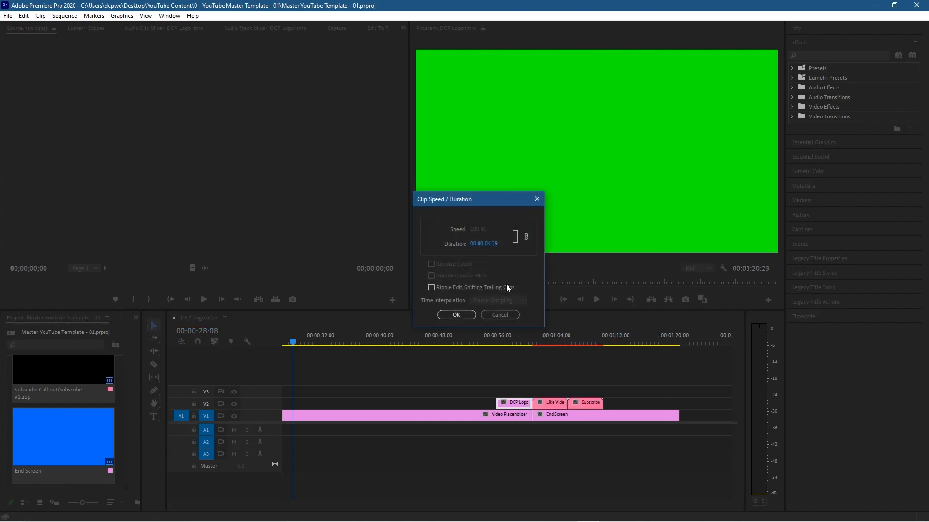
pyautogui.click(489, 244)
pyautogui.click(489, 243)
pyautogui.click(493, 244)
pyautogui.press('BackSpace')
pyautogui.write('3')
pyautogui.press('BackSpace')
pyautogui.press('BackSpace')
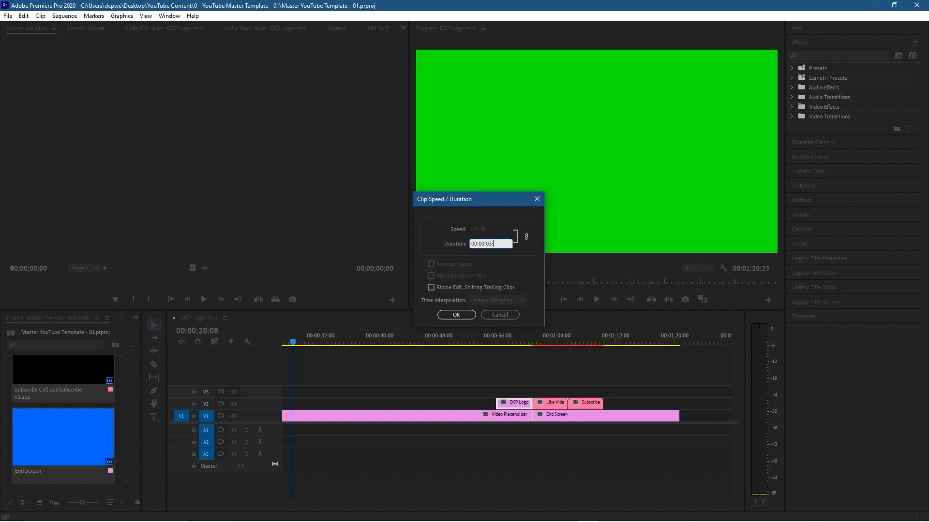
pyautogui.click(450, 315)
pyautogui.moveTo(508, 405); pyautogui.dragTo(528, 407)
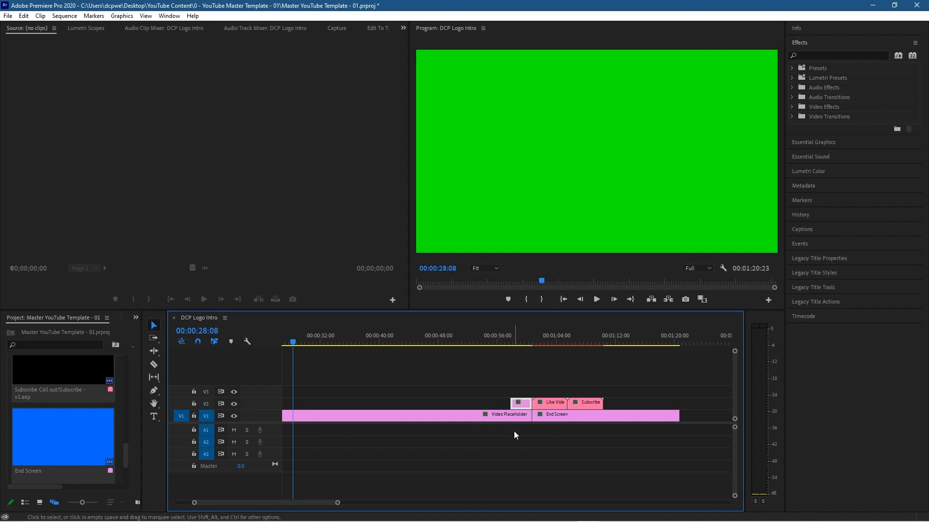
pyautogui.click(471, 396)
# Select the logo overlay, Like Video, Subscribe Call out and End Screen clips together to review the closing group, and clear the selection
pyautogui.click(520, 405)
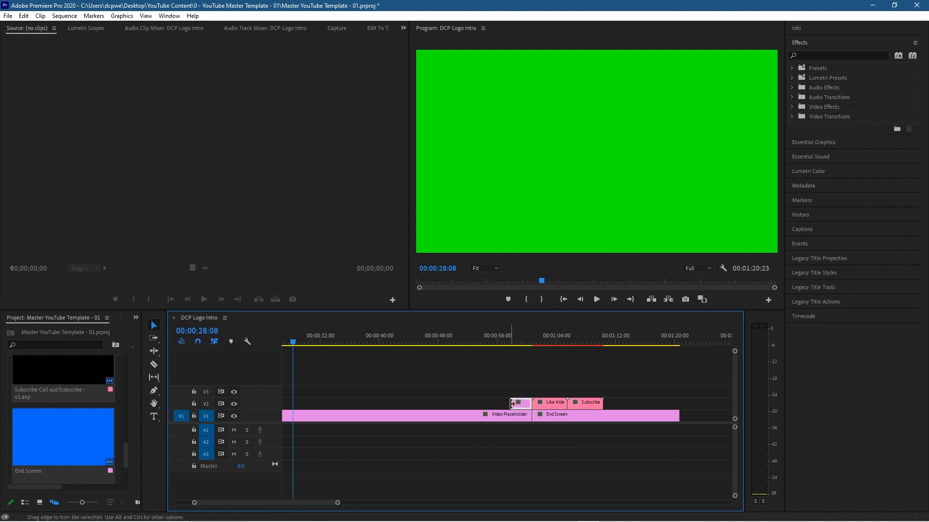
pyautogui.keyDown('shift'); pyautogui.click(544, 404); pyautogui.keyUp('shift')
pyautogui.keyDown('shift'); pyautogui.click(587, 404); pyautogui.keyUp('shift')
pyautogui.keyDown('shift'); pyautogui.click(556, 416); pyautogui.keyUp('shift')
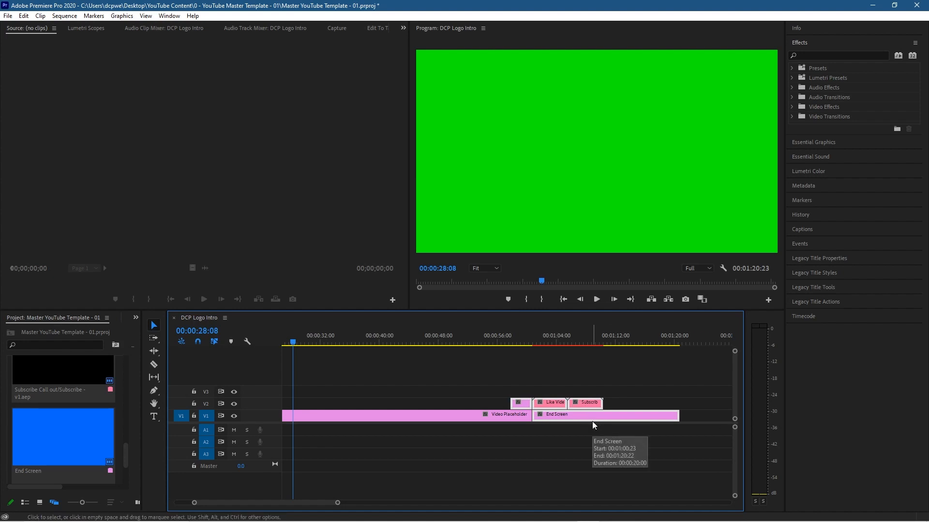
pyautogui.click(559, 442)
pyautogui.moveTo(564, 419)
pyautogui.mouseDown()
pyautogui.moveTo(669, 421)
pyautogui.moveTo(564, 420)
pyautogui.mouseUp()
pyautogui.click(537, 467)
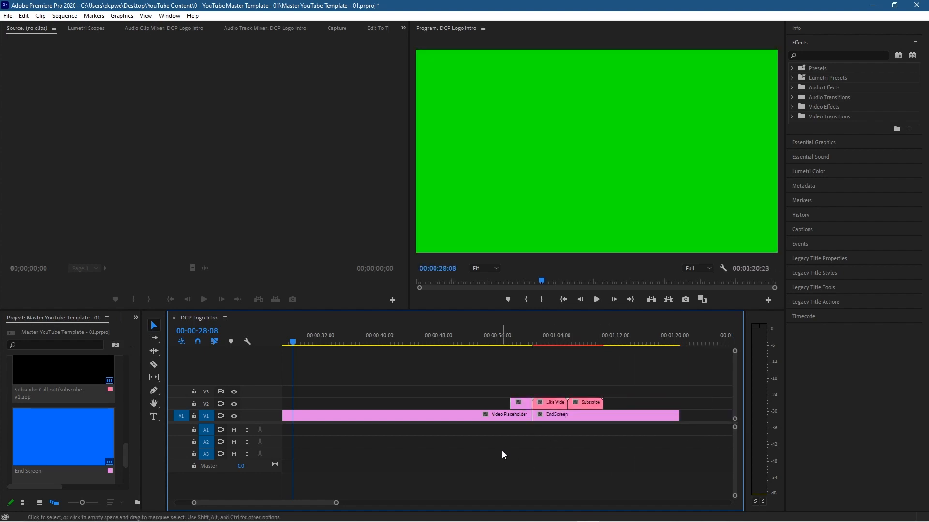
# Save the project and close all open projects
pyautogui.hotkey('ctrl', 's')
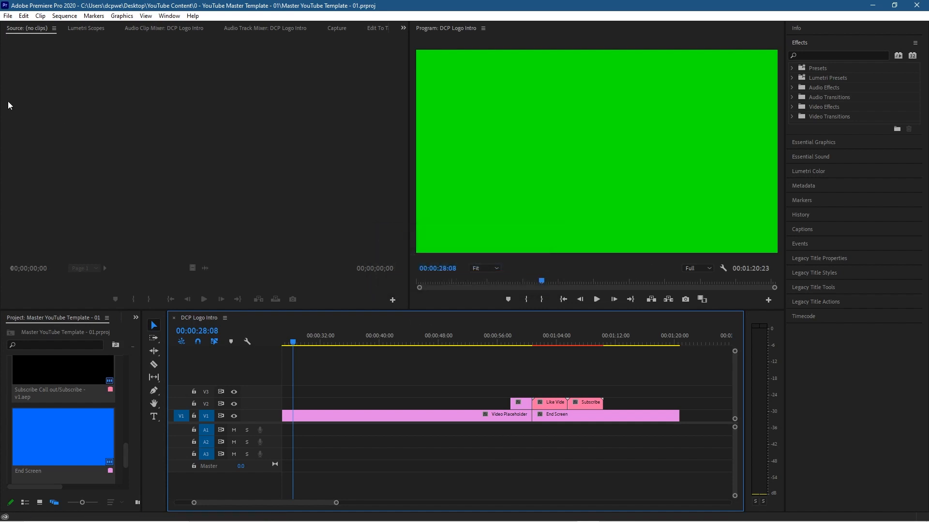
pyautogui.click(9, 17)
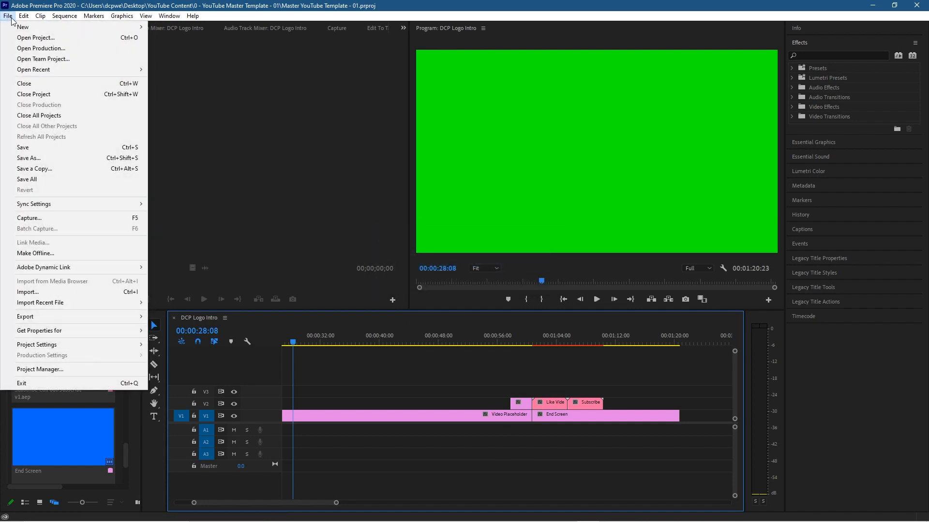
pyautogui.click(44, 118)
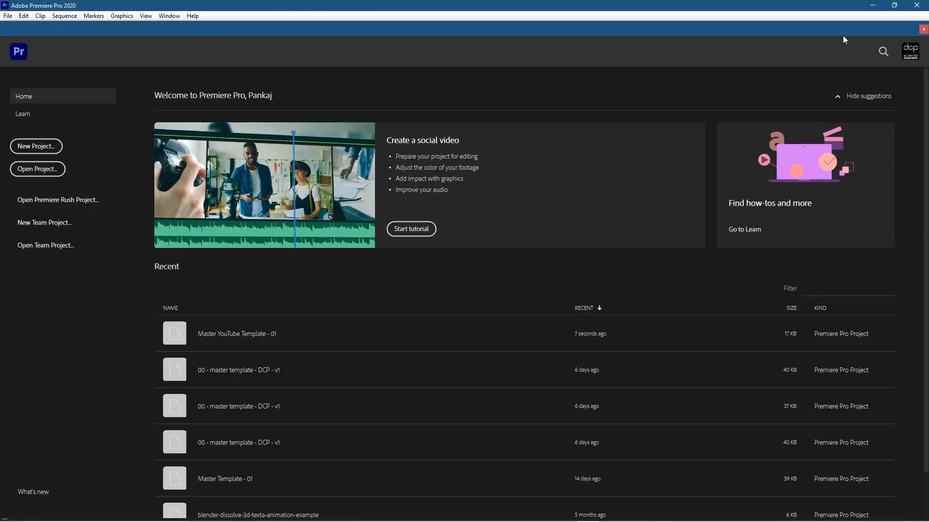
# Switch to the desktop, close the 0 - Assets window and open 0 - YouTube Master Template - 01 inside the YouTube Content folder
pyautogui.click(871, 6)
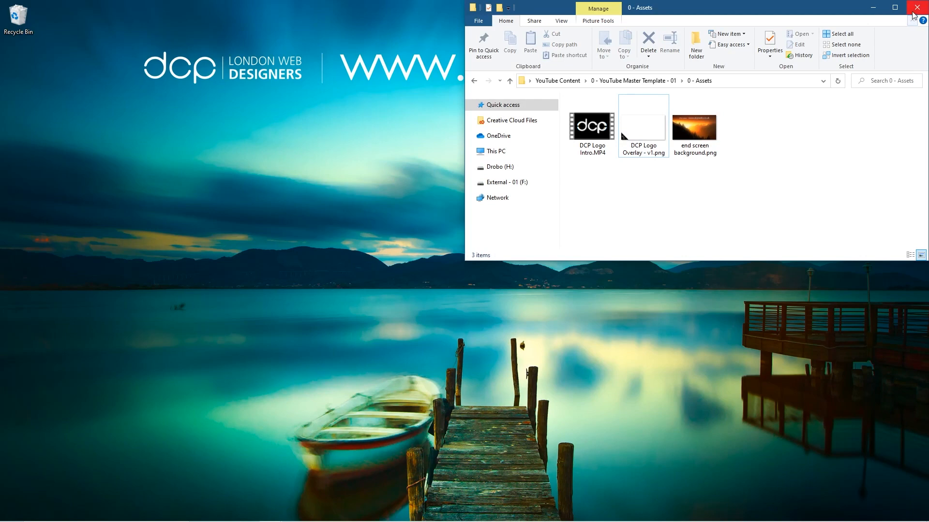
pyautogui.click(916, 9)
pyautogui.doubleClick(896, 24)
pyautogui.moveTo(859, 121); pyautogui.dragTo(530, 64)
pyautogui.click(366, 170)
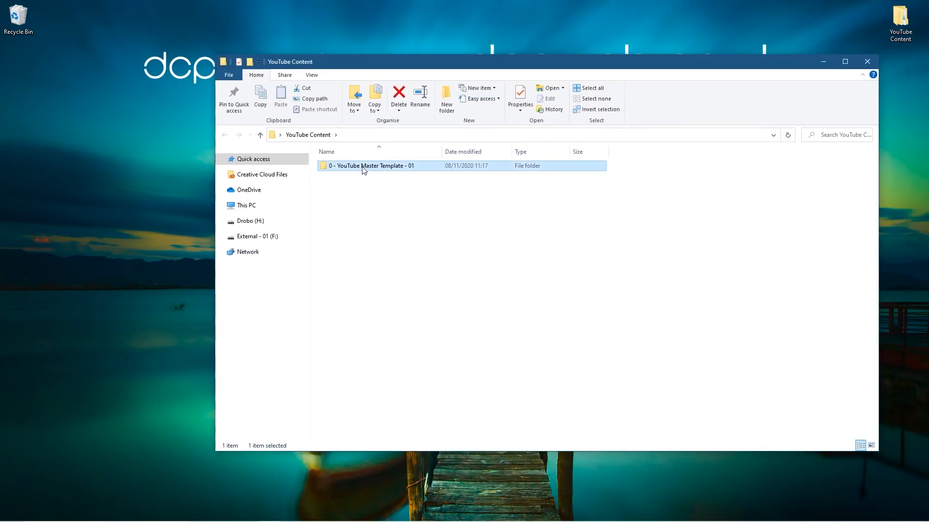
pyautogui.doubleClick(356, 169)
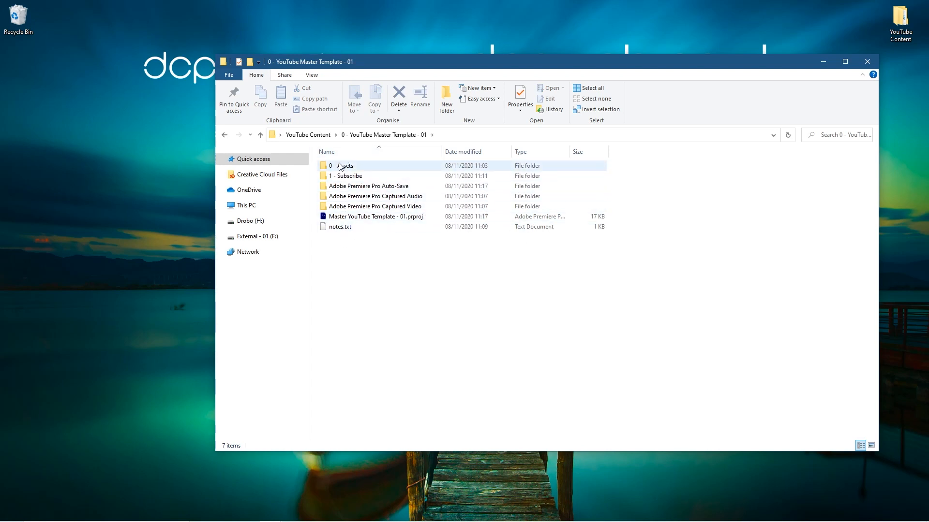
# Return to the YouTube Content folder and add the "How to crop an image into a circle - [ GIMP 2.10 Tutoroal ]" folder to it
pyautogui.click(225, 135)
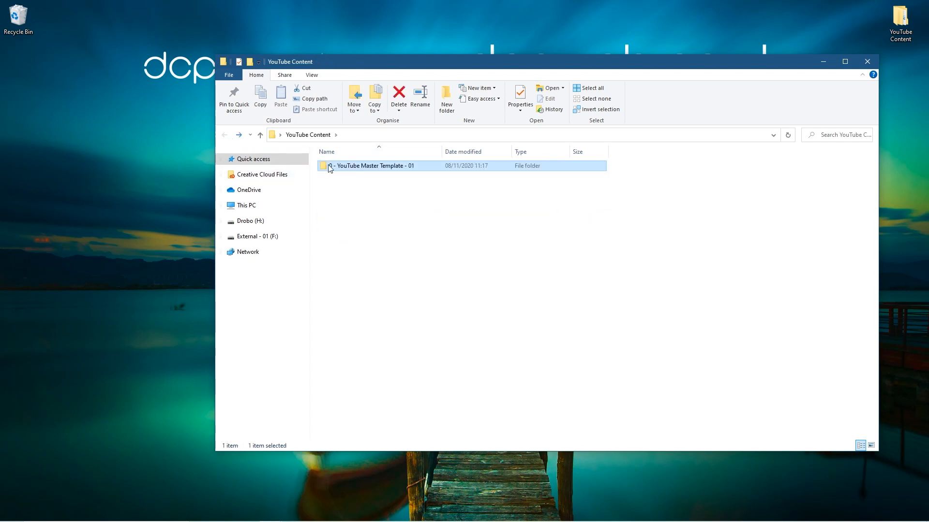
pyautogui.moveTo(356, 173)
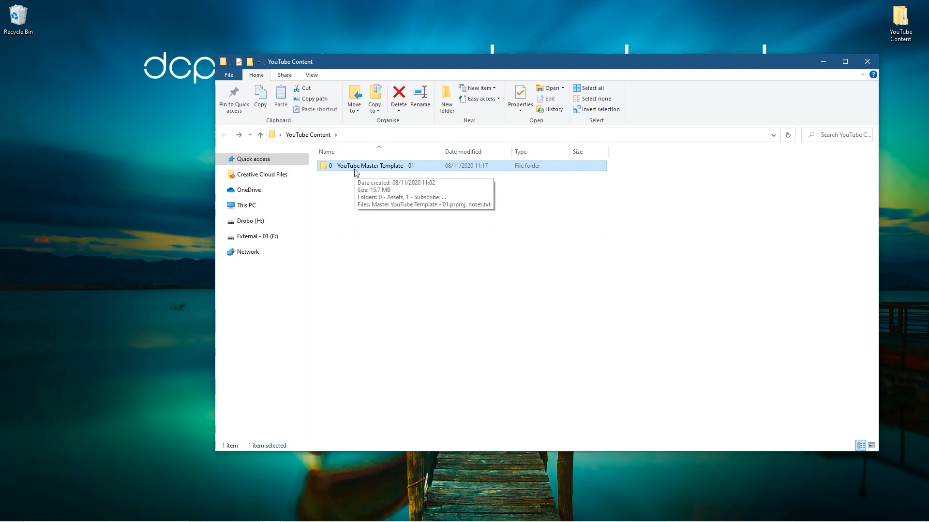
pyautogui.click(467, 280)
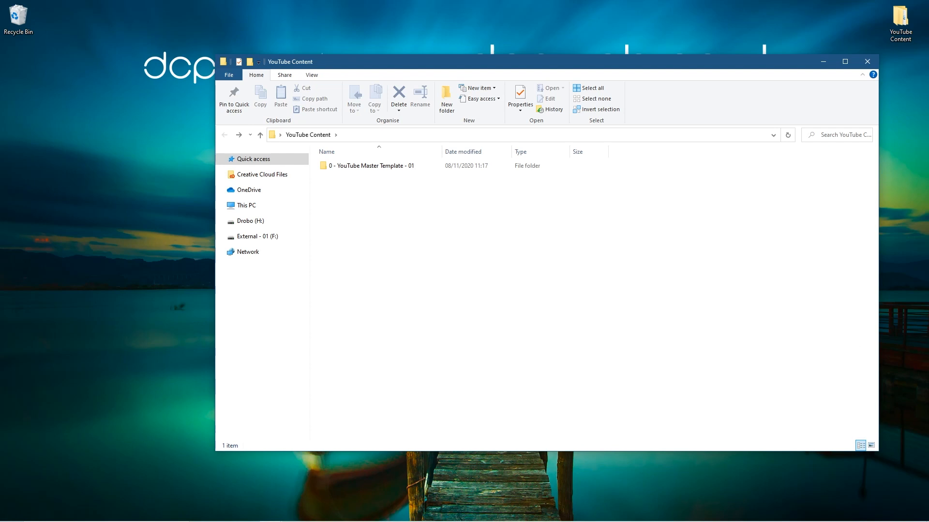
pyautogui.rightClick(470, 234)
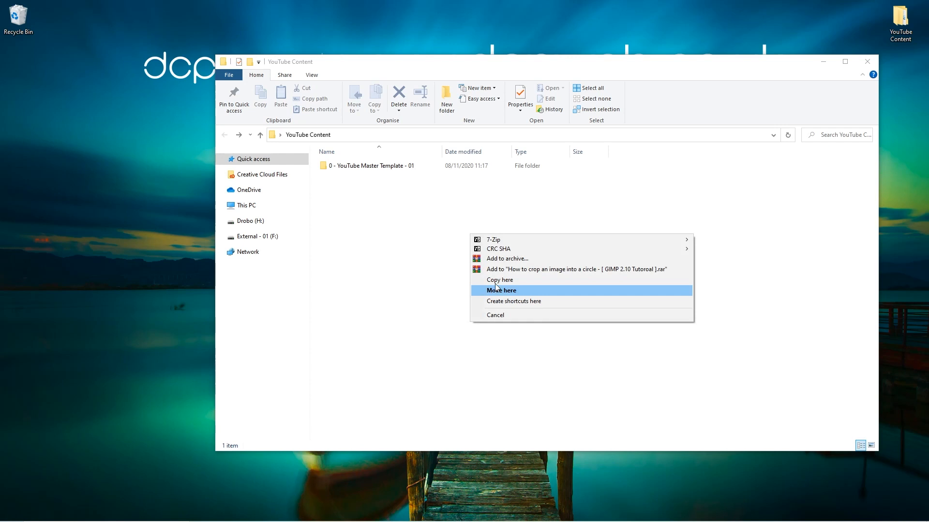
pyautogui.click(496, 290)
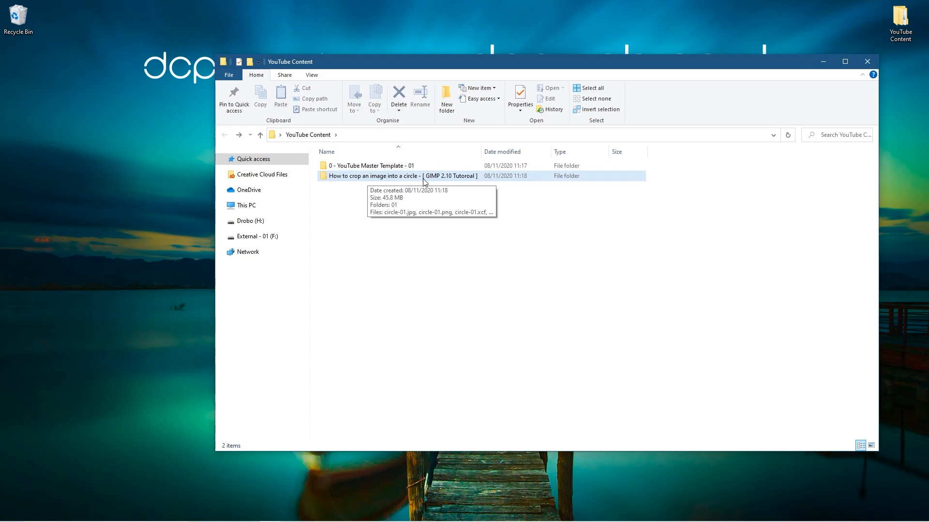
# Examine the GIMP tutorial folder's contents as large icons, including the 01.mp4 and 02.mp4 recordings in its 01 subfolder
pyautogui.doubleClick(387, 177)
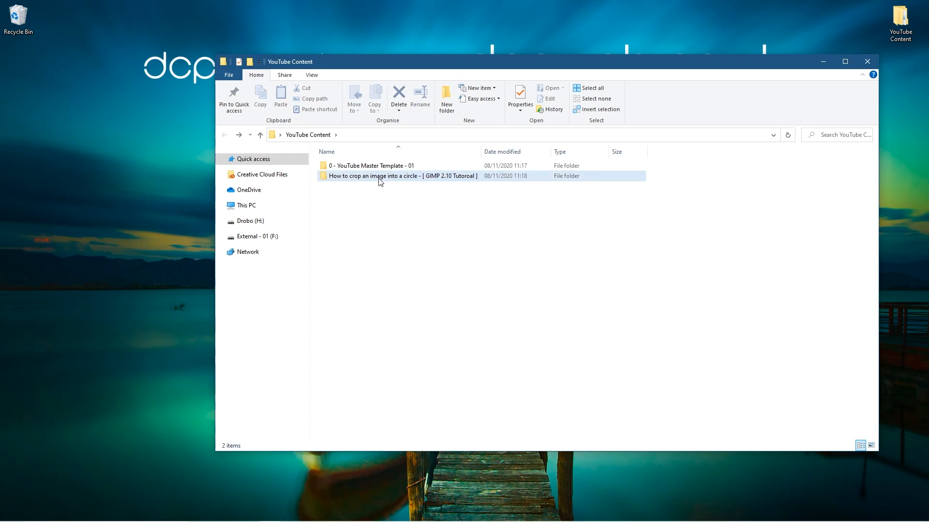
pyautogui.click(871, 445)
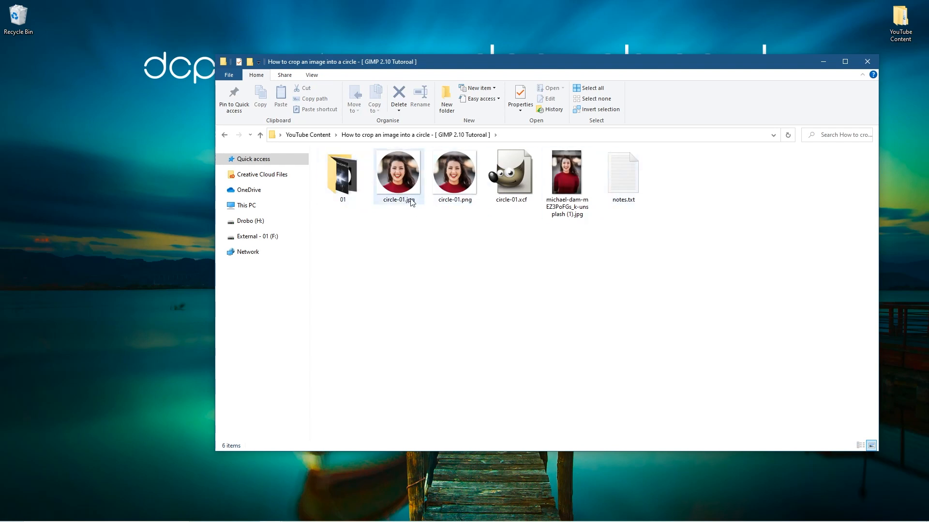
pyautogui.doubleClick(332, 173)
pyautogui.moveTo(405, 222); pyautogui.dragTo(344, 179)
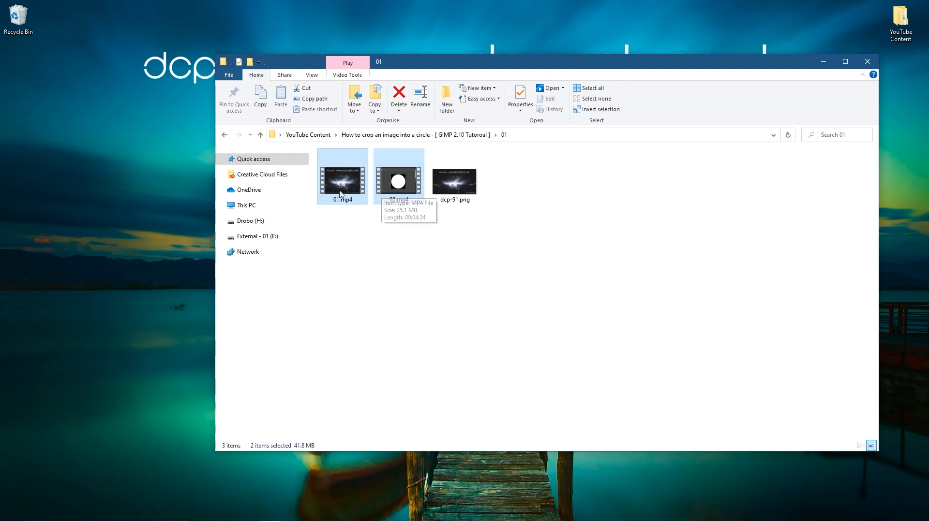
pyautogui.click(388, 301)
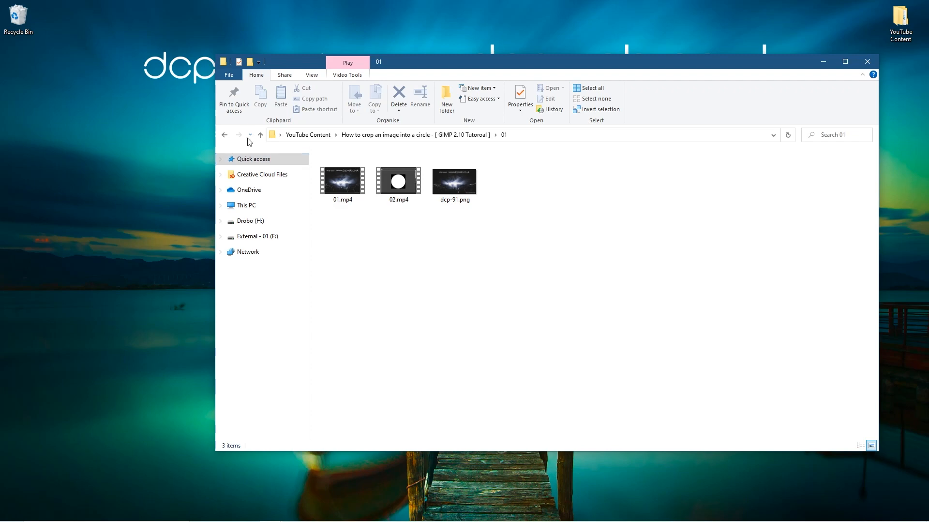
pyautogui.click(225, 135)
# Switch to Chrome and search Google for "youtube free audio"
pyautogui.press('super')
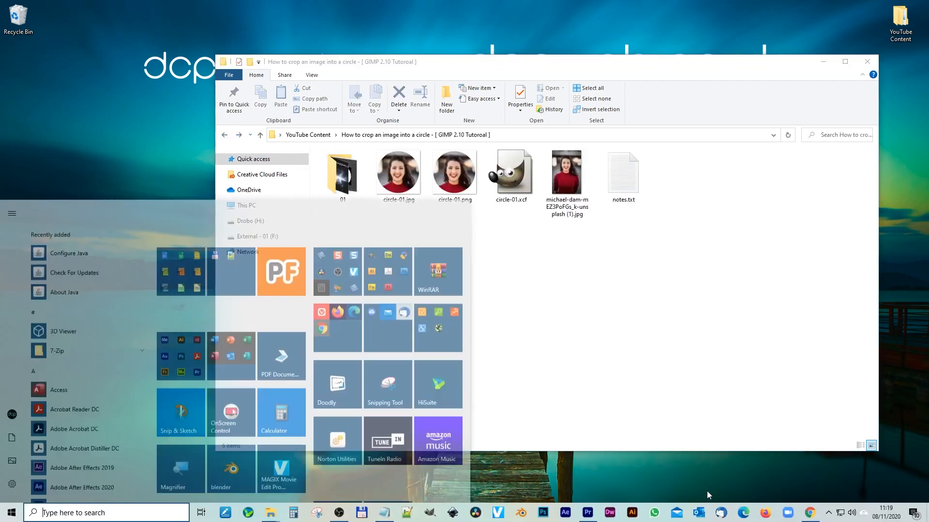
pyautogui.press('super')
pyautogui.press('super')
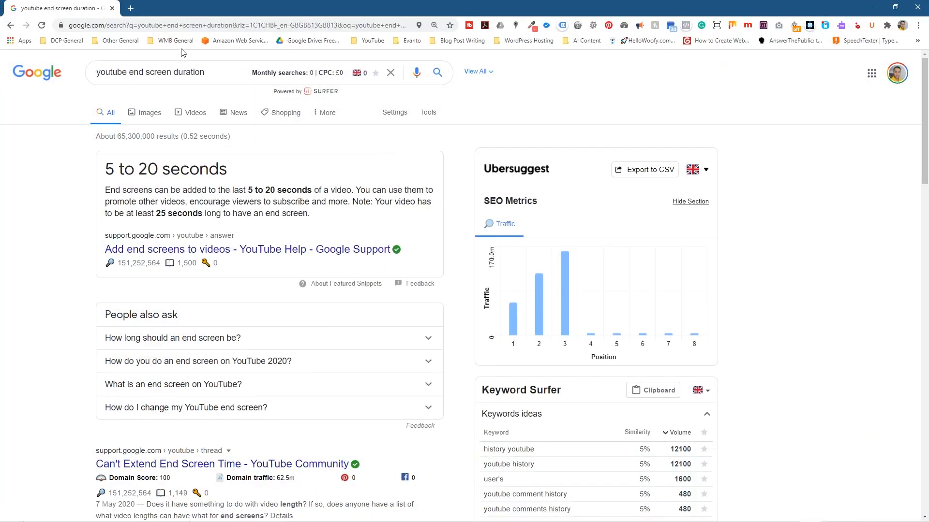
pyautogui.moveTo(205, 72); pyautogui.dragTo(130, 70)
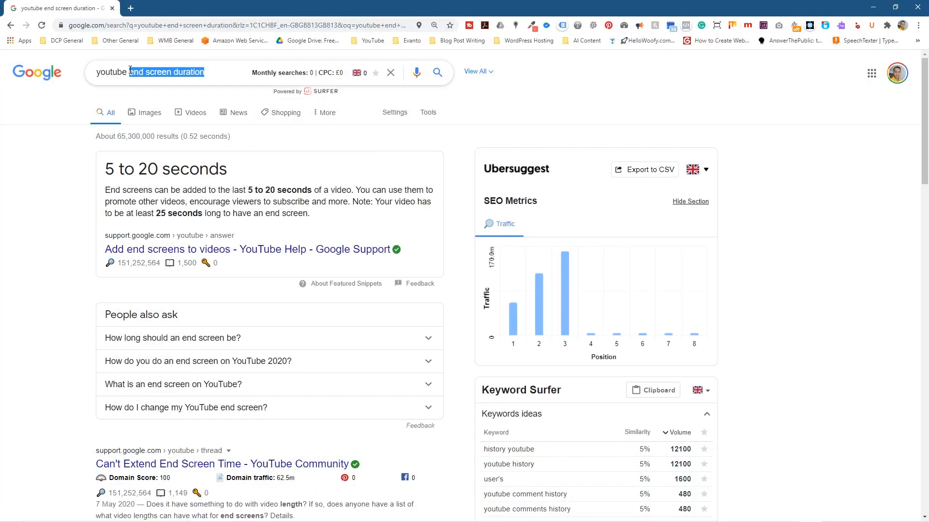
pyautogui.press('BackSpace')
pyautogui.write('free audio')
pyautogui.press('Return')
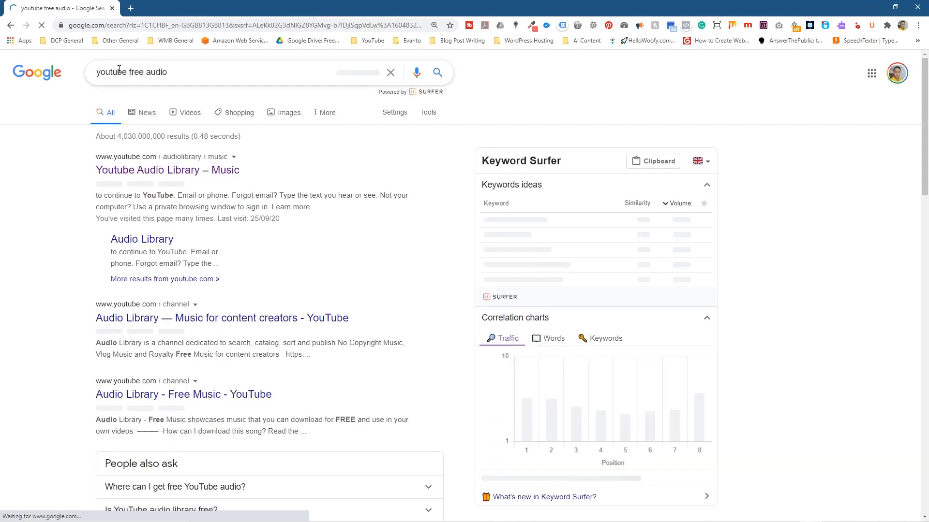
# Open the YouTube Audio Library from the search results and preview parts of the tracks Cover, Beside Me and Cold Water
pyautogui.click(184, 174)
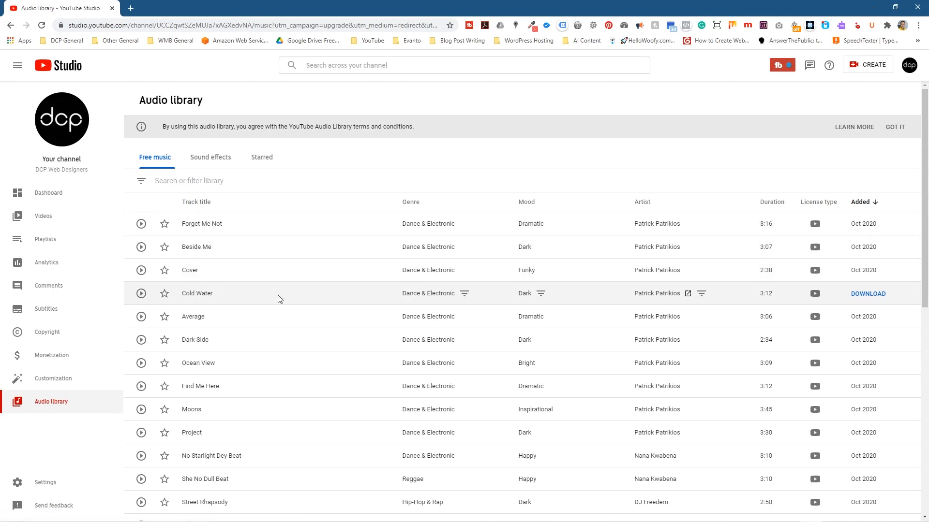
pyautogui.click(141, 270)
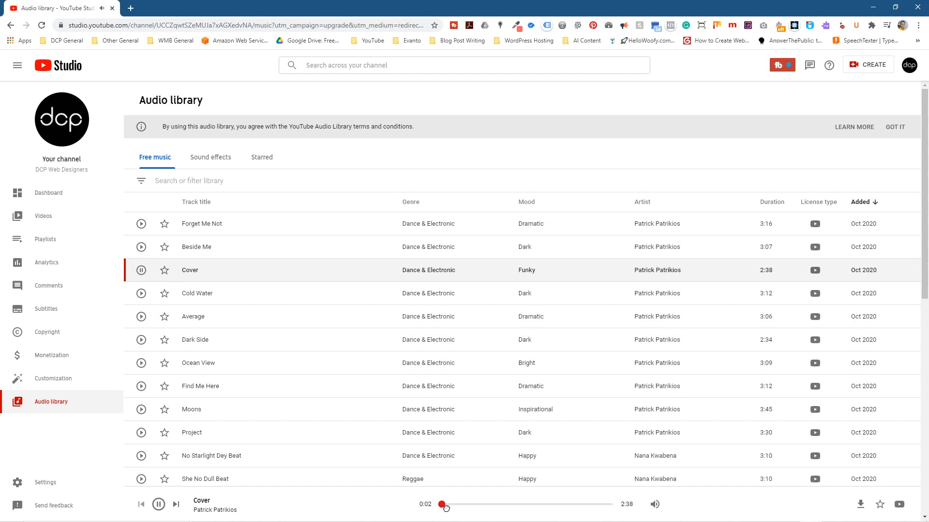
pyautogui.moveTo(441, 505); pyautogui.dragTo(468, 505)
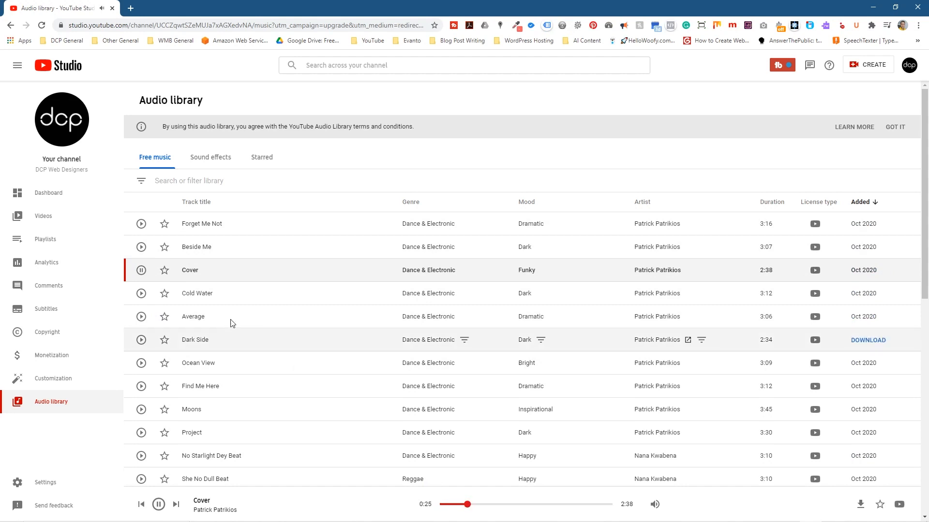
pyautogui.click(141, 248)
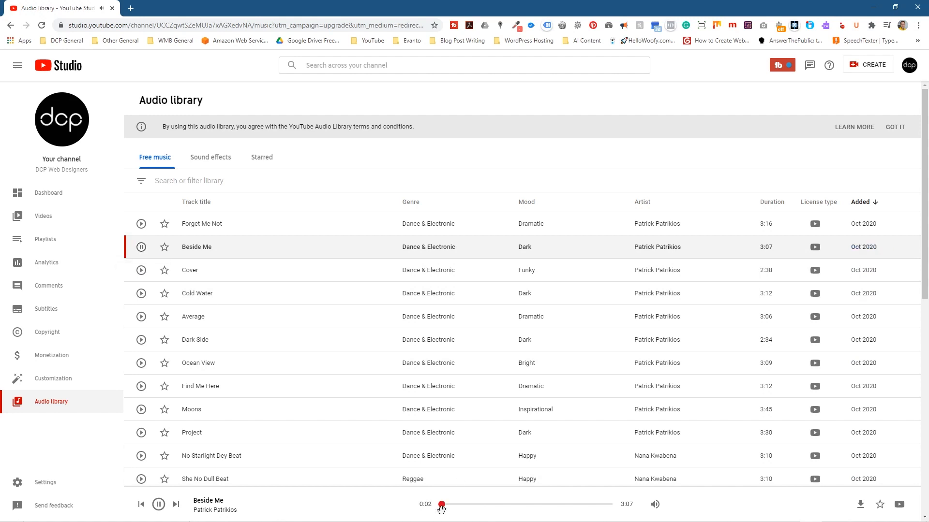
pyautogui.moveTo(440, 505); pyautogui.dragTo(460, 510)
pyautogui.click(469, 504)
pyautogui.click(141, 294)
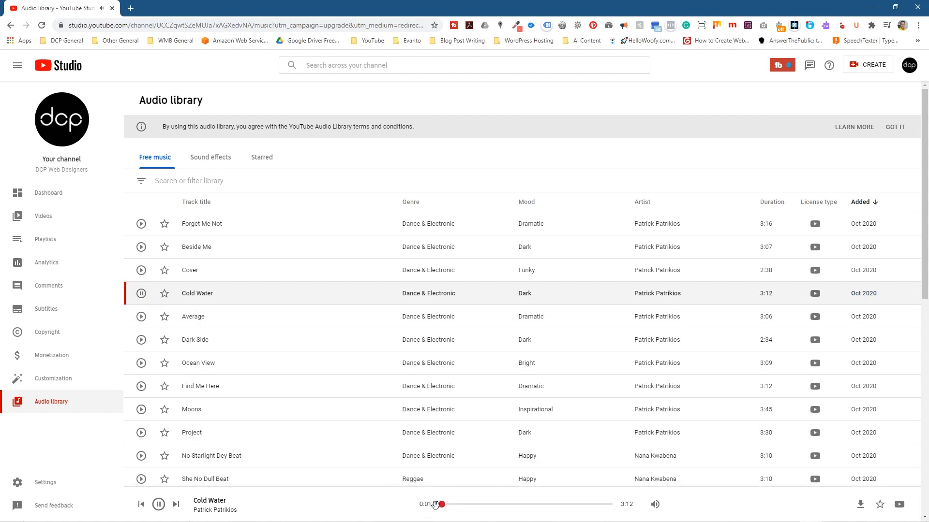
pyautogui.moveTo(443, 505); pyautogui.dragTo(468, 505)
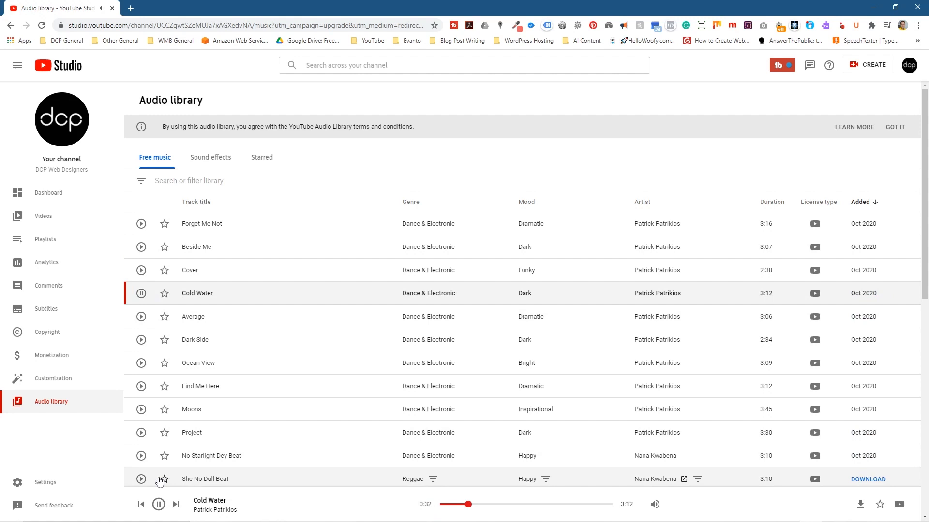
# Preview the reggae track She No Dull Beat, stop playback and download it from the audio library
pyautogui.click(141, 479)
pyautogui.moveTo(441, 505); pyautogui.dragTo(487, 506)
pyautogui.click(141, 479)
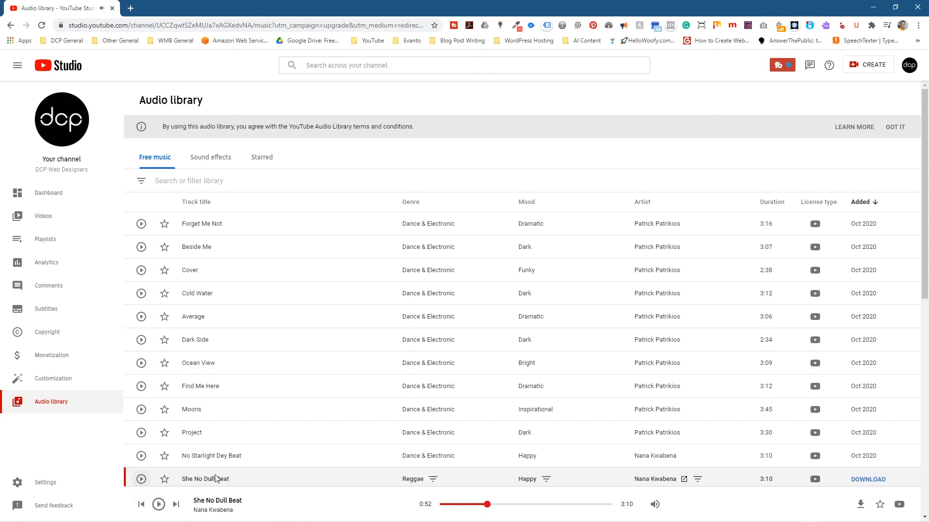
pyautogui.click(868, 480)
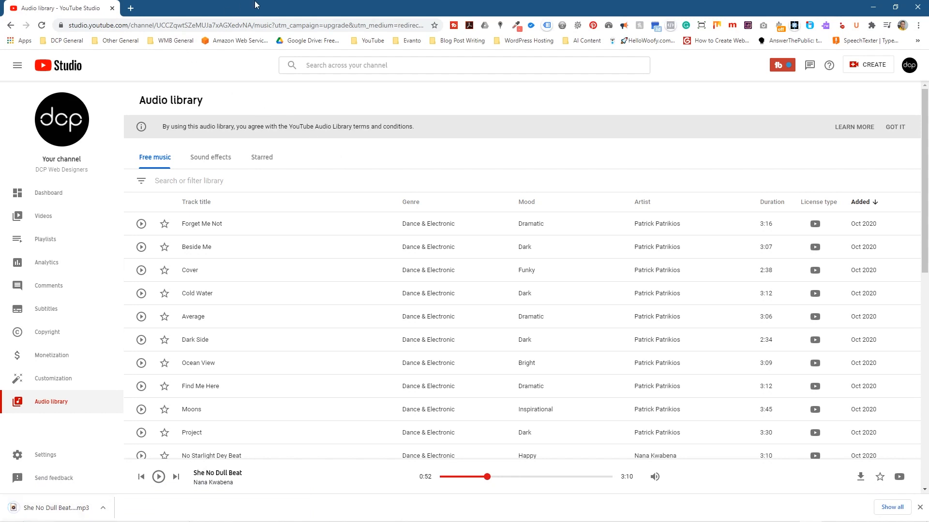
# Add the downloaded She No Dull Beat MP3 to the 01 subfolder of the GIMP tutorial folder and close Chrome
pyautogui.press('super+Left')
pyautogui.click(576, 154)
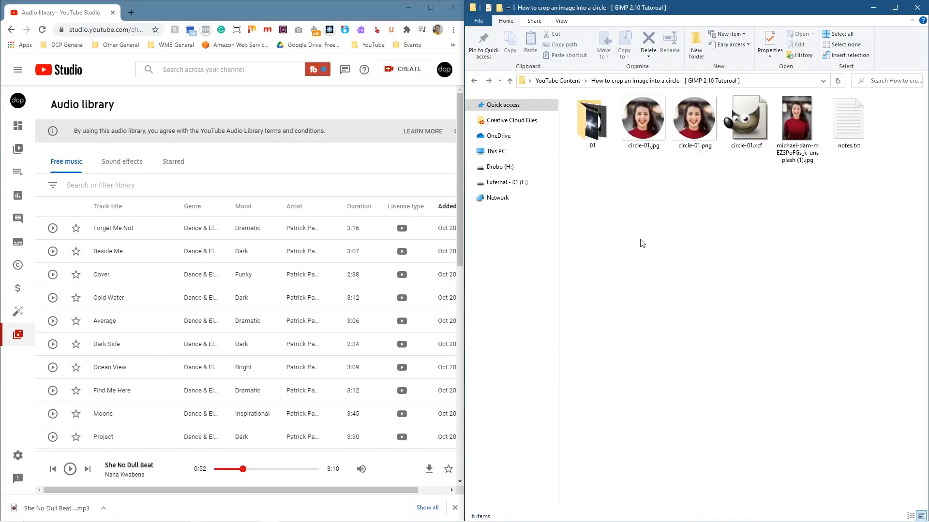
pyautogui.doubleClick(593, 123)
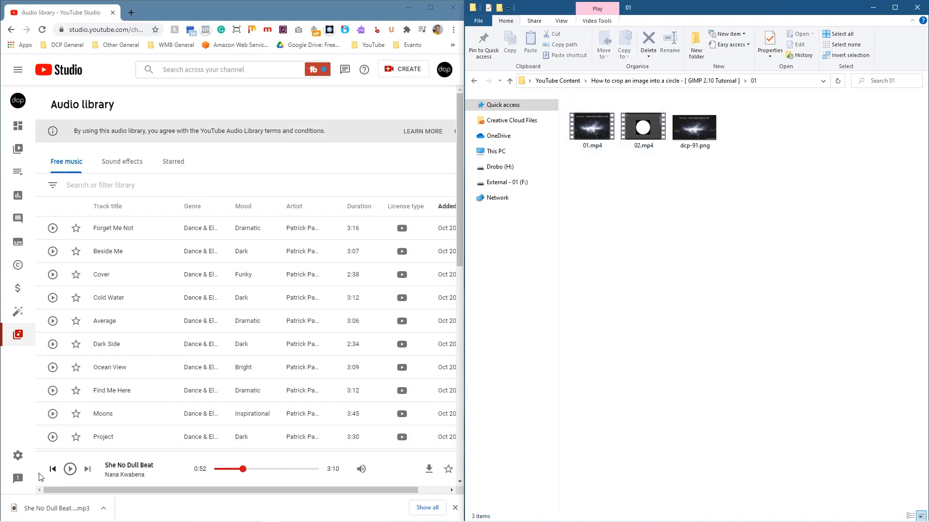
pyautogui.moveTo(38, 508); pyautogui.dragTo(724, 249)
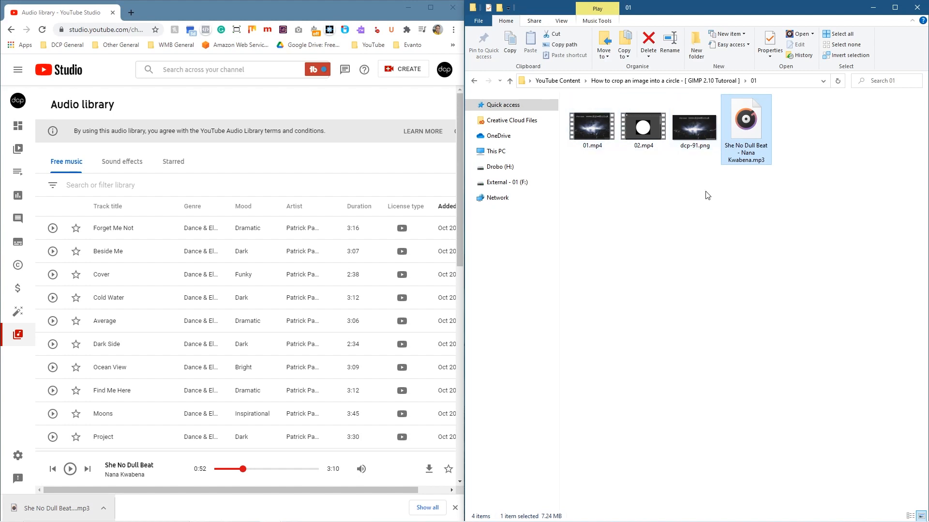
pyautogui.click(452, 7)
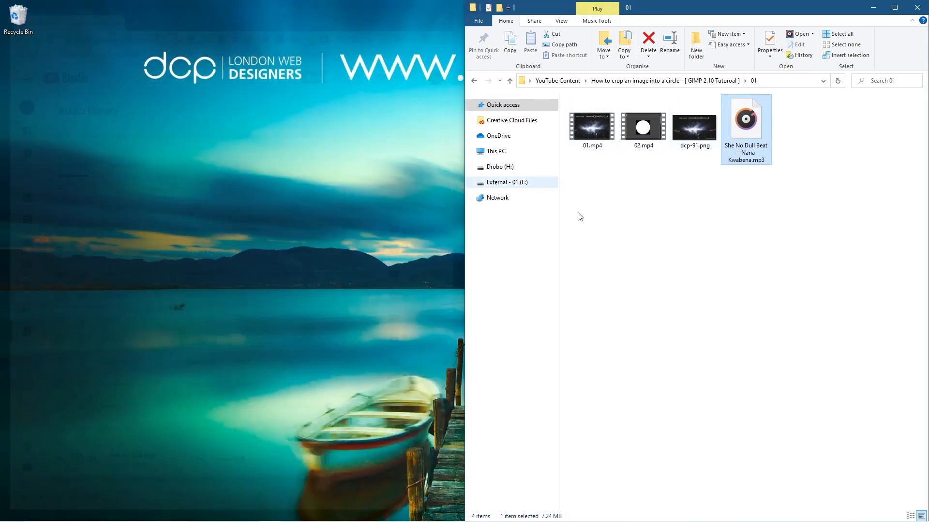
# Open Master YouTube Template - 01.prproj from the 0 - YouTube Master Template - 01 folder in Premiere Pro
pyautogui.click(474, 80)
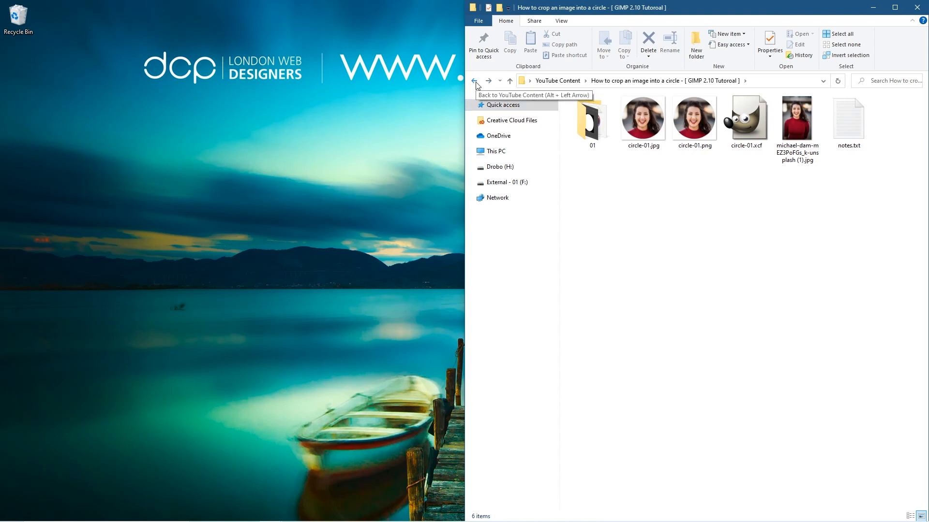
pyautogui.click(476, 83)
pyautogui.doubleClick(598, 113)
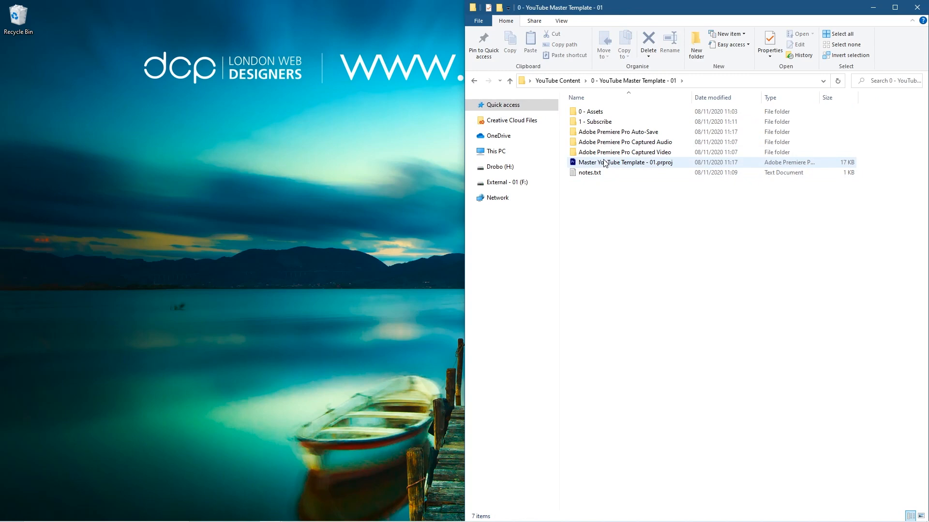
pyautogui.doubleClick(644, 163)
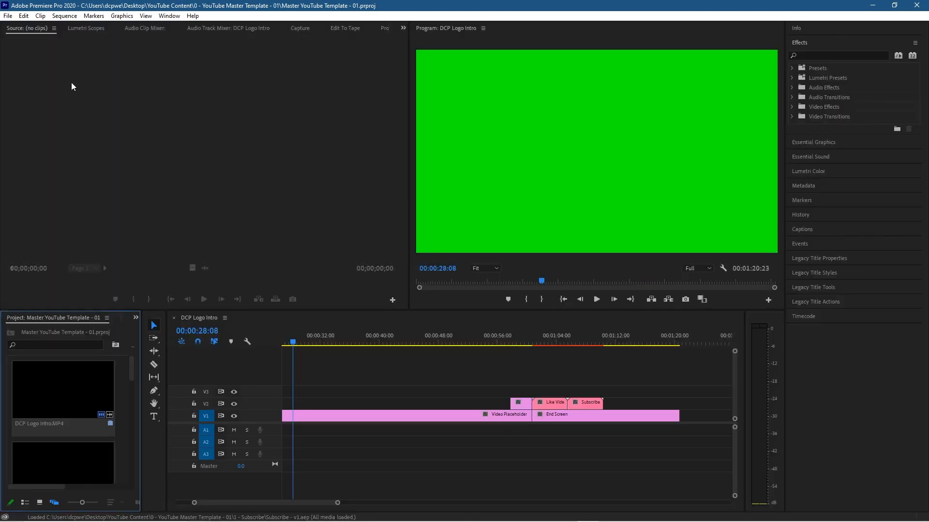
# Save a new version of the project as Master YouTube Template - 01.prproj inside the "How to crop an image into a circle - [ GIMP 2.10 Tutoroal ]" folder
pyautogui.click(7, 16)
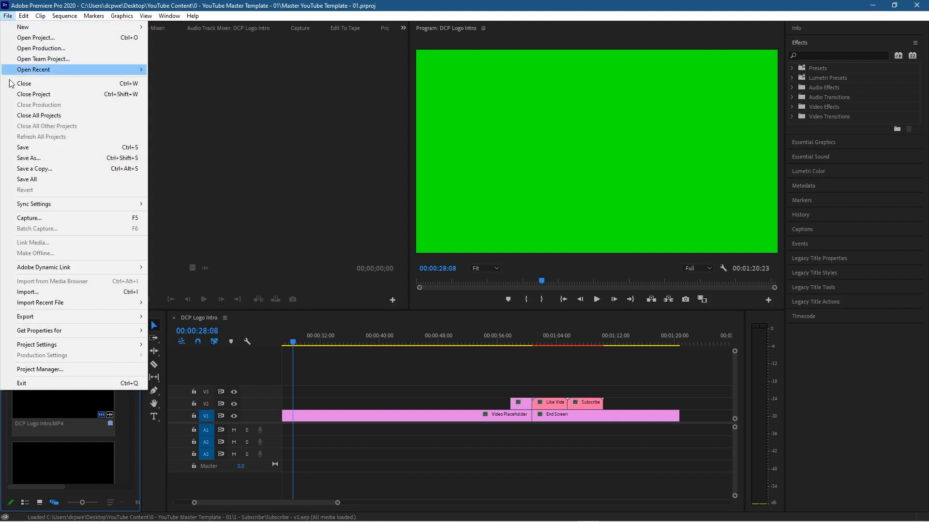
pyautogui.click(21, 159)
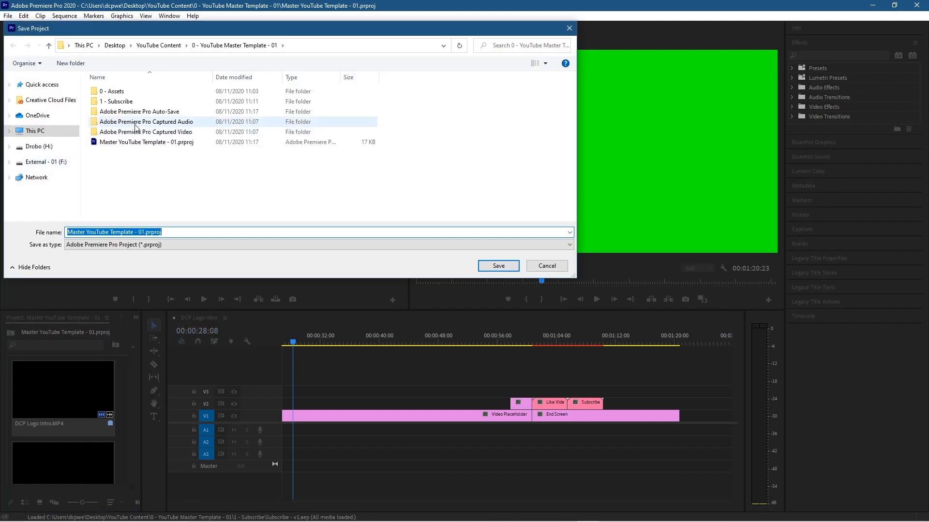
pyautogui.click(166, 46)
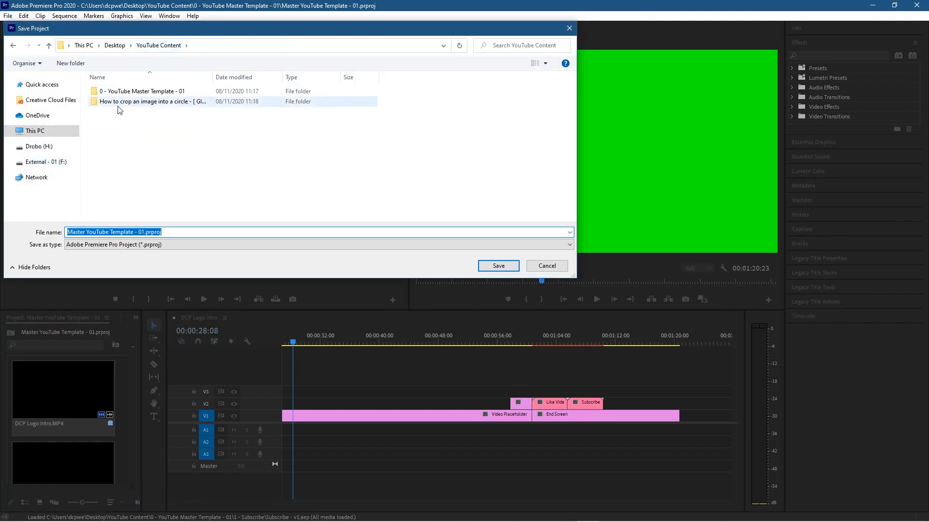
pyautogui.click(117, 104)
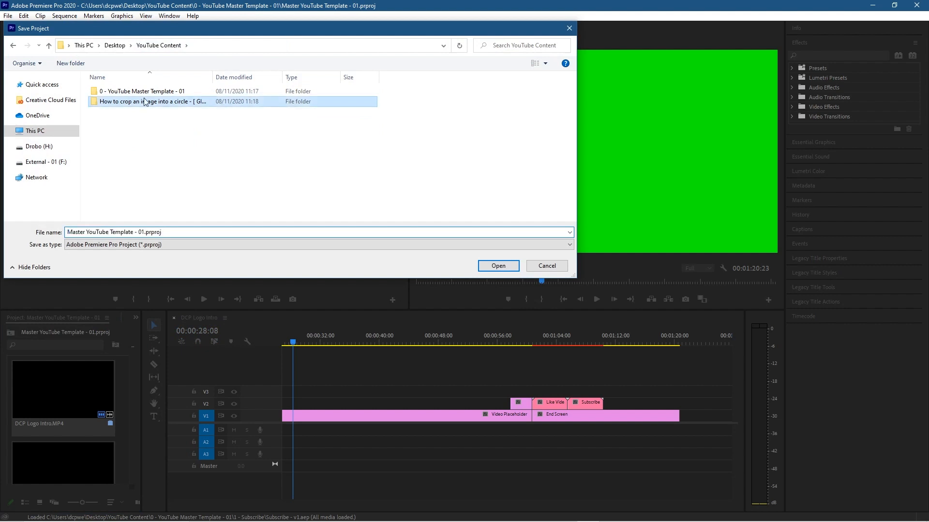
pyautogui.doubleClick(176, 104)
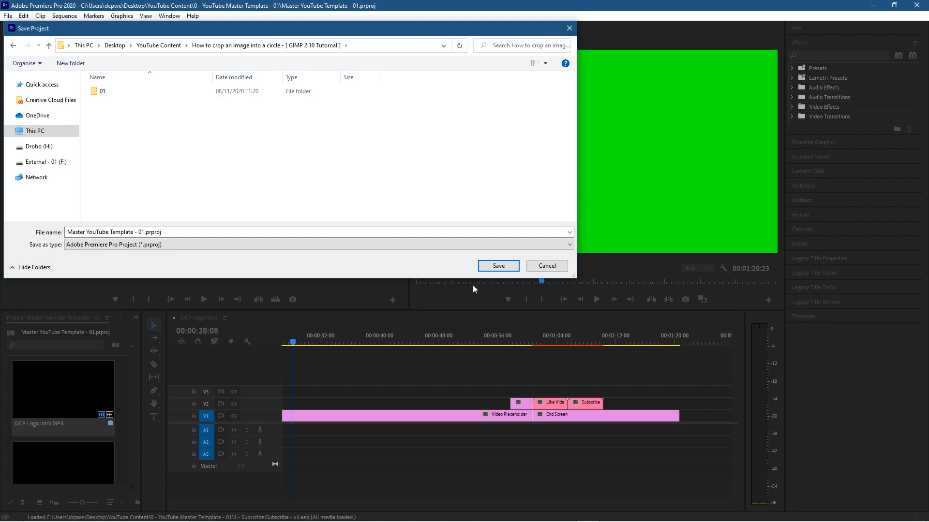
pyautogui.click(497, 267)
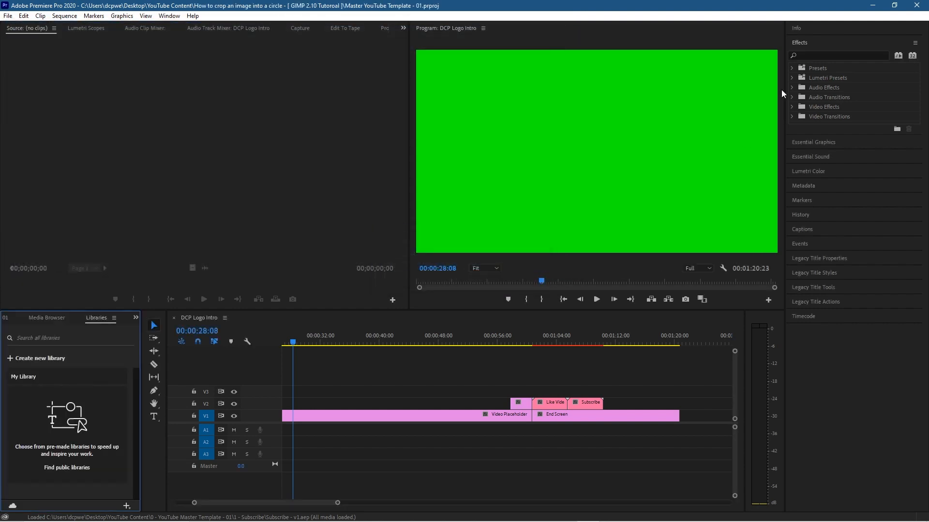
# Minimize Premiere Pro and check the GIMP tutorial folder for the saved Master YouTube Template - 01.prproj file
pyautogui.click(870, 6)
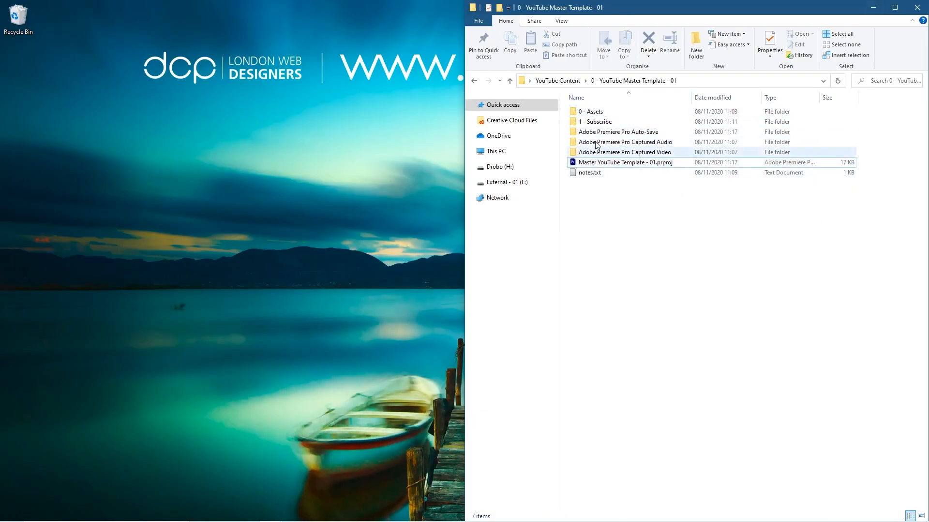
pyautogui.click(474, 81)
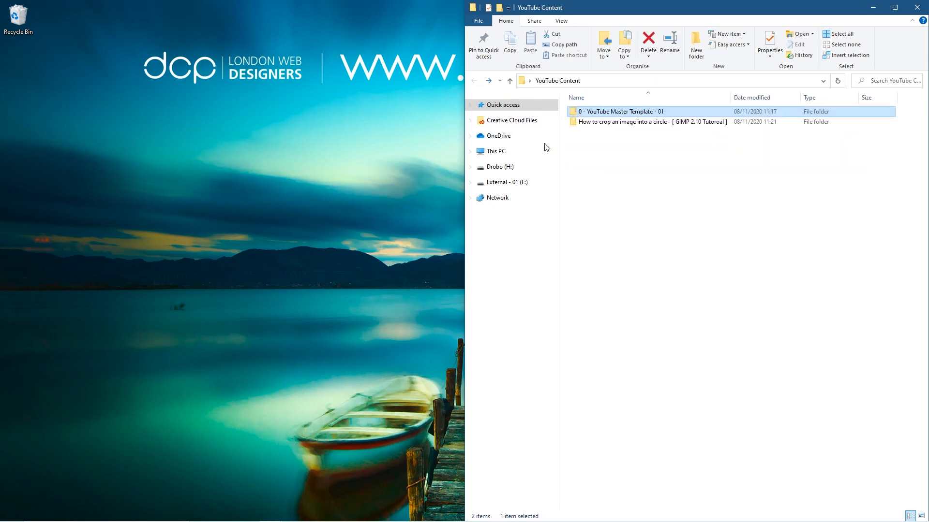
pyautogui.doubleClick(592, 122)
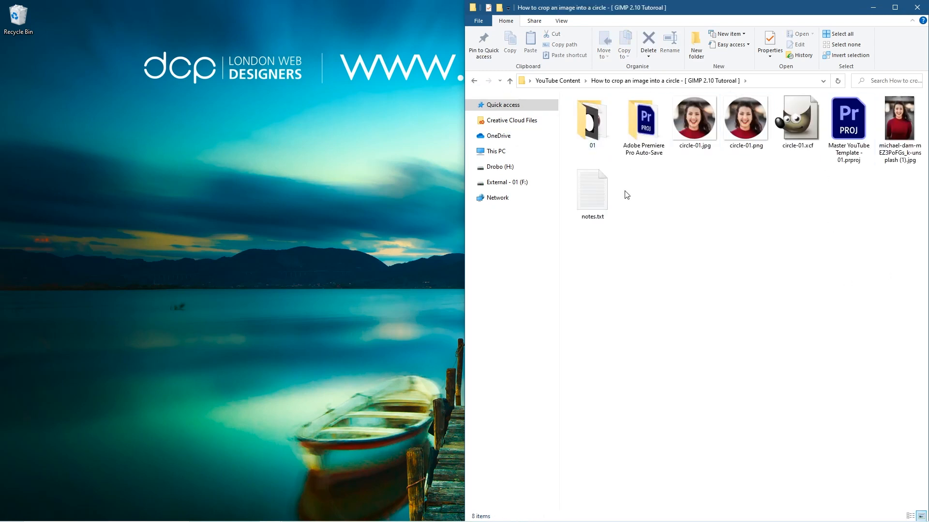
pyautogui.click(845, 131)
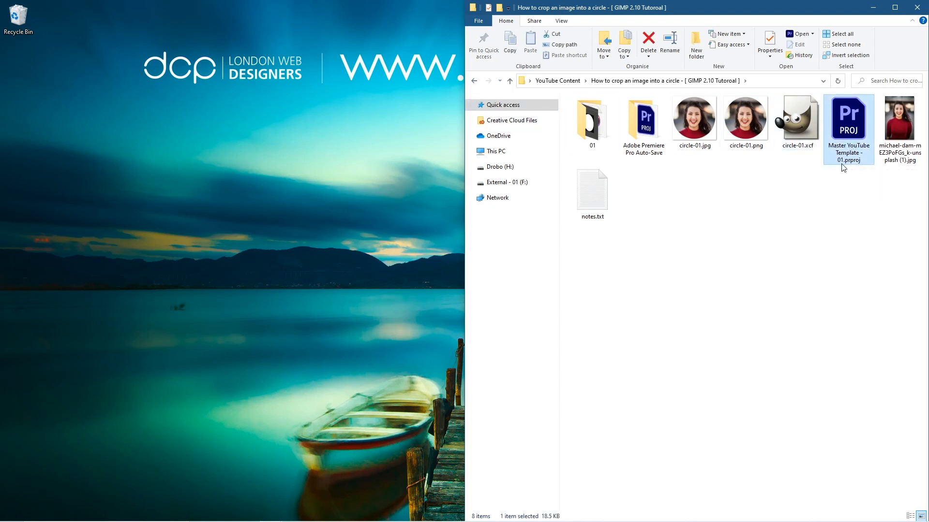
pyautogui.click(535, 82)
pyautogui.click(605, 114)
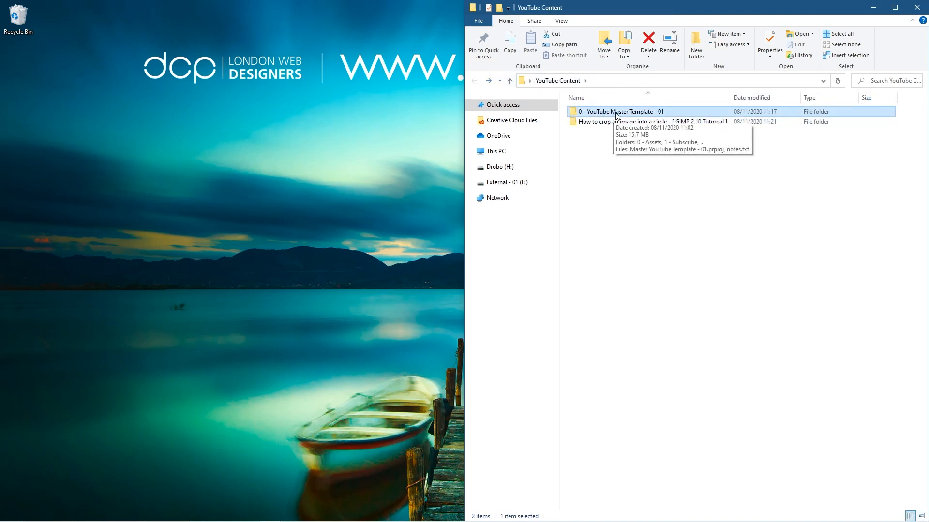
pyautogui.doubleClick(624, 121)
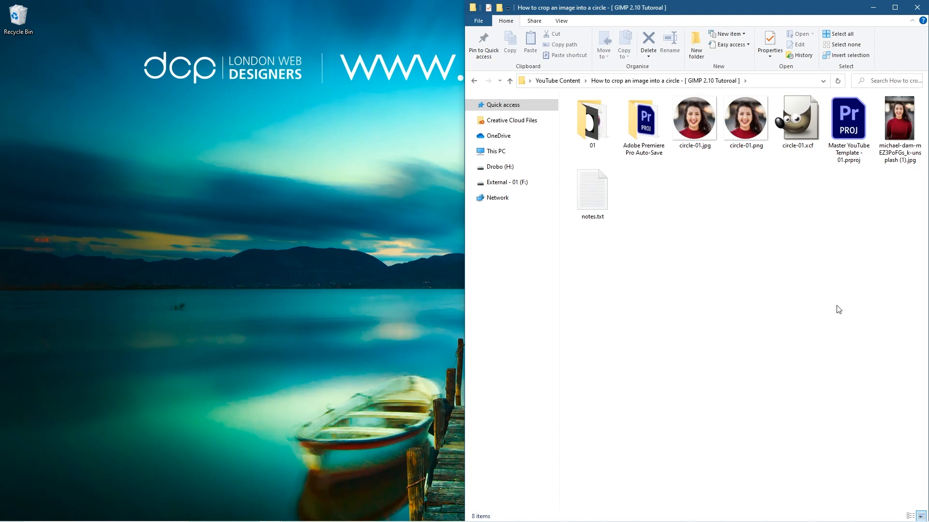
# Review the 0 - YouTube Master Template - 01 folder and the media files in the GIMP tutorial folder's 01 subfolder
pyautogui.click(474, 80)
pyautogui.doubleClick(609, 113)
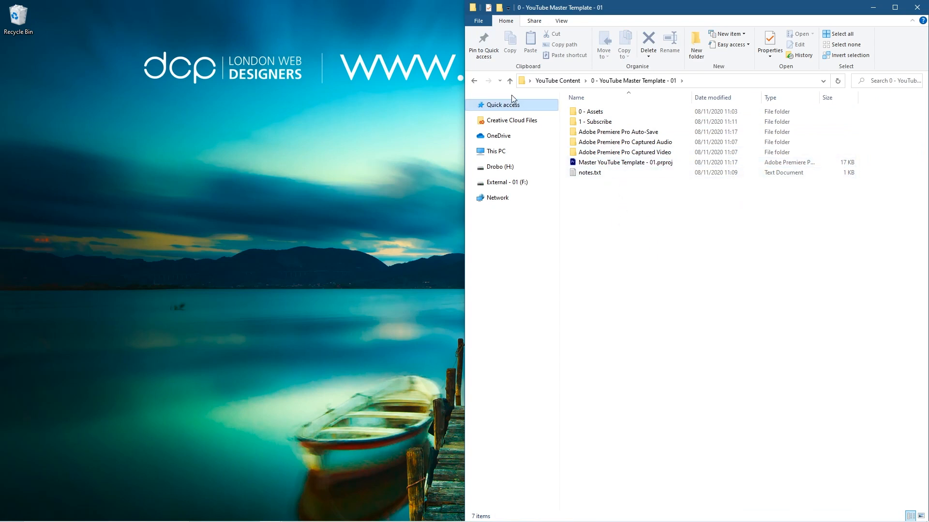
pyautogui.click(474, 83)
pyautogui.click(664, 122)
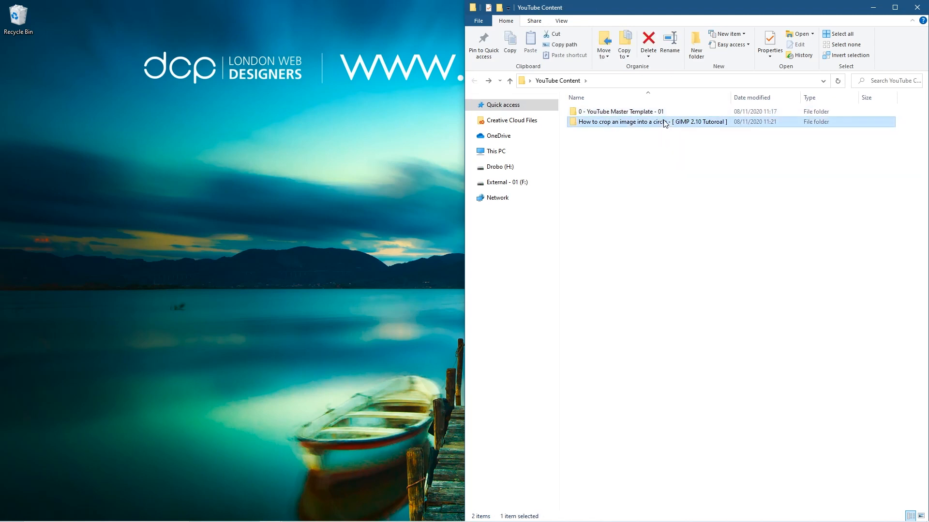
pyautogui.doubleClick(664, 122)
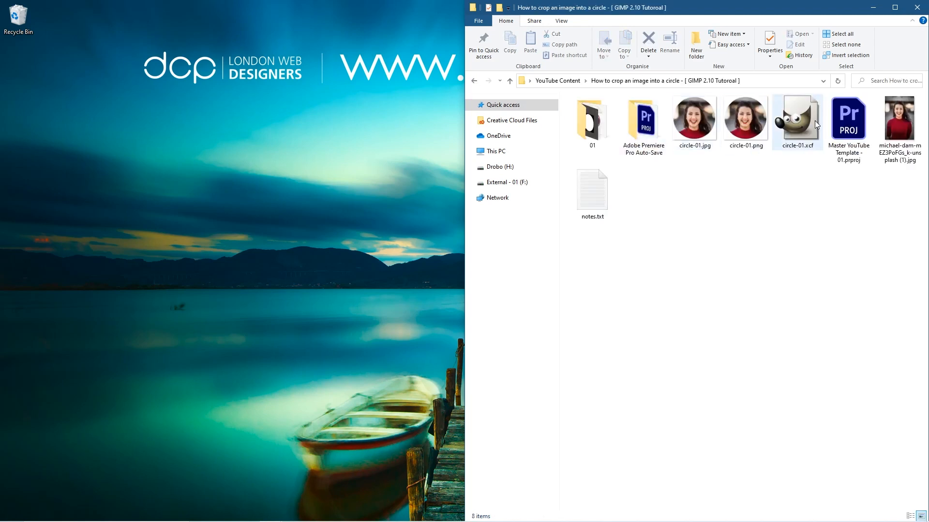
pyautogui.doubleClick(588, 121)
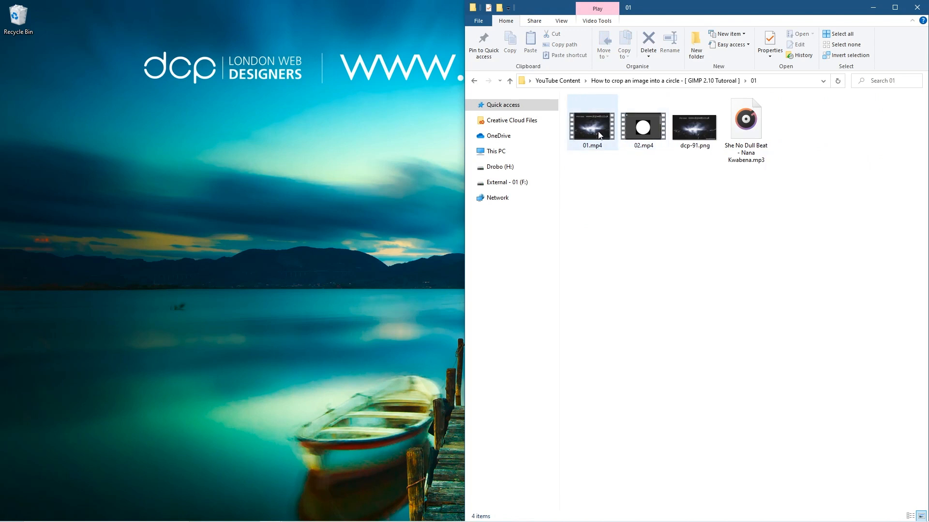
pyautogui.click(691, 141)
pyautogui.click(685, 202)
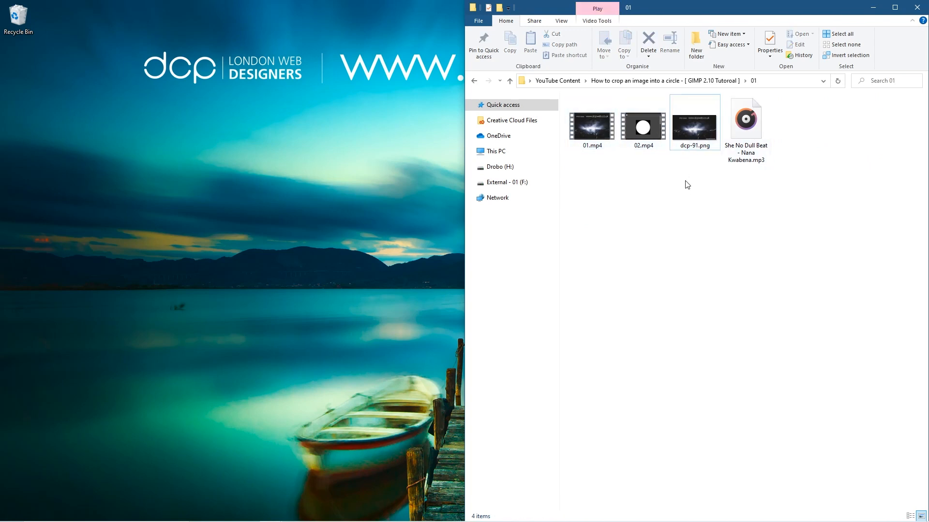
# Switch to Premiere Pro and save the project in the GIMP tutorial folder, replacing the existing Master YouTube Template - 01.prproj
pyautogui.hotkey('alt', 'Tab')
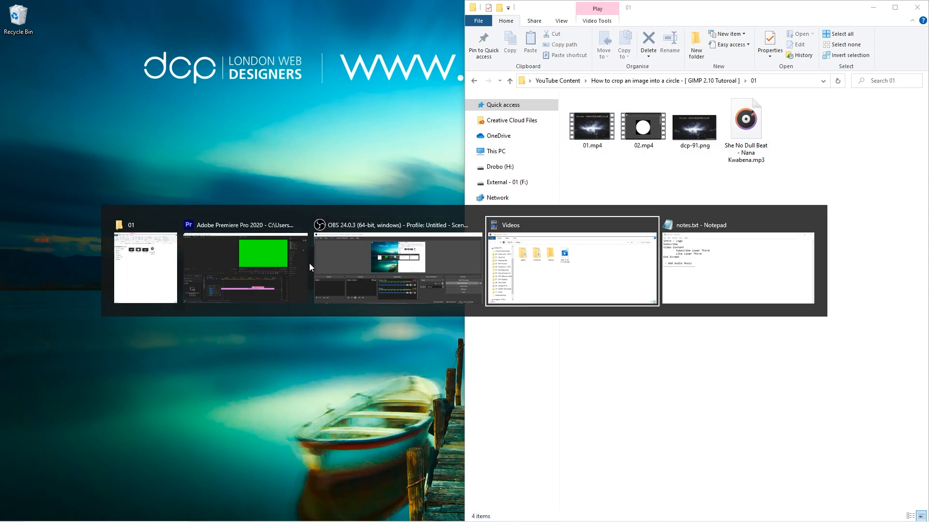
pyautogui.click(288, 260)
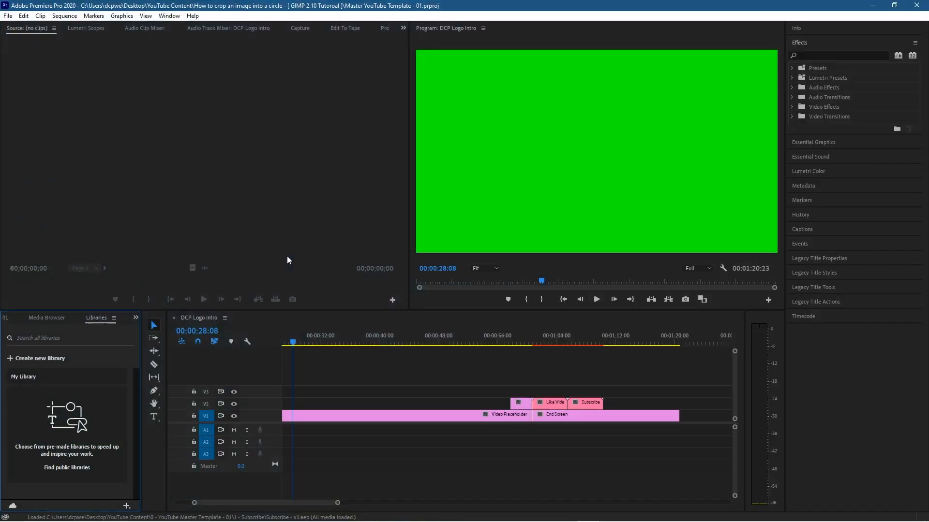
pyautogui.click(9, 16)
pyautogui.click(24, 161)
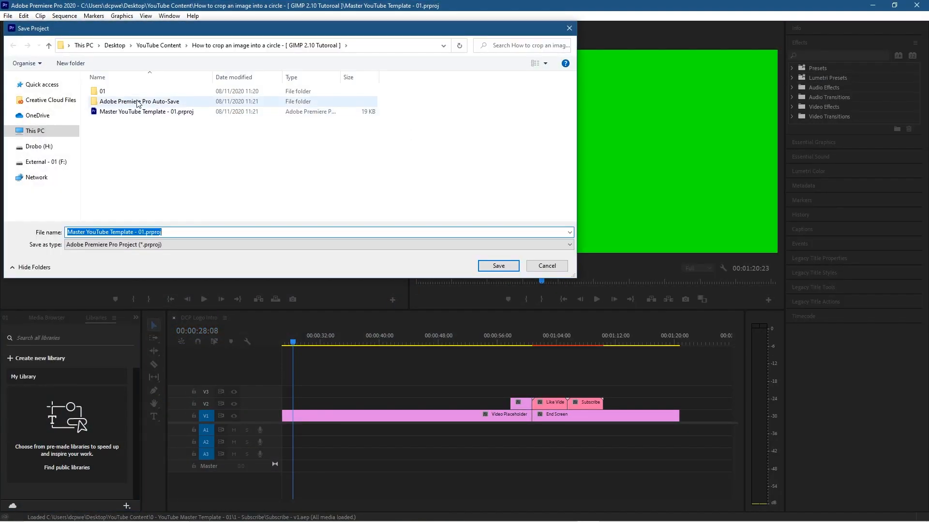
pyautogui.click(501, 266)
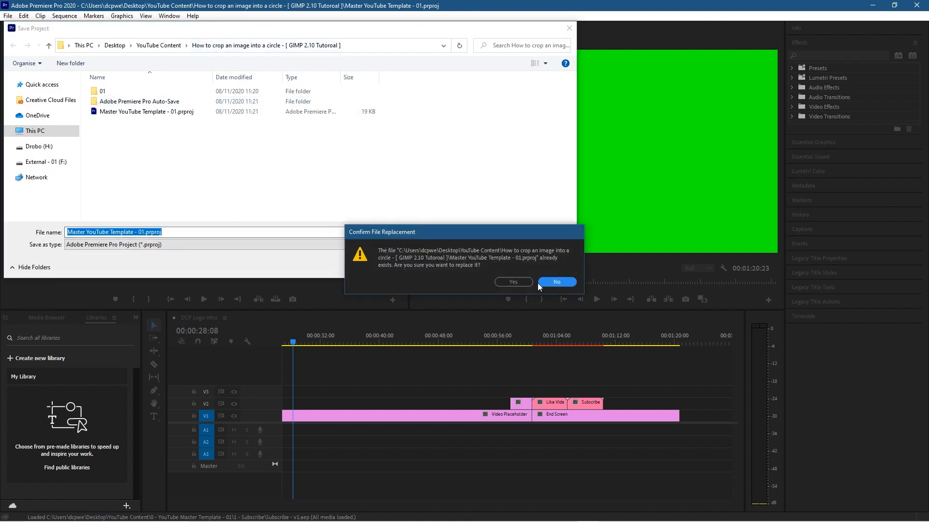
pyautogui.click(519, 281)
# Move the End Screen and the lower-third clips above it along the timeline so the sequence ends at about 00:15:06:29
pyautogui.click(546, 406)
pyautogui.scroll(-10, 546, 408)
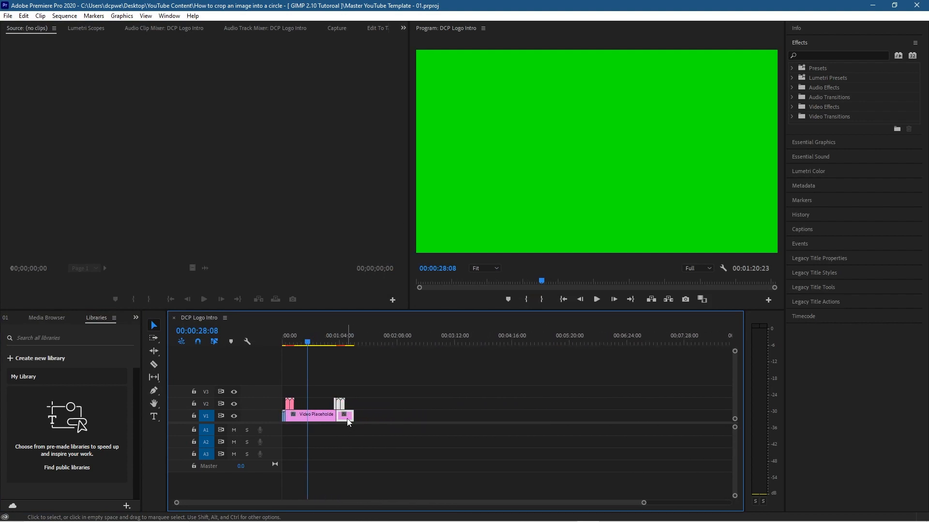
pyautogui.moveTo(347, 419); pyautogui.dragTo(712, 420)
pyautogui.press('-')
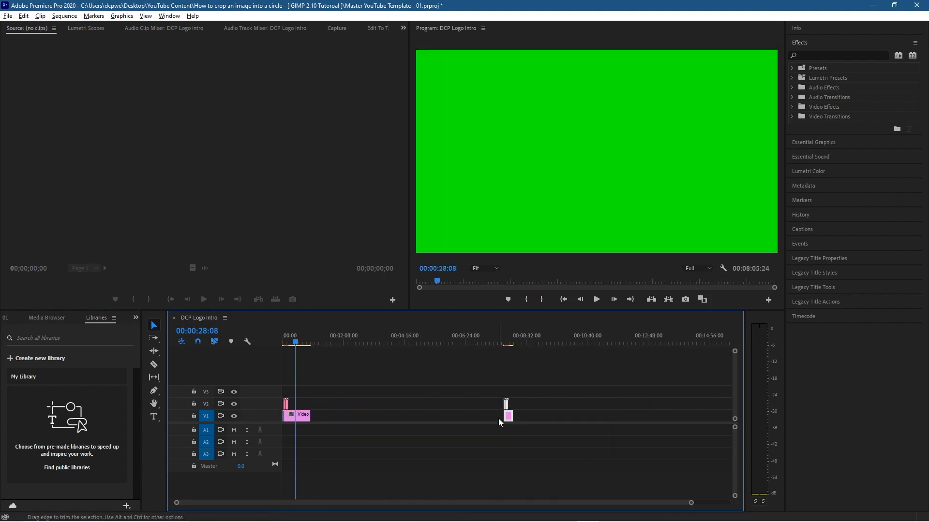
pyautogui.moveTo(509, 417); pyautogui.dragTo(716, 422)
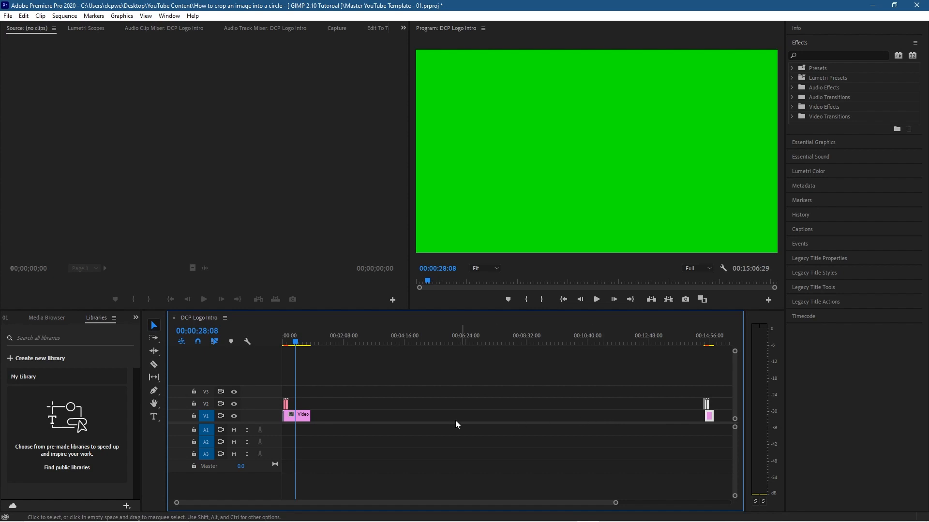
# Add 01.mp4 and 02.mp4 from the 01 folder to tracks V1 and A1, directly after the Video Placeholder clip
pyautogui.hotkey('alt', 'Tab')
pyautogui.press('Tab')
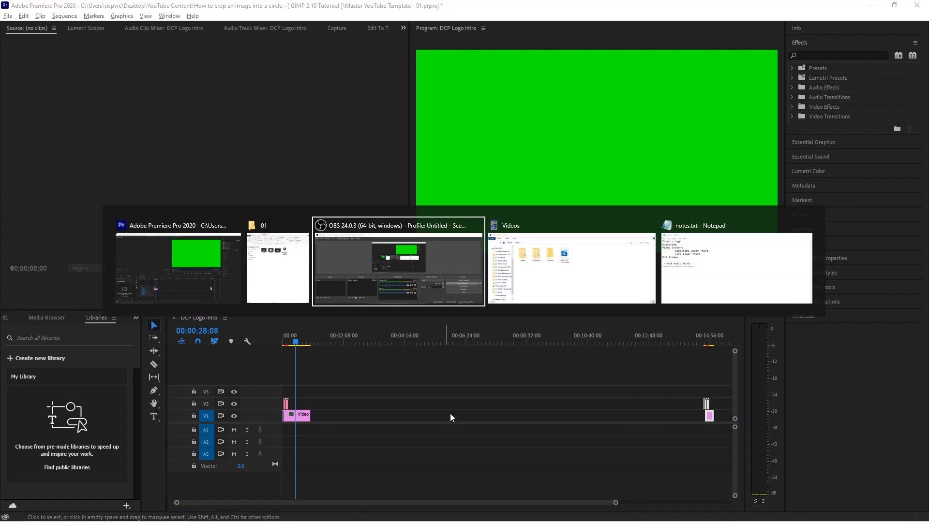
pyautogui.hotkey('alt', 'Tab')
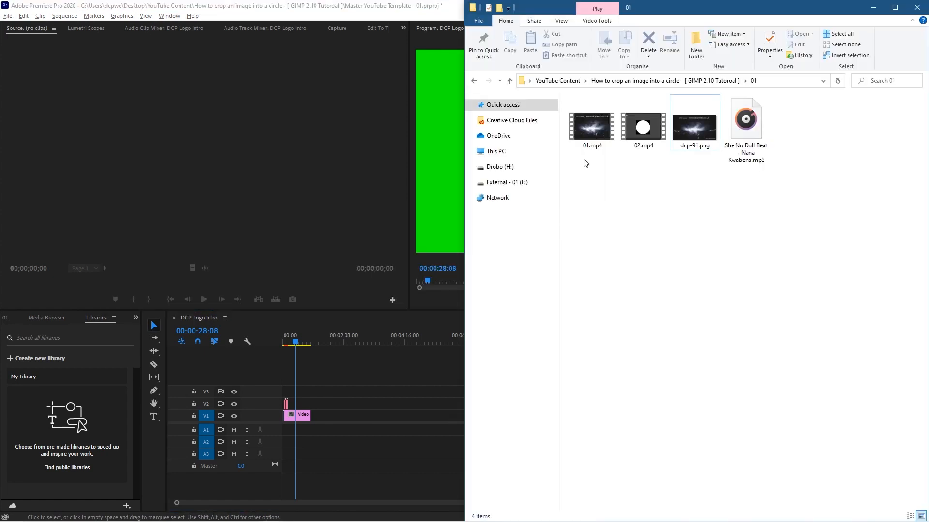
pyautogui.moveTo(650, 162); pyautogui.dragTo(435, 415)
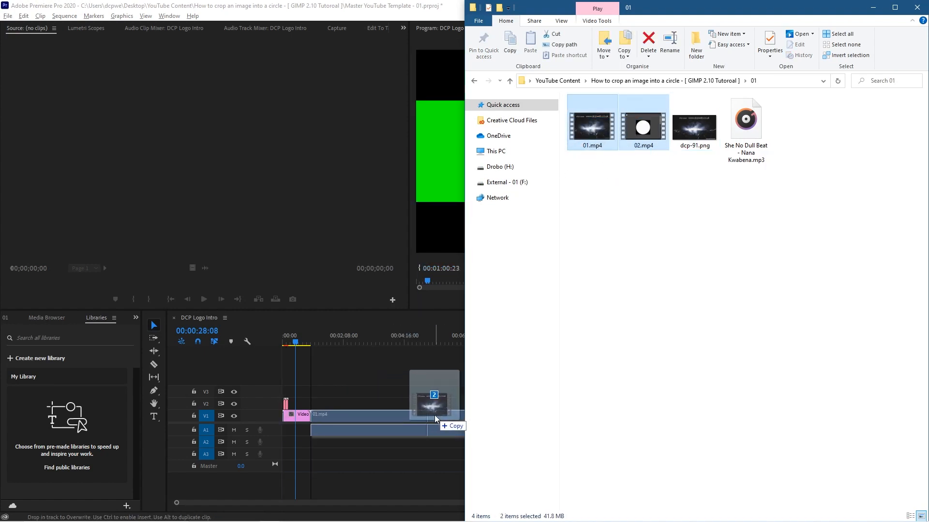
pyautogui.click(369, 460)
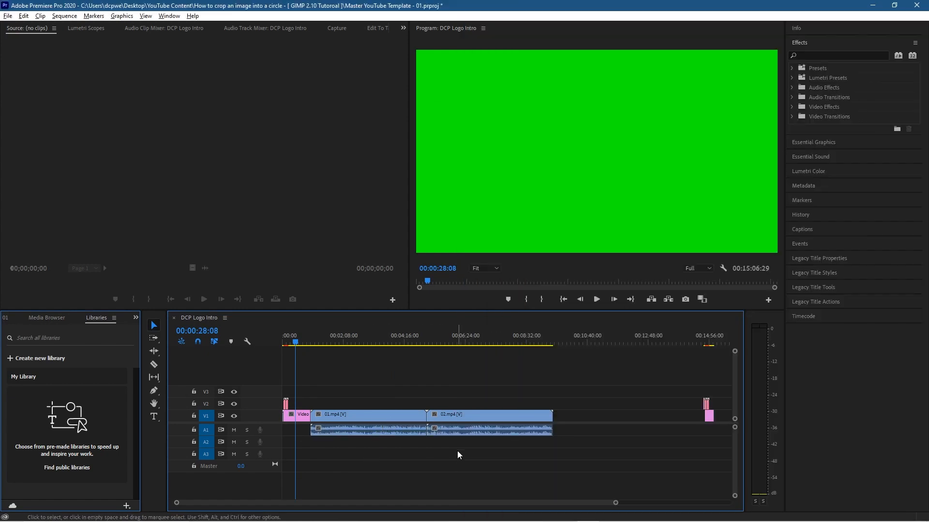
# Adjust the audio gain of the 01.mp4 and 02.mp4 clips by 2 dB
pyautogui.moveTo(457, 452); pyautogui.dragTo(402, 436)
pyautogui.rightClick(397, 415)
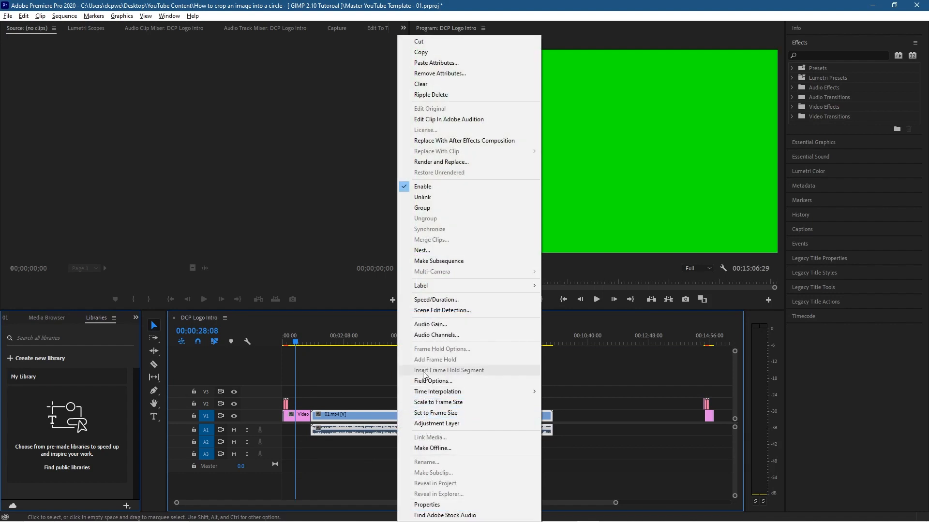
pyautogui.click(434, 324)
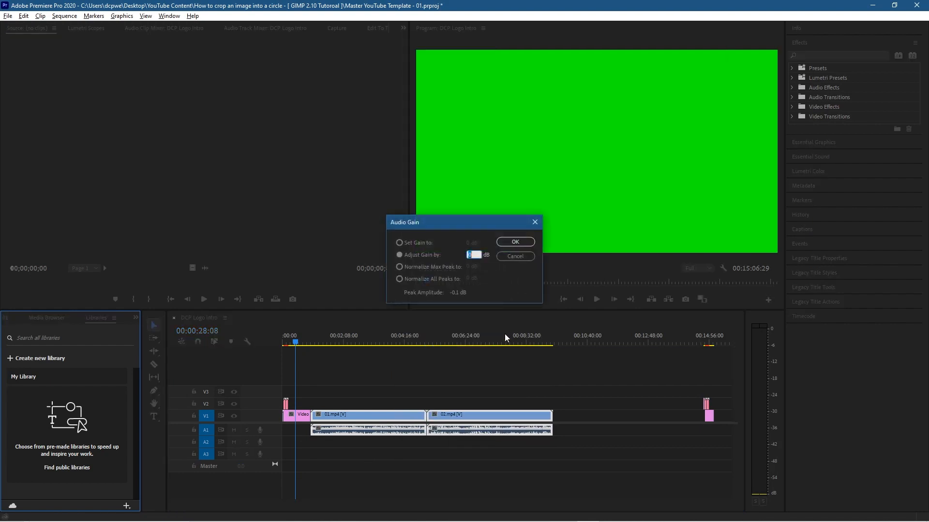
pyautogui.click(410, 257)
pyautogui.click(469, 255)
pyautogui.write('2')
pyautogui.click(510, 243)
# Play the 01.mp4 footage from about 00:03:45 to check its audio level on the meters
pyautogui.click(391, 341)
pyautogui.press('space')
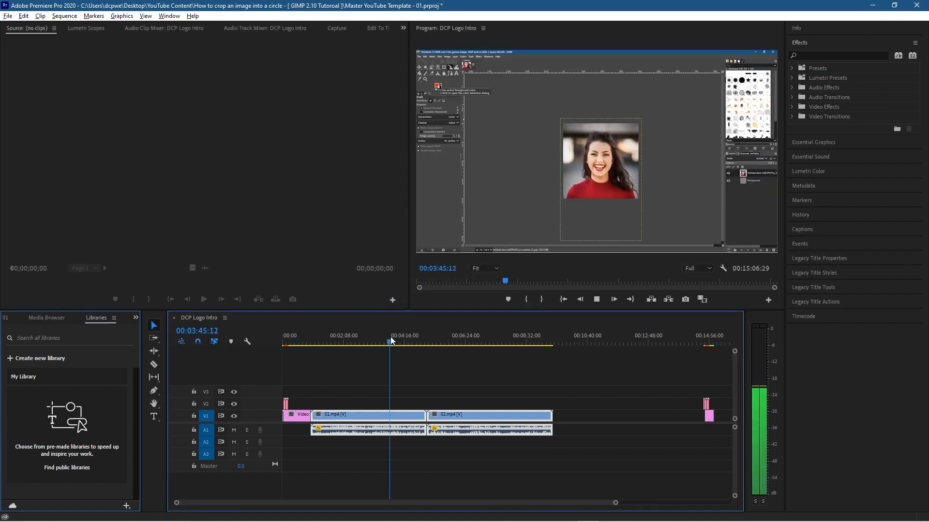
pyautogui.press('space')
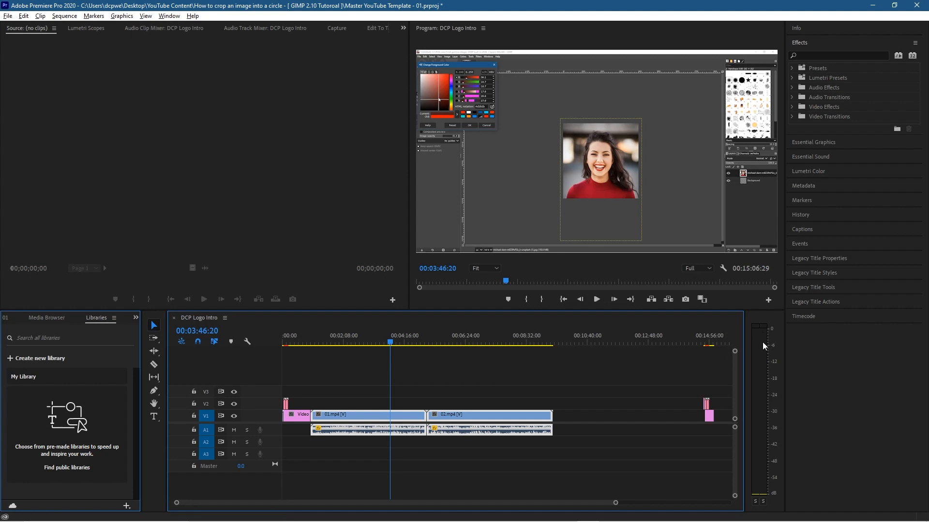
pyautogui.press('space')
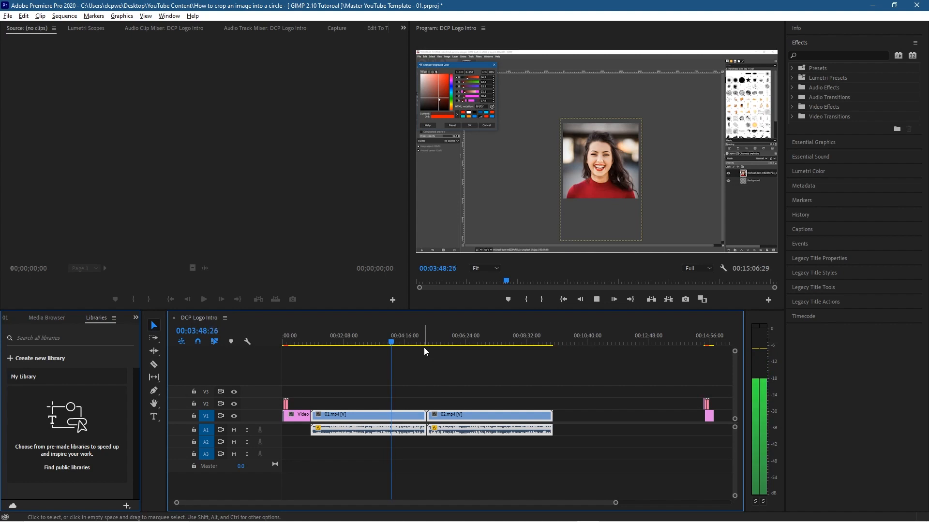
pyautogui.press('space')
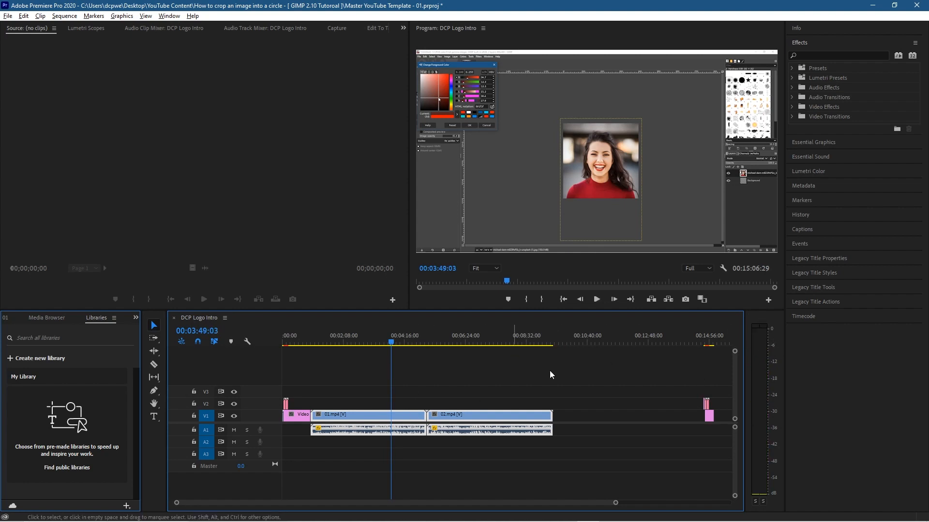
# Delete the Video Placeholder clip in front of 01.mp4 on track V1
pyautogui.click(315, 346)
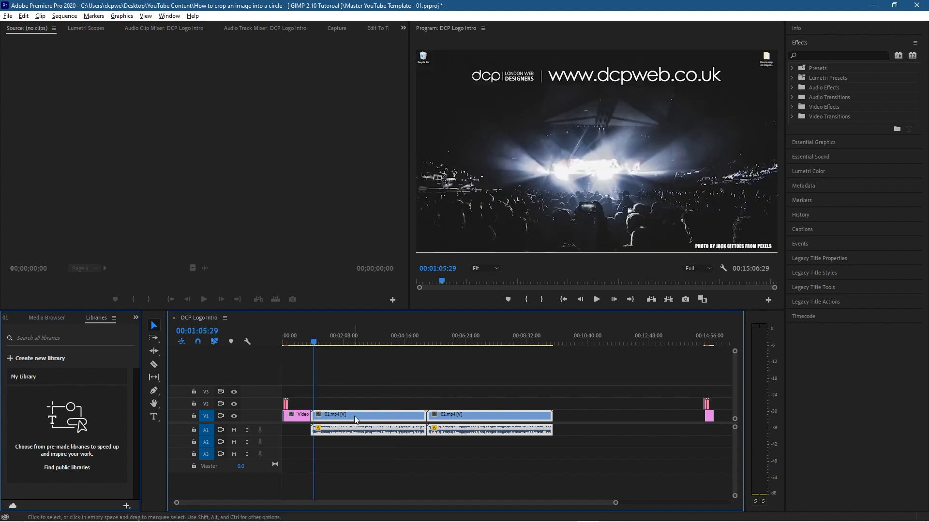
pyautogui.press('=')
pyautogui.press('=')
pyautogui.press('=')
pyautogui.scroll(3, 362, 409)
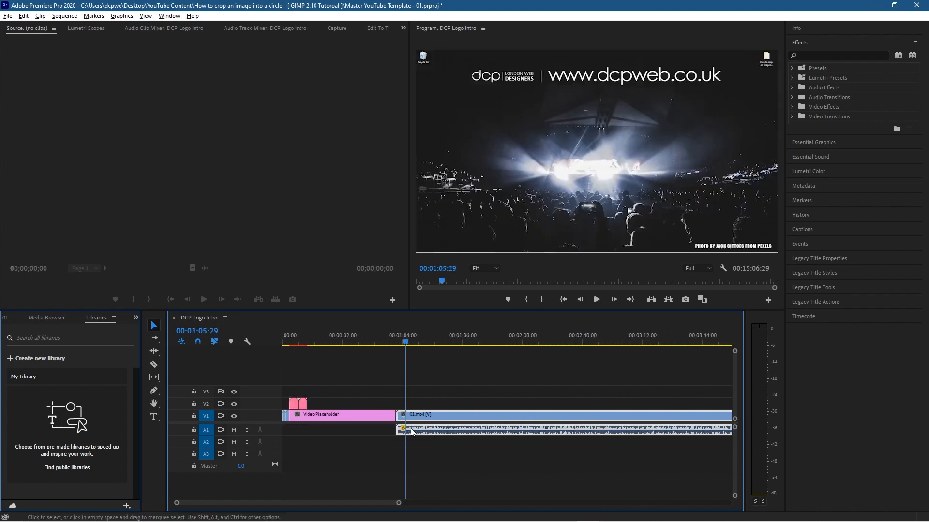
pyautogui.press('alt')
pyautogui.click(335, 412)
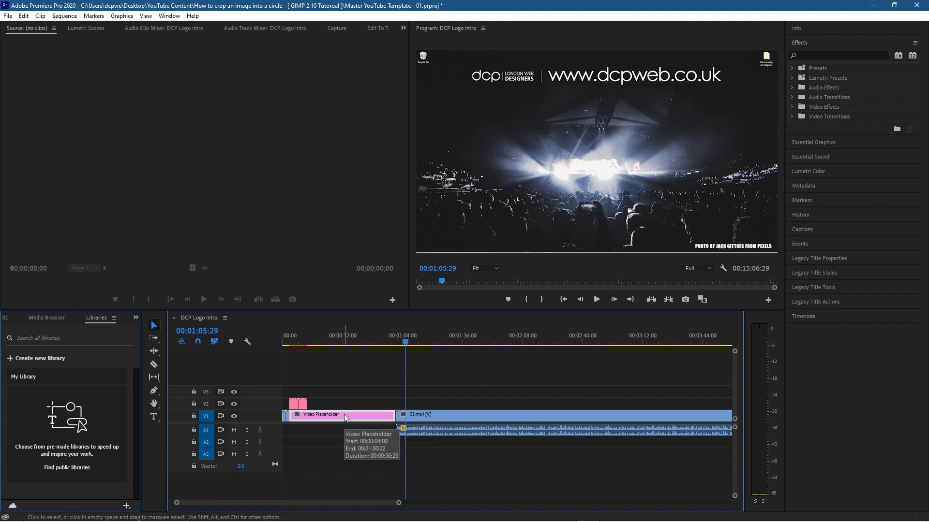
pyautogui.press('Delete')
# Move the 01.mp4 and 02.mp4 clips together to the end of the intro clips on V1, closing the gap
pyautogui.press('-')
pyautogui.press('-')
pyautogui.press('-')
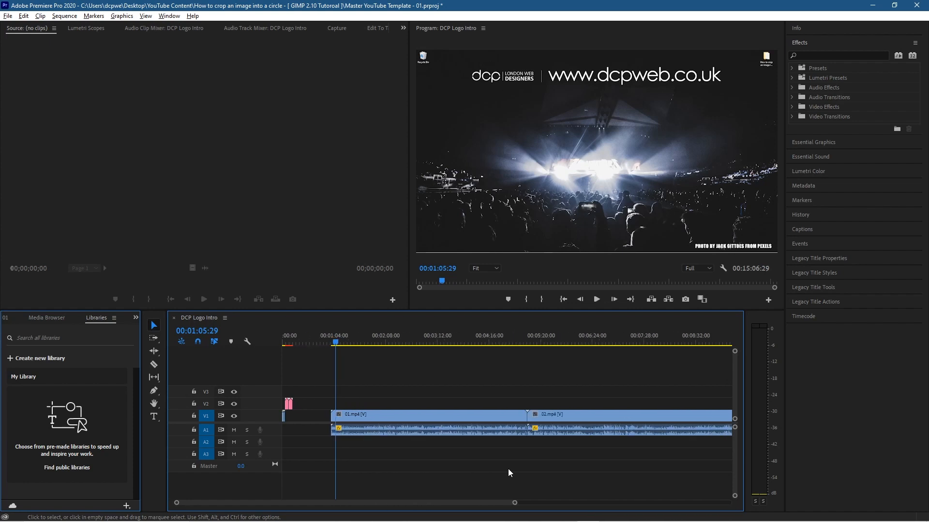
pyautogui.moveTo(512, 465); pyautogui.dragTo(436, 434)
pyautogui.press('=')
pyautogui.press('=')
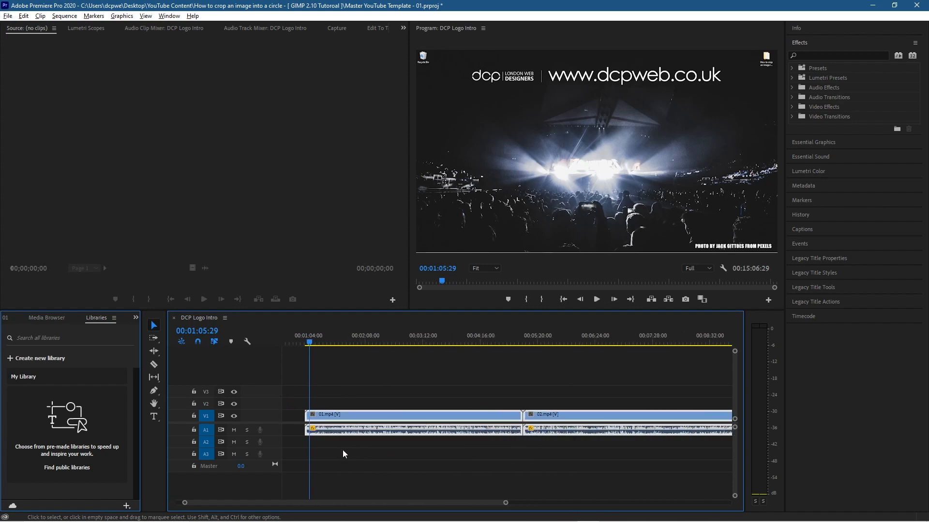
pyautogui.scroll(1, 341, 455)
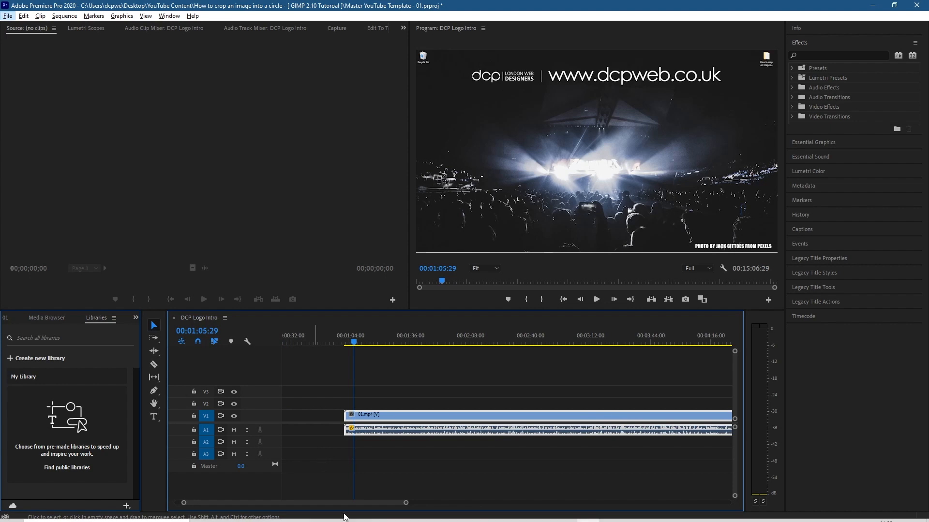
pyautogui.moveTo(344, 500); pyautogui.dragTo(338, 502)
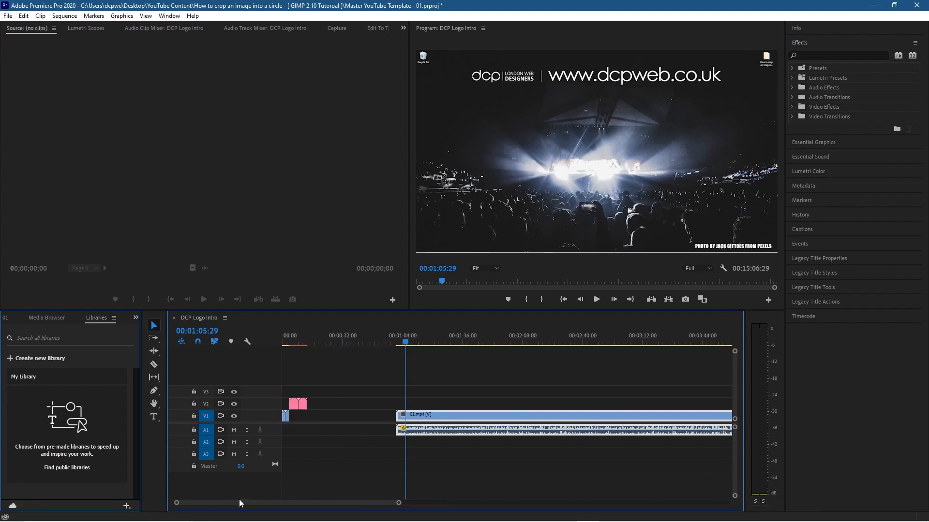
pyautogui.moveTo(411, 417); pyautogui.dragTo(296, 430)
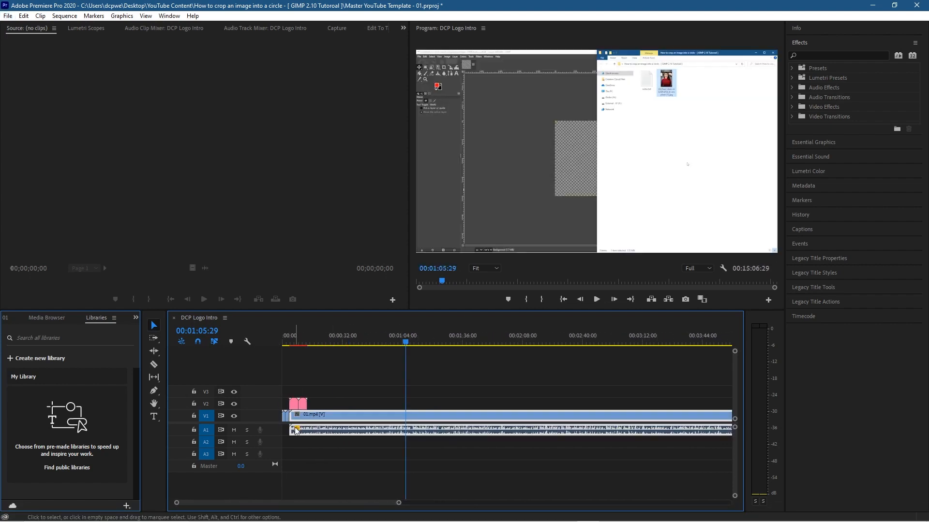
# Place the playhead at 00:00:05:13 and increase the height of the audio tracks to show the waveforms
pyautogui.click(292, 343)
pyautogui.doubleClick(271, 430)
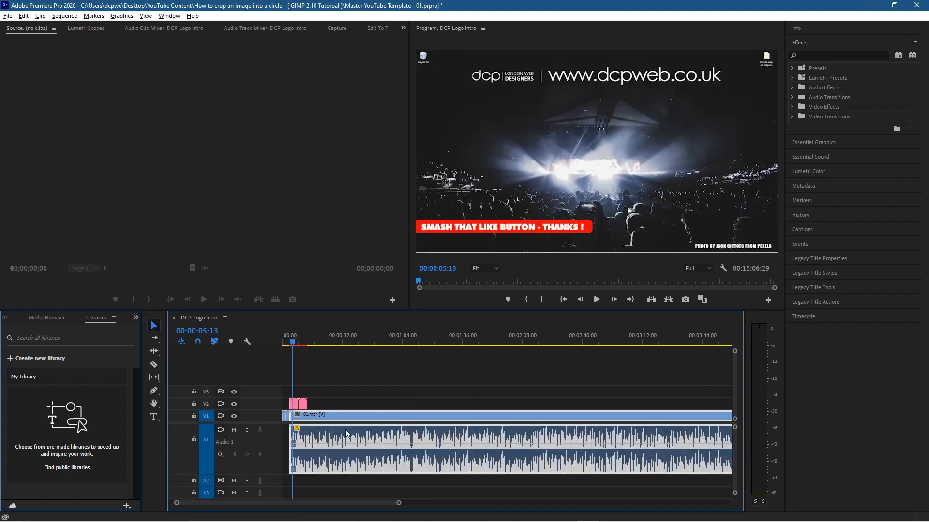
pyautogui.scroll(3, 333, 434)
pyautogui.scroll(-5, 332, 435)
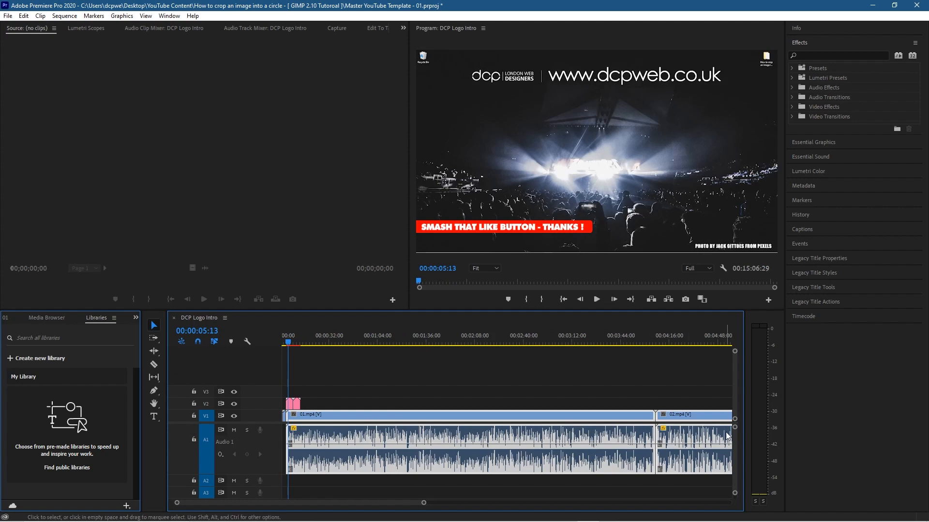
pyautogui.moveTo(735, 428); pyautogui.dragTo(733, 409)
# Split 01.mp4 at 00:00:04:18, just before the speech begins, and delete the silent opening piece
pyautogui.scroll(5, 294, 442)
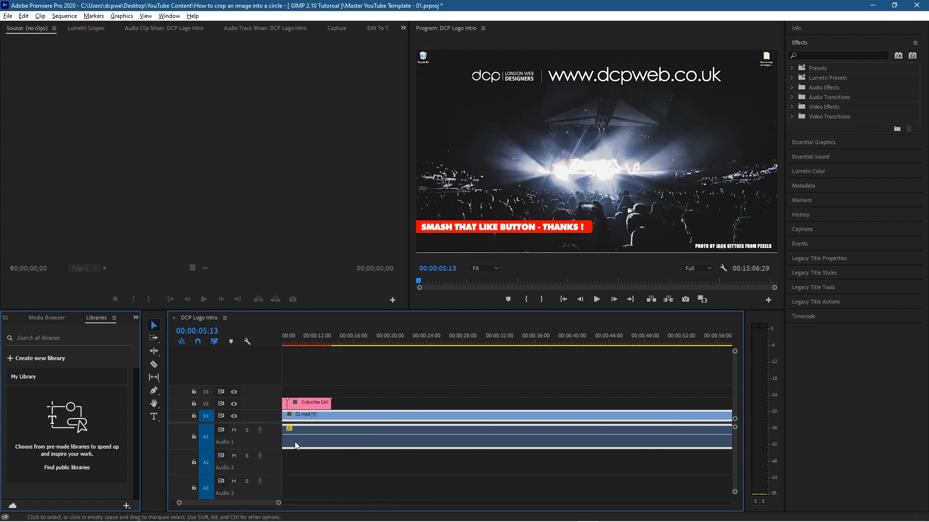
pyautogui.scroll(2, 294, 442)
pyautogui.scroll(6, 353, 432)
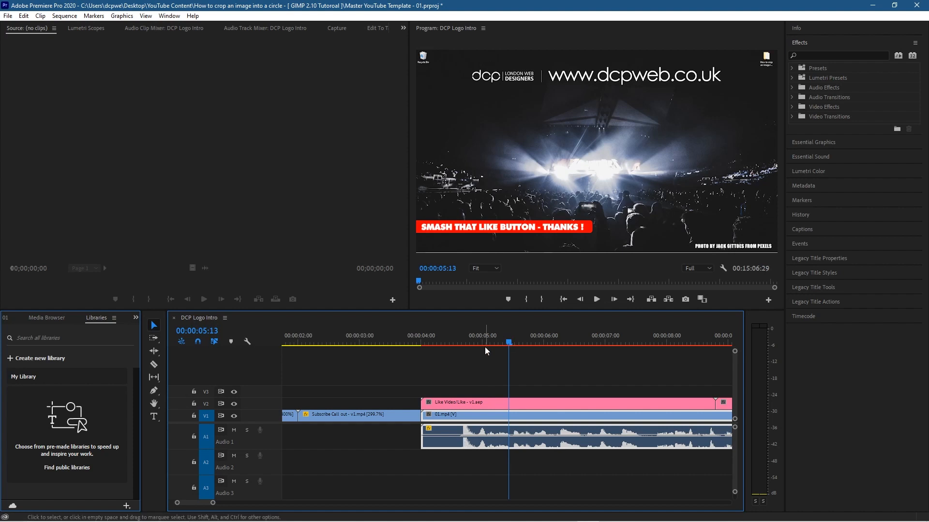
pyautogui.click(443, 342)
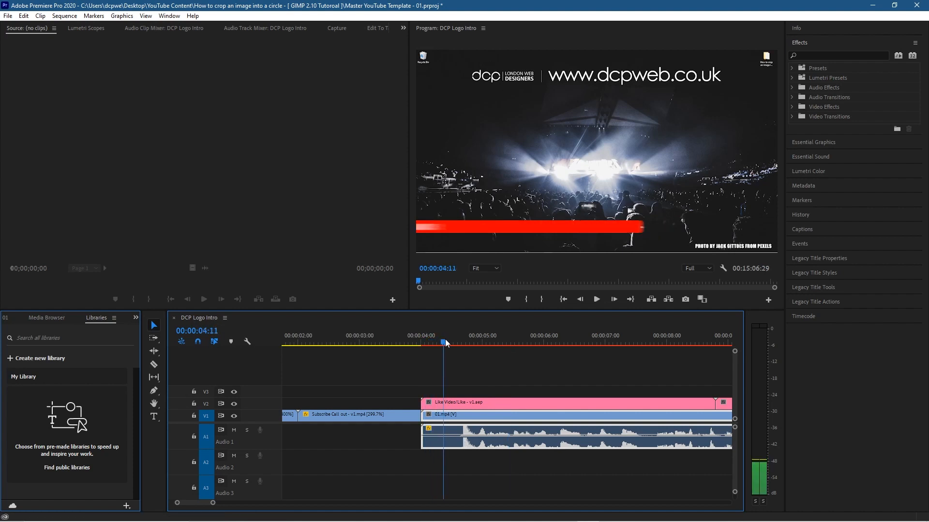
pyautogui.click(456, 347)
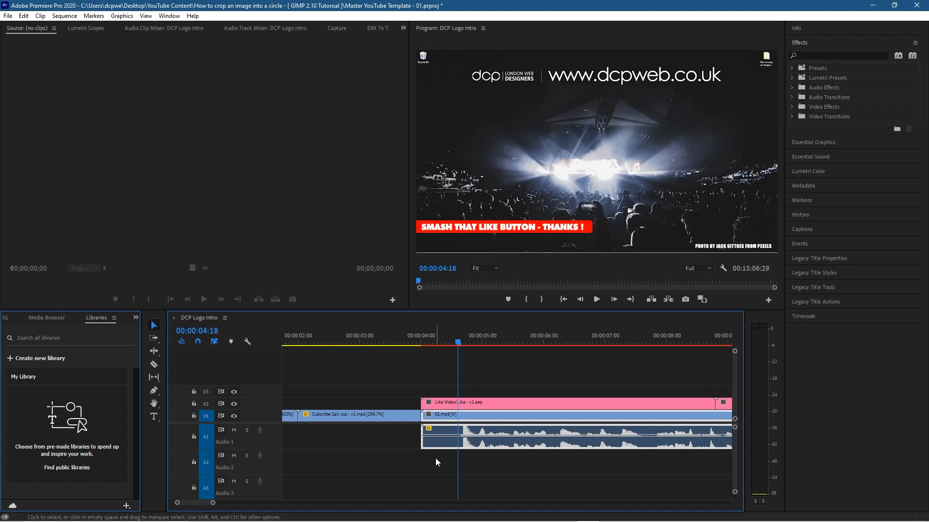
pyautogui.press('c')
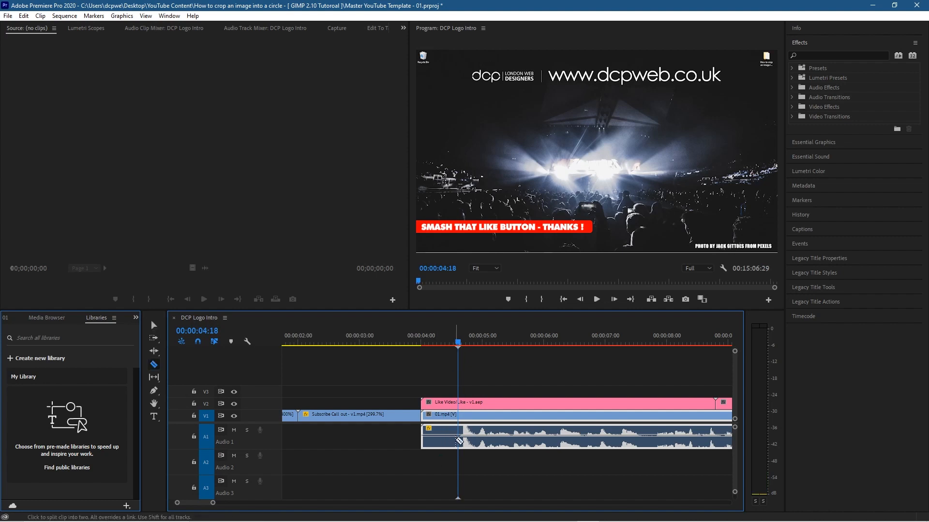
pyautogui.click(458, 440)
pyautogui.press('v')
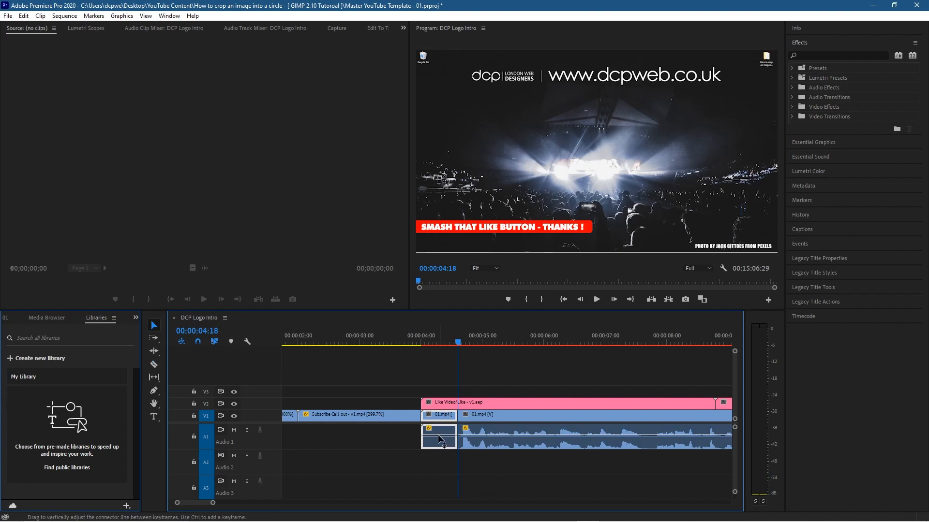
pyautogui.click(388, 446)
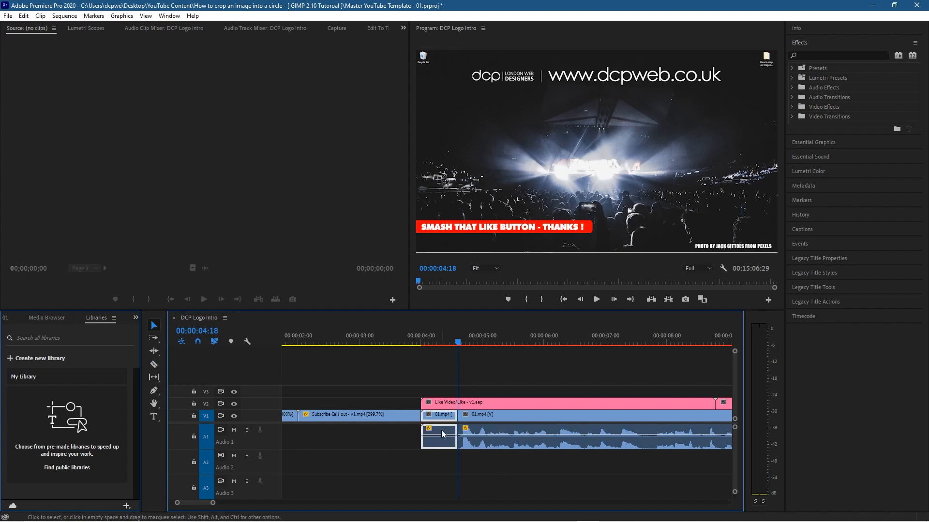
pyautogui.press('Delete')
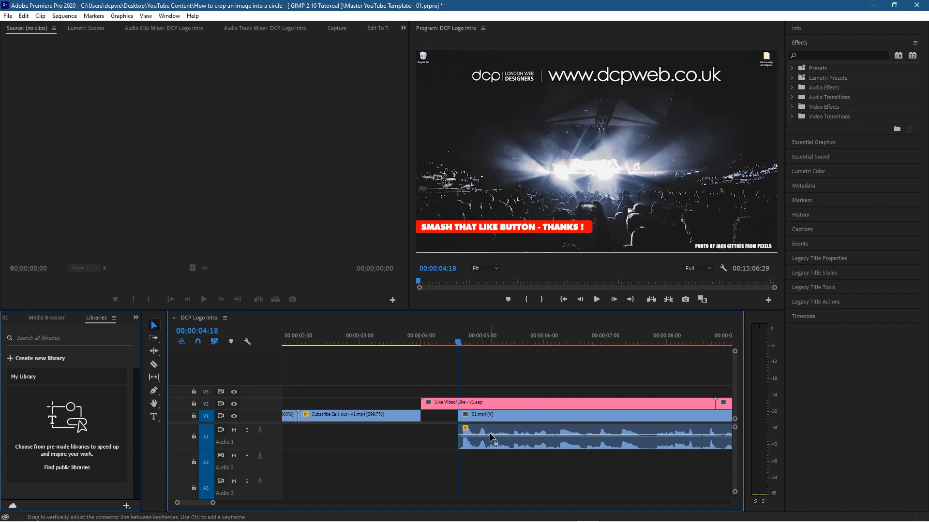
# Move 01.mp4 against the Subscribe clip on V1 to close the gap, and apply a Cross Dissolve to its start
pyautogui.moveTo(489, 416); pyautogui.dragTo(458, 420)
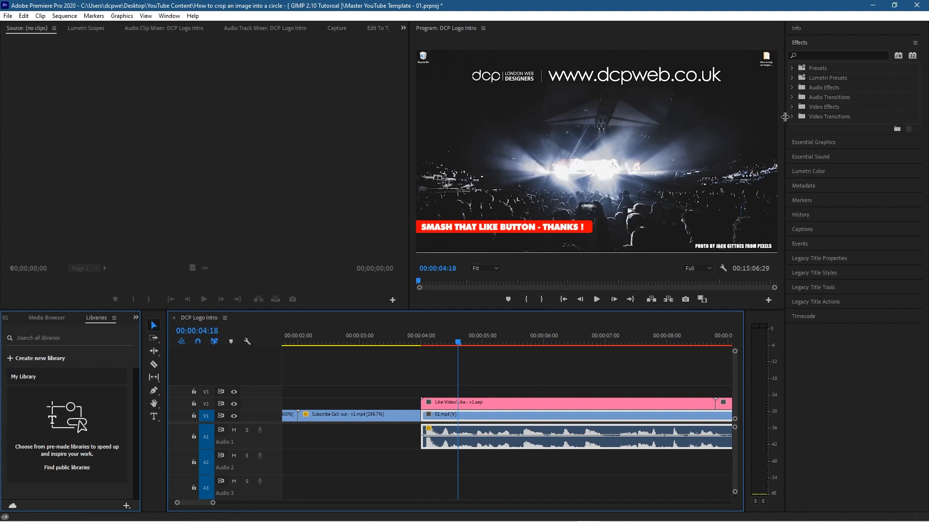
pyautogui.click(792, 116)
pyautogui.click(798, 135)
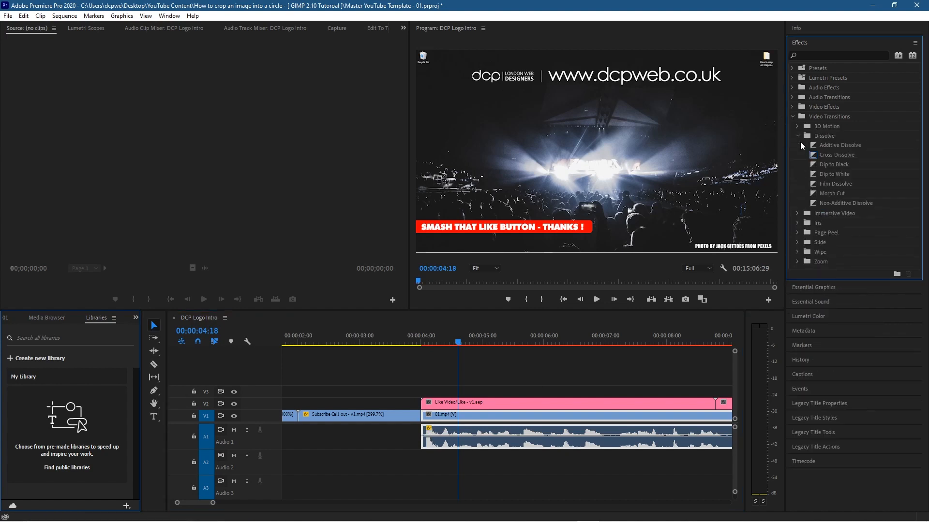
pyautogui.click(828, 154)
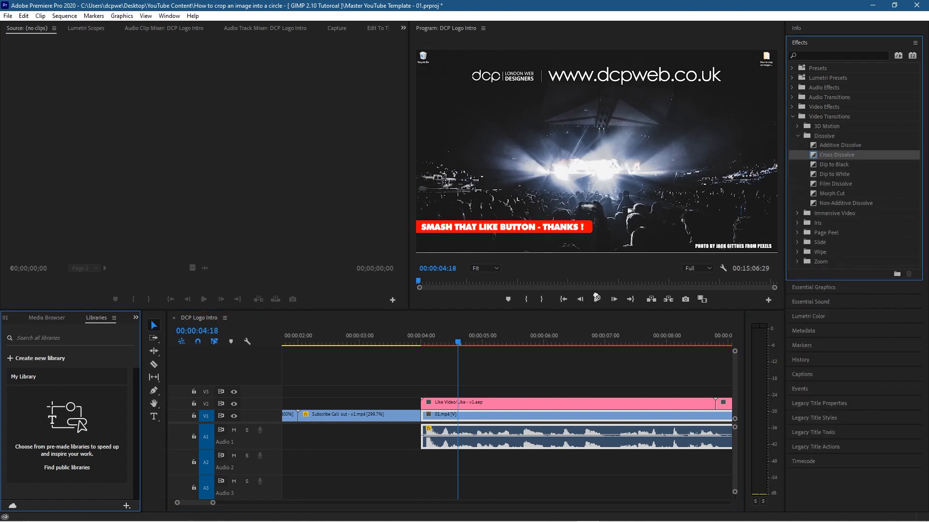
pyautogui.moveTo(597, 297); pyautogui.dragTo(429, 418)
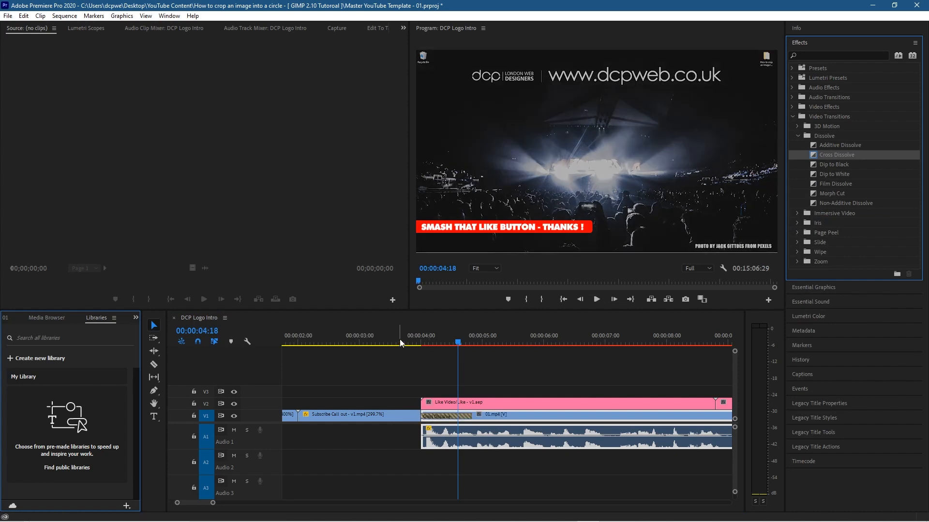
# Play back the transition from the Subscribe clip into 01.mp4 to check the dissolve
pyautogui.click(429, 342)
pyautogui.press('space')
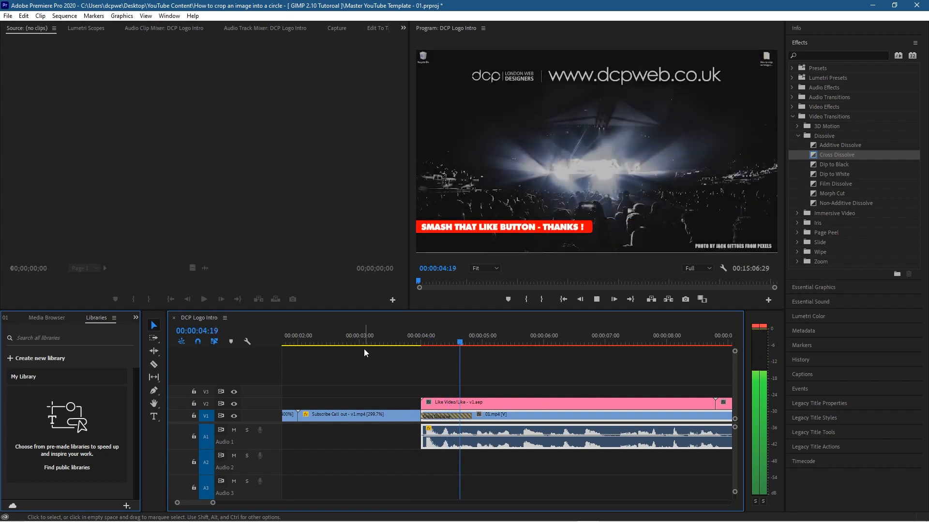
pyautogui.click(318, 343)
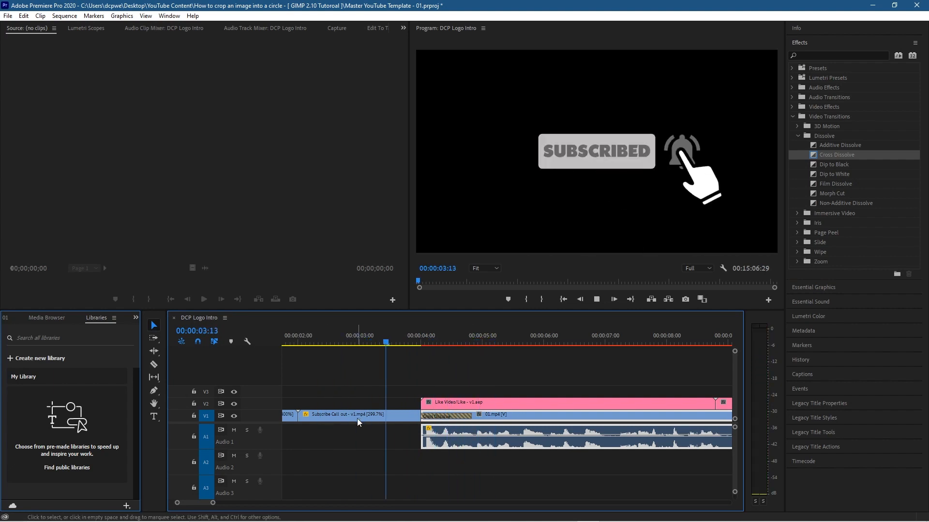
pyautogui.press('space')
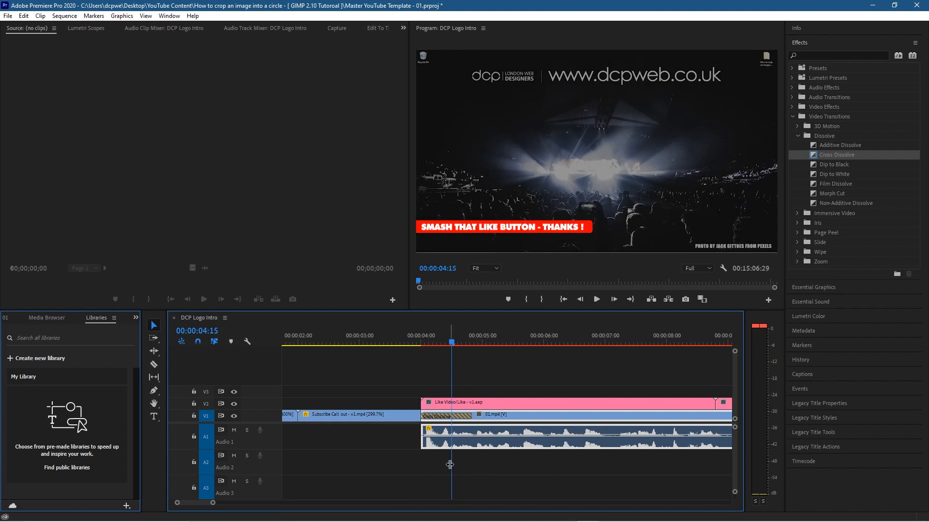
# Split 01.mp4 just after its speech ends, at about 00:04:06:08, and split 02.mp4 just before its speech begins
pyautogui.press('-')
pyautogui.press('-')
pyautogui.press('-')
pyautogui.press('-')
pyautogui.press('-')
pyautogui.scroll(-10, 600, 460)
pyautogui.scroll(-10, 599, 467)
pyautogui.press('-')
pyautogui.press('-')
pyautogui.scroll(-5, 598, 465)
pyautogui.press('-')
pyautogui.scroll(-2, 598, 466)
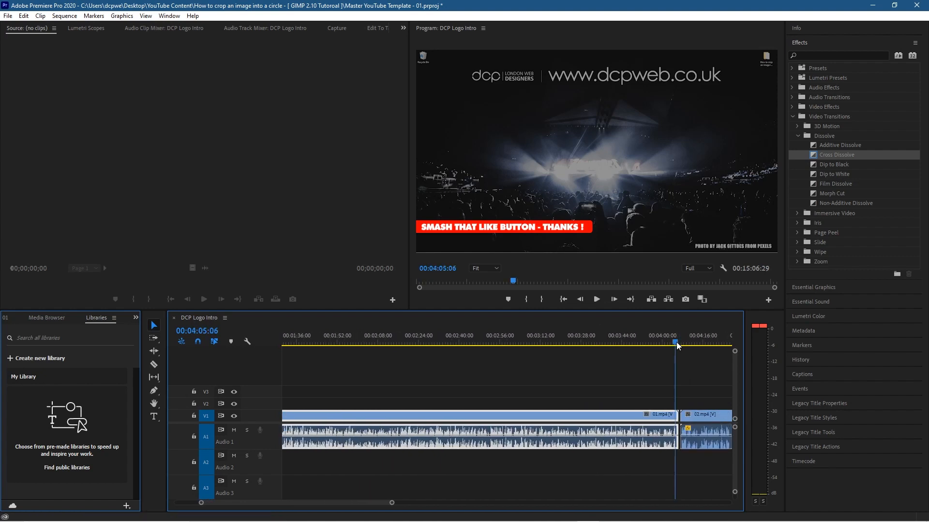
pyautogui.click(677, 347)
pyautogui.press('=')
pyautogui.press('=')
pyautogui.press('=')
pyautogui.press('=')
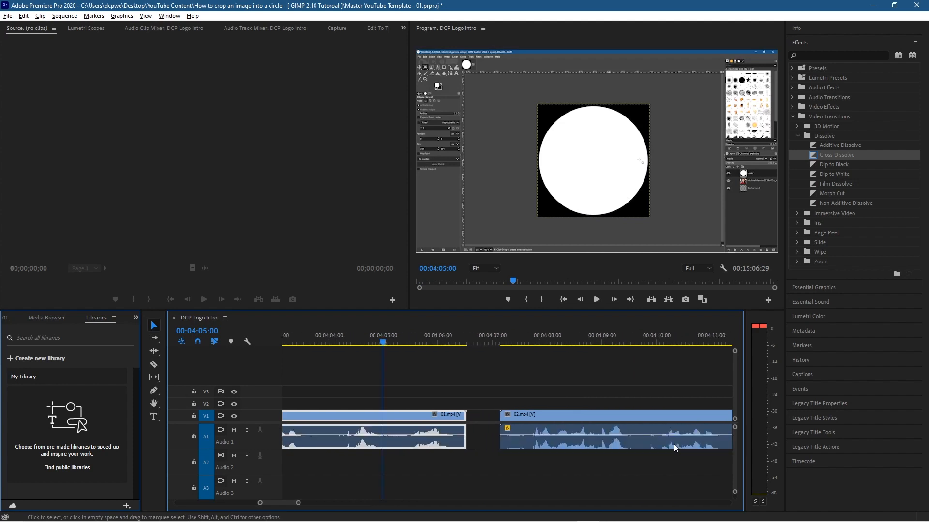
pyautogui.scroll(3, 462, 453)
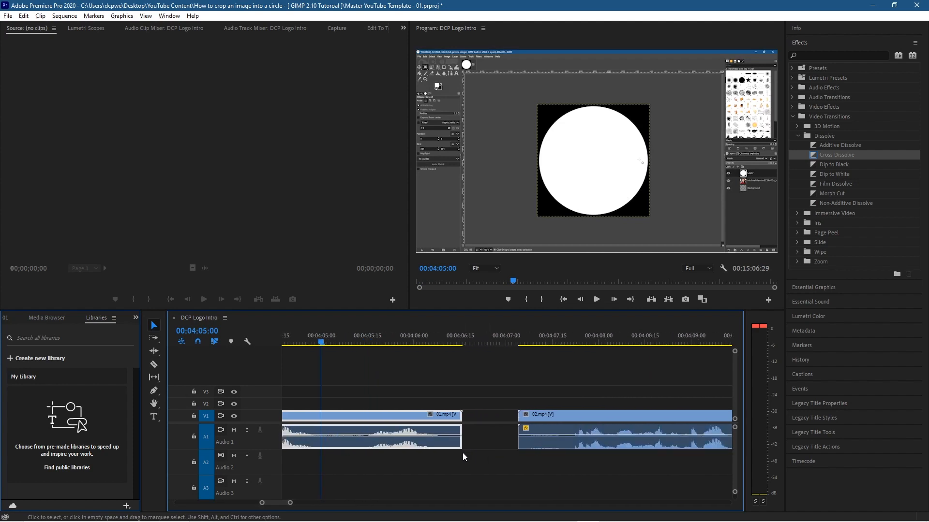
pyautogui.press('c')
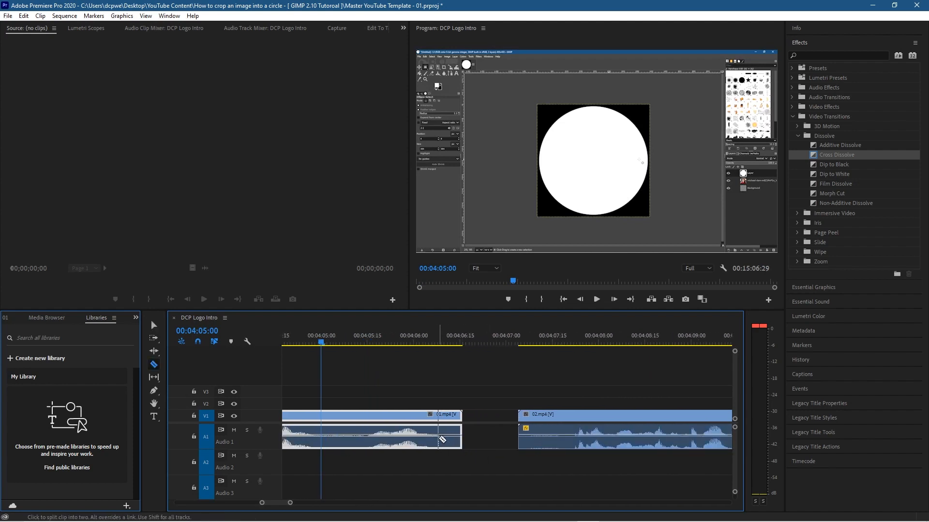
pyautogui.click(439, 438)
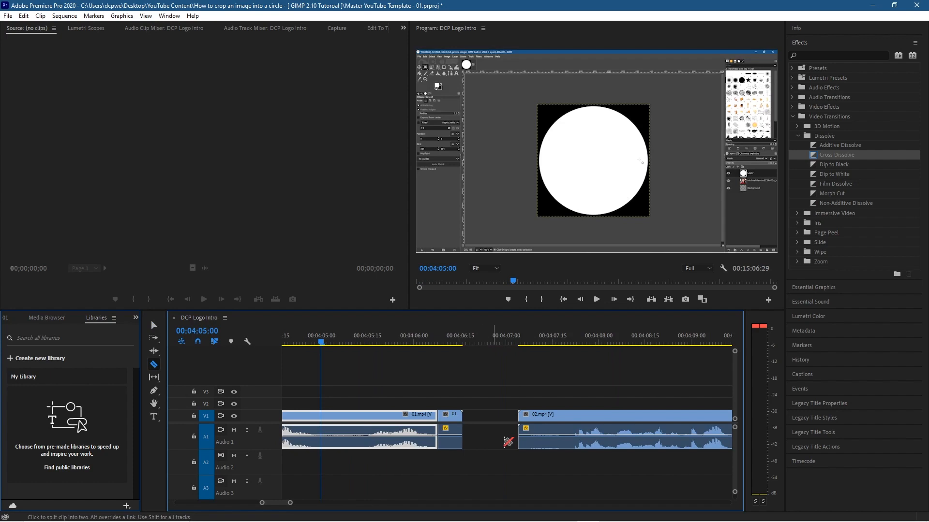
pyautogui.click(571, 443)
pyautogui.press('v')
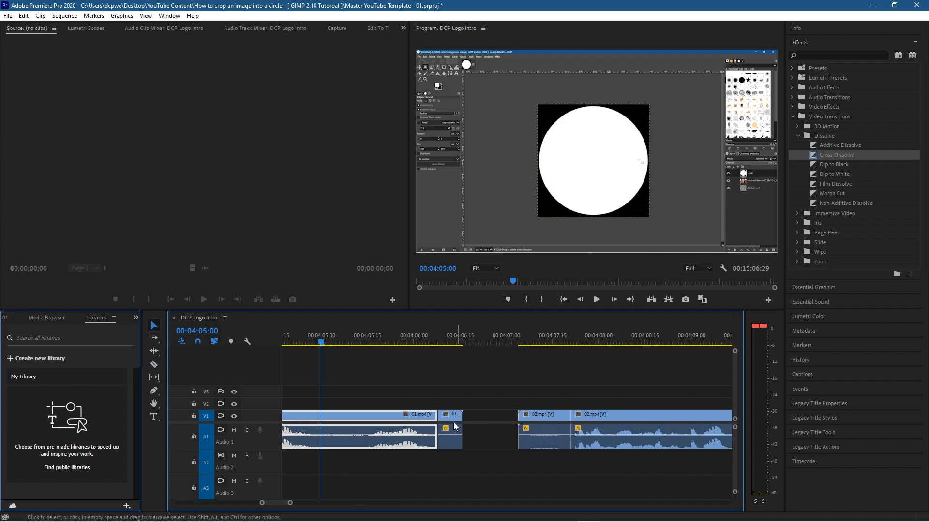
# Delete the silent end piece of 01.mp4 and opening piece of 02.mp4, and move 02.mp4 against 01.mp4
pyautogui.click(455, 438)
pyautogui.press('Delete')
pyautogui.click(542, 438)
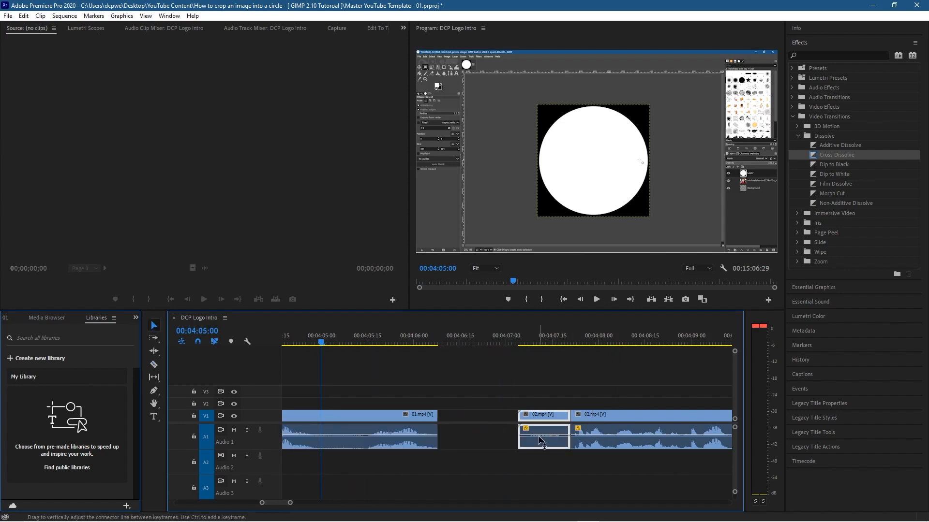
pyautogui.press('Delete')
pyautogui.moveTo(584, 417); pyautogui.dragTo(451, 417)
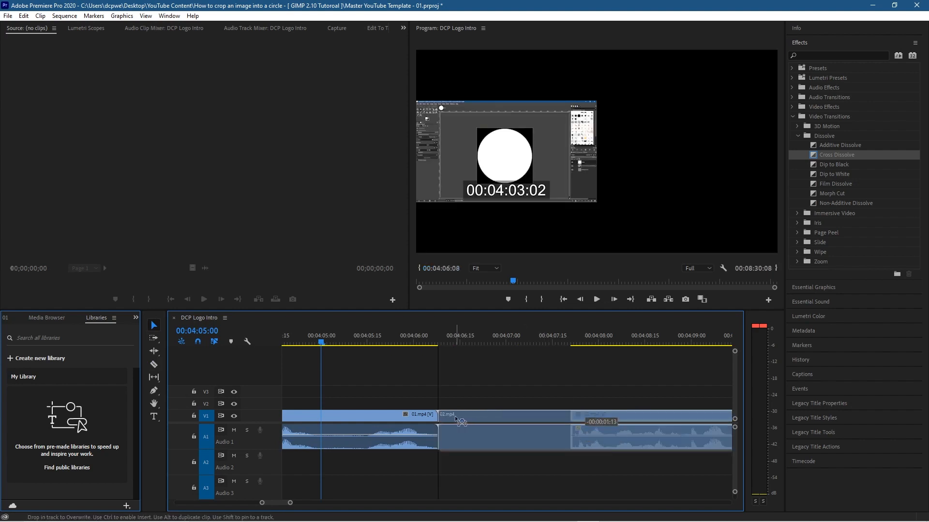
# Play back the join between 01.mp4 and 02.mp4 from 00:04:05:15
pyautogui.click(367, 341)
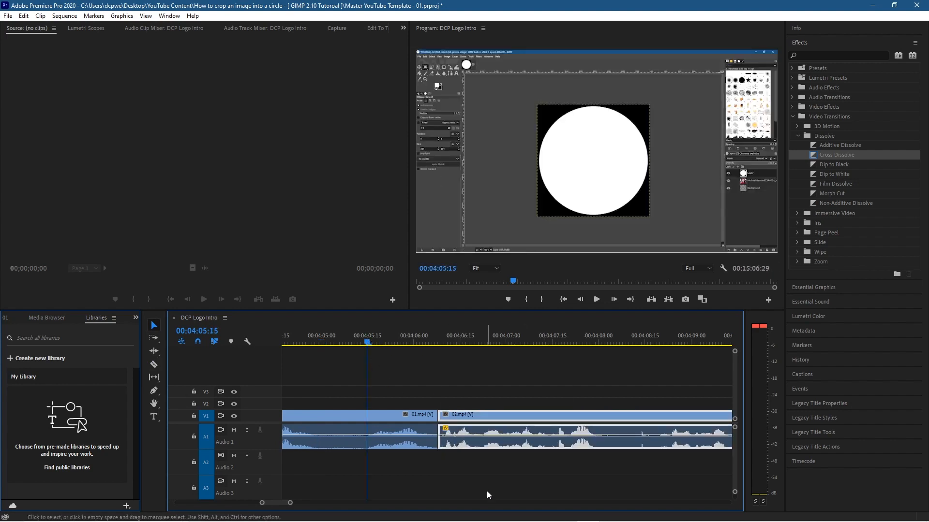
pyautogui.press('space')
pyautogui.press('space')
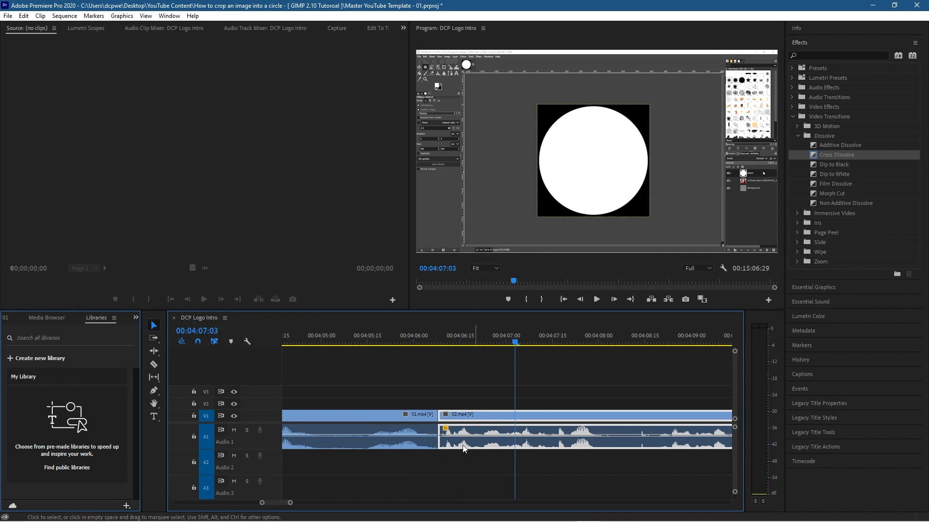
# Move the End Screen clip and its V2 overlays together to shortly after the end of 02.mp4
pyautogui.scroll(-3, 431, 434)
pyautogui.scroll(-10, 456, 425)
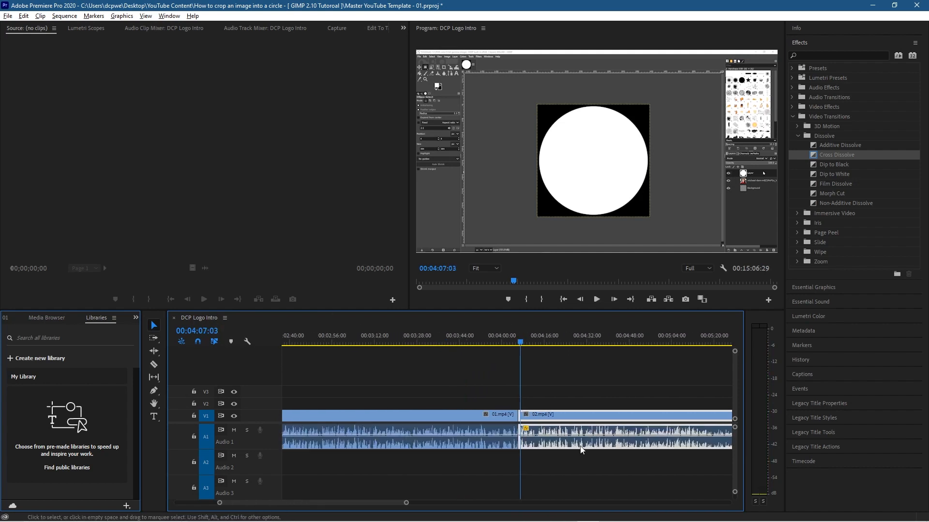
pyautogui.moveTo(659, 417); pyautogui.dragTo(511, 418)
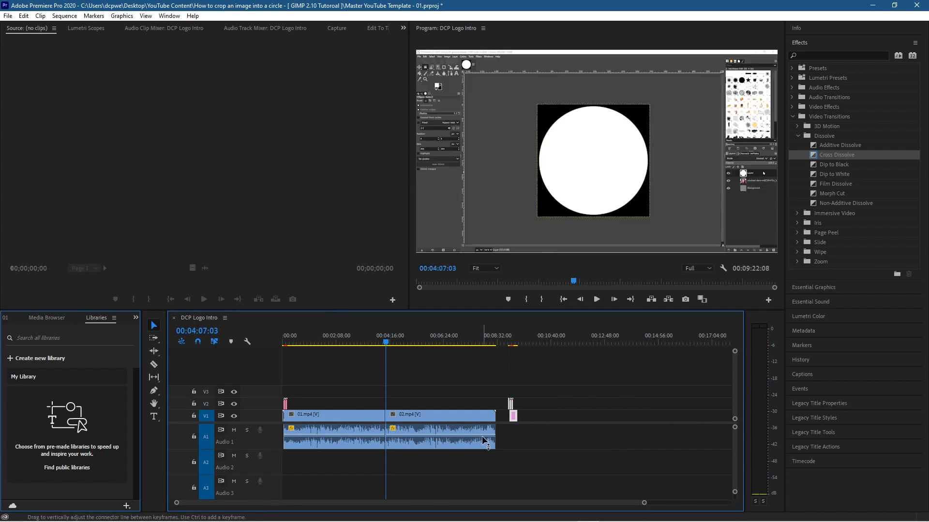
# Split 02.mp4 just after its last speech, at about 00:08:27:14, and delete the silent end piece
pyautogui.click(493, 340)
pyautogui.scroll(10, 504, 433)
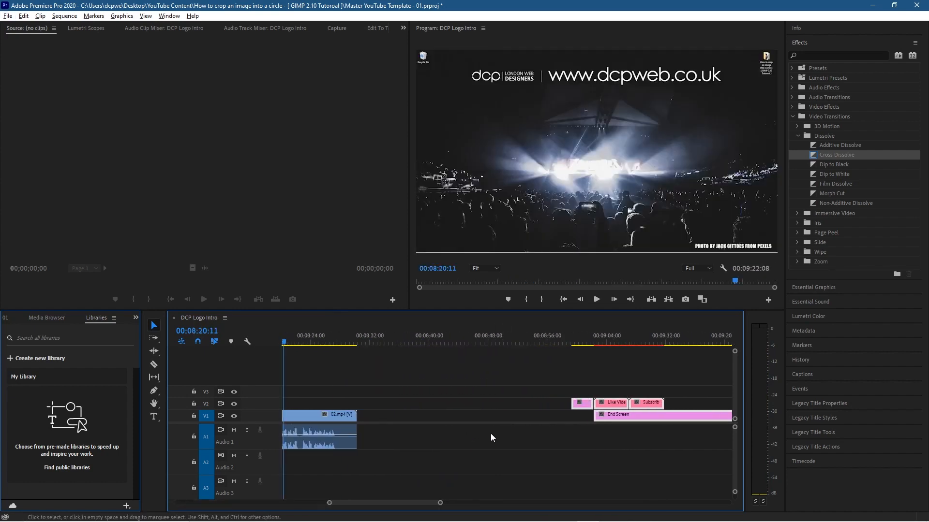
pyautogui.scroll(3, 495, 456)
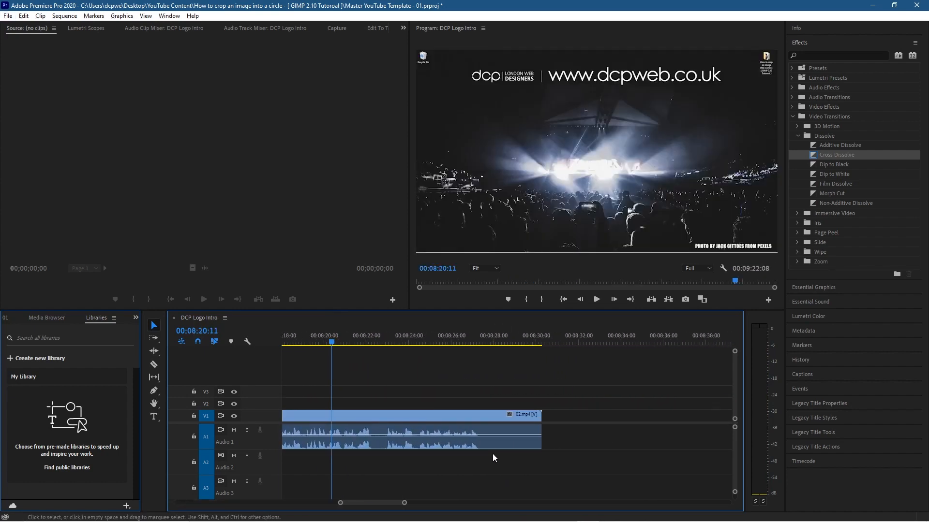
pyautogui.press('c')
pyautogui.click(482, 443)
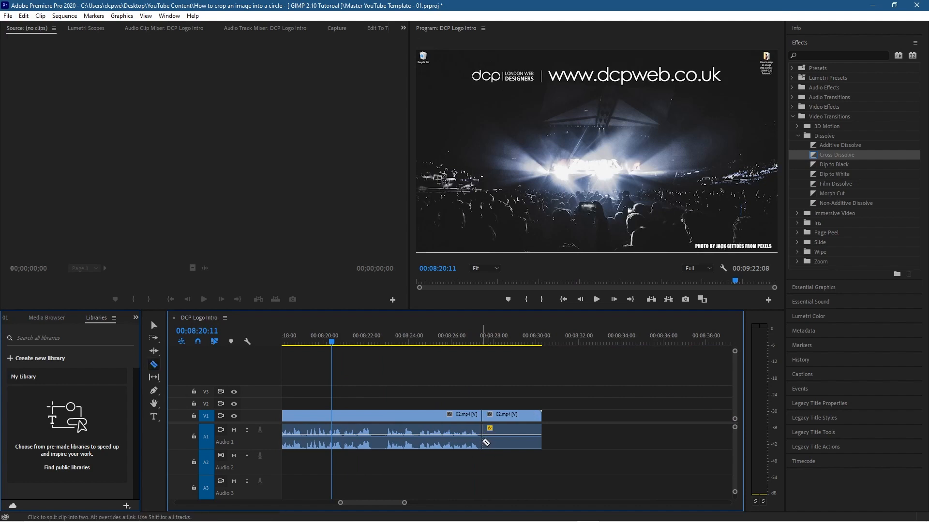
pyautogui.press('v')
pyautogui.click(513, 428)
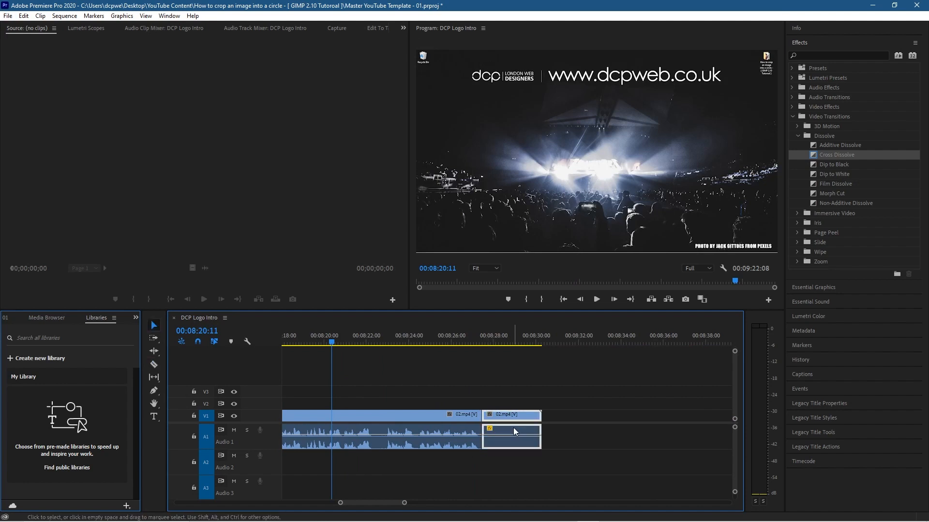
pyautogui.press('Delete')
# Move the End Screen clip and its V2 overlays together so the End Screen starts directly at the end of 02.mp4
pyautogui.scroll(-5, 513, 428)
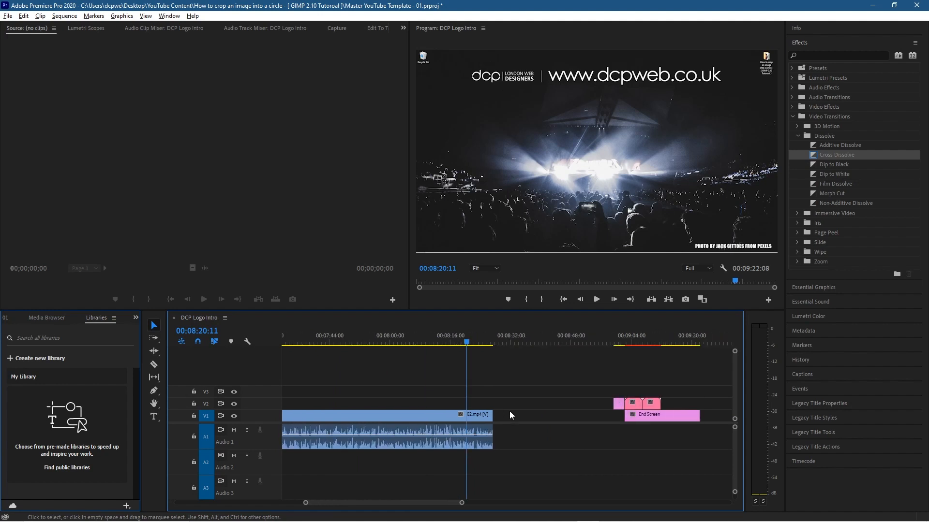
pyautogui.moveTo(634, 419); pyautogui.dragTo(513, 415)
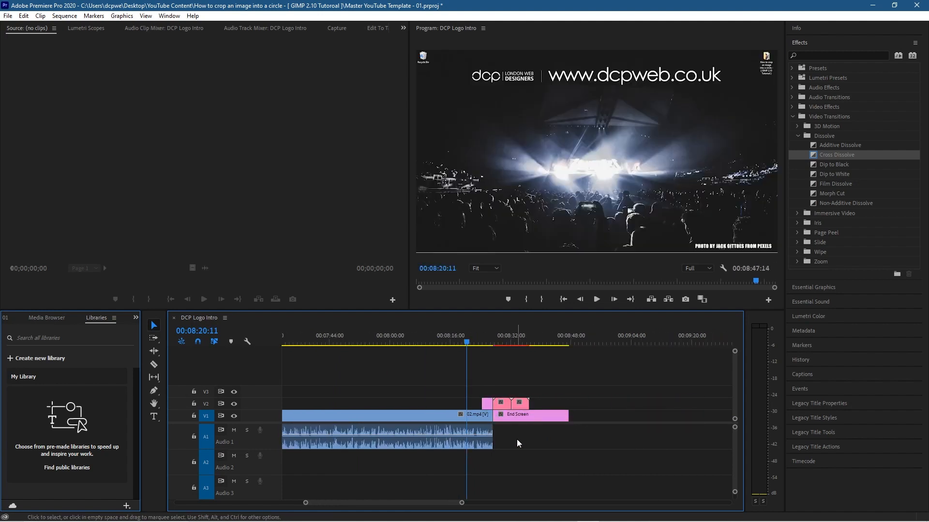
pyautogui.click(522, 415)
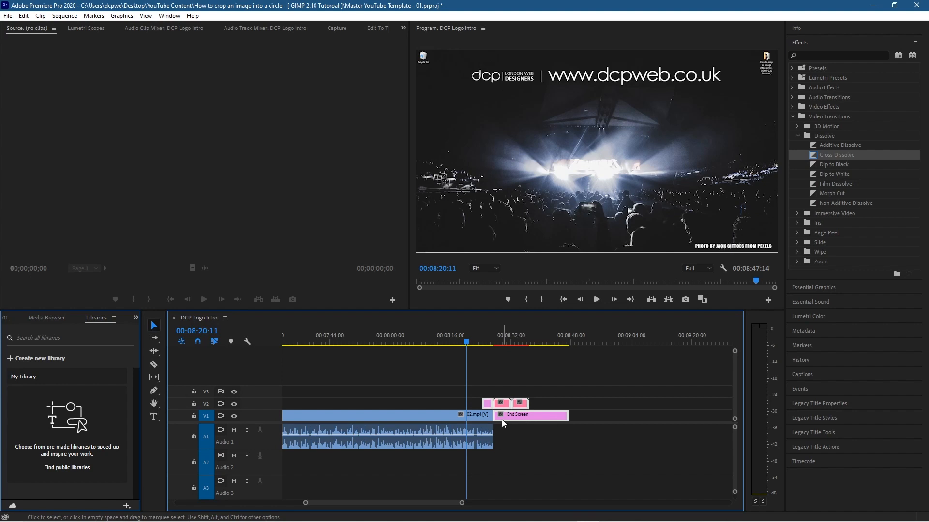
pyautogui.moveTo(475, 348)
pyautogui.mouseDown()
pyautogui.moveTo(449, 344)
pyautogui.moveTo(458, 344)
pyautogui.mouseUp()
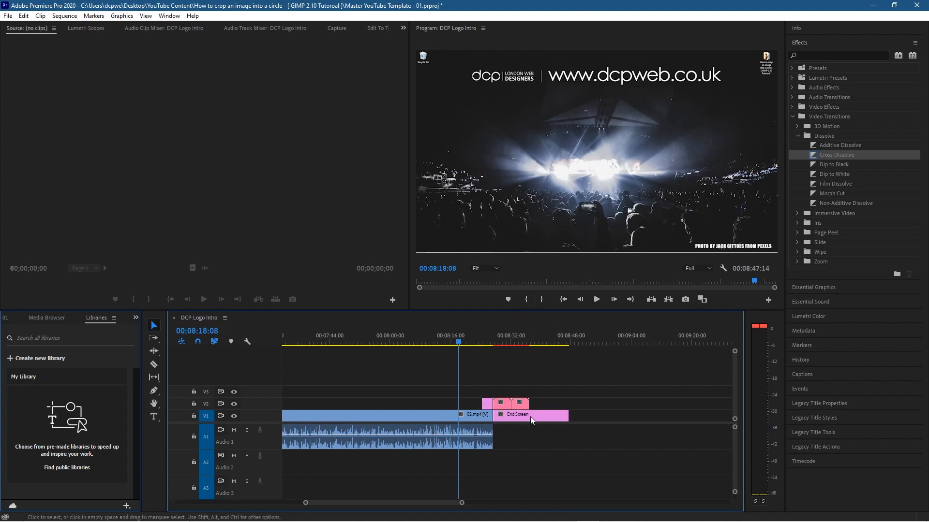
pyautogui.moveTo(544, 416)
pyautogui.mouseDown()
pyautogui.moveTo(632, 416)
pyautogui.moveTo(538, 413)
pyautogui.mouseUp()
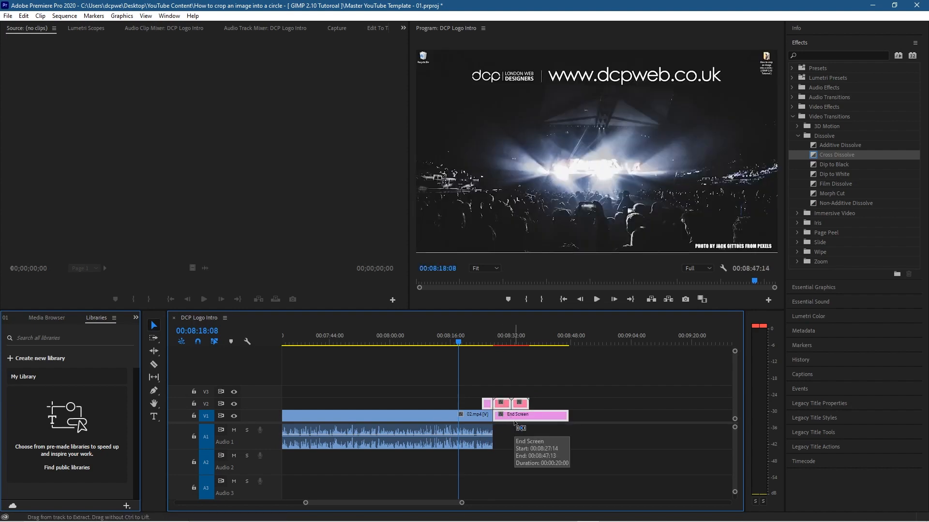
# Select only the End Screen clip on V1, place the playhead at 00:08:36:22 and delete the clip
pyautogui.click(590, 434)
pyautogui.click(548, 417)
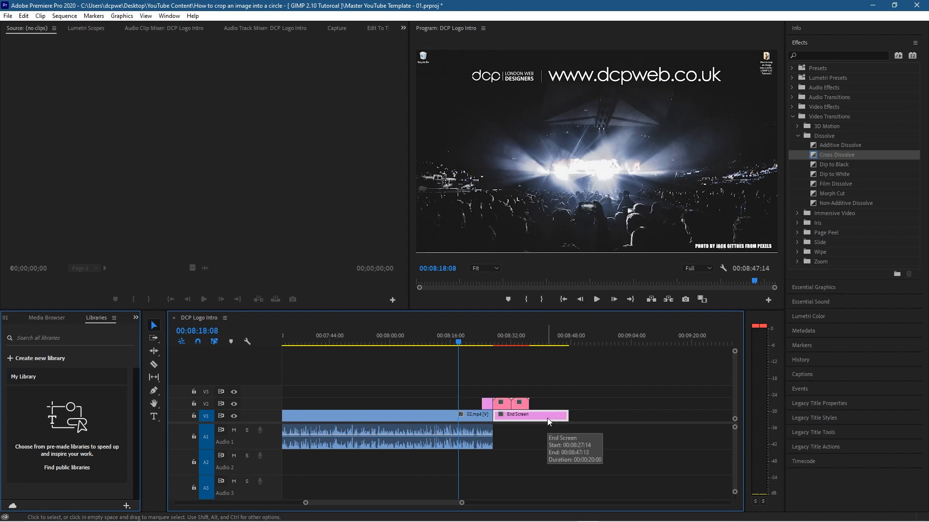
pyautogui.click(527, 345)
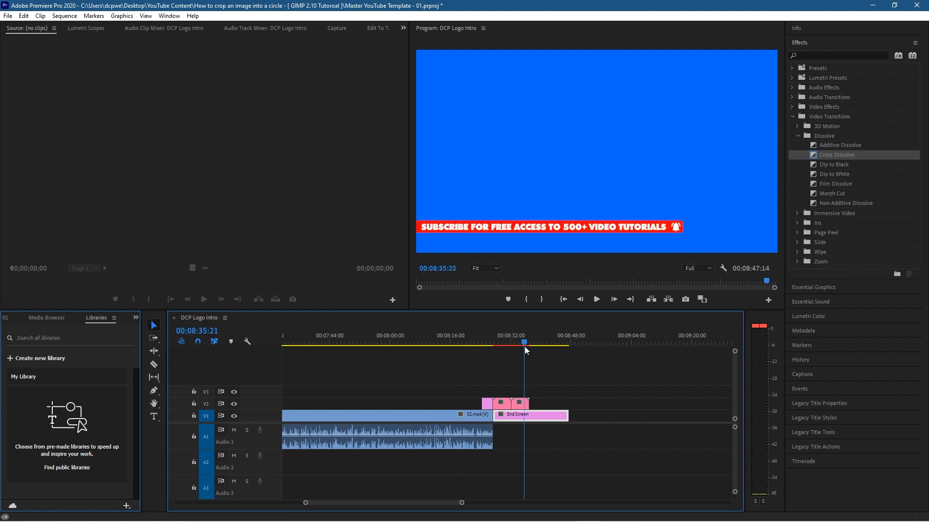
pyautogui.press('Delete')
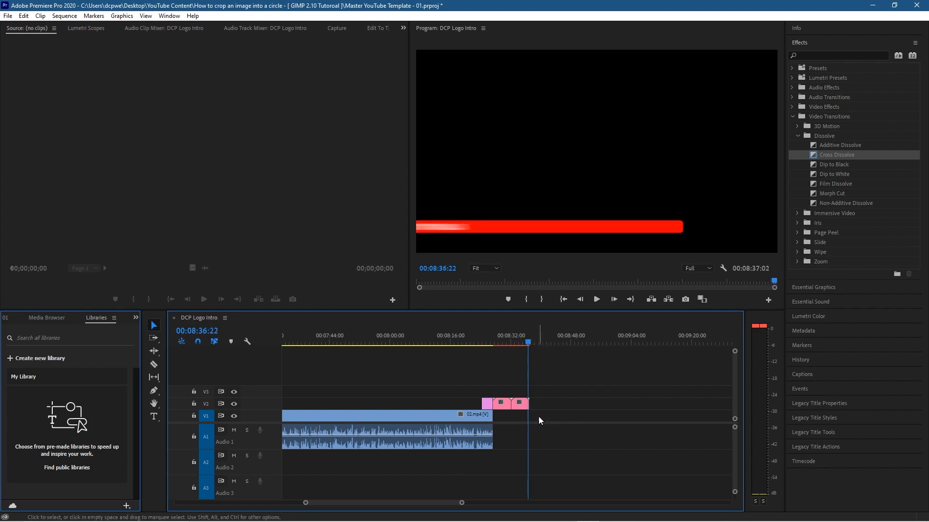
# Switch to File Explorer and add dcp-91.png from folder 01 to V1 directly after 02.mp4
pyautogui.hotkey('alt', 'Tab')
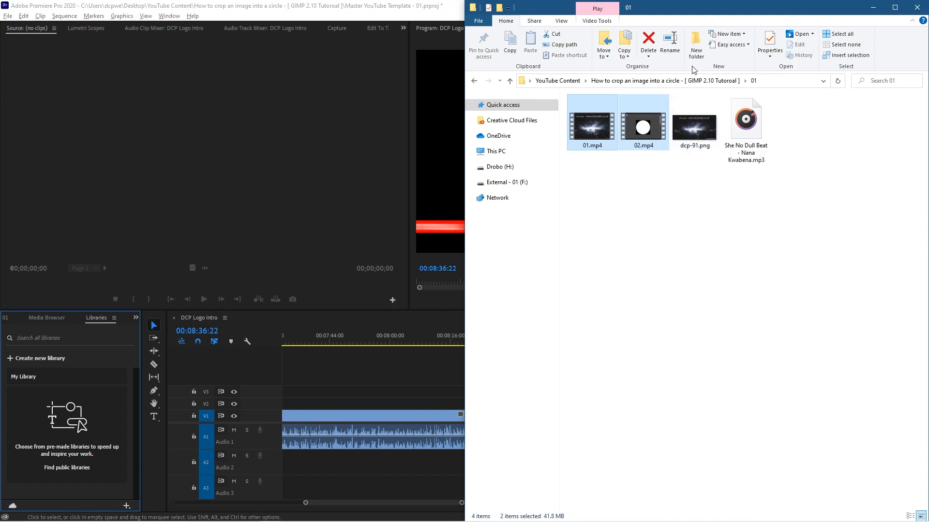
pyautogui.press('super+Up')
pyautogui.click(741, 198)
pyautogui.click(699, 129)
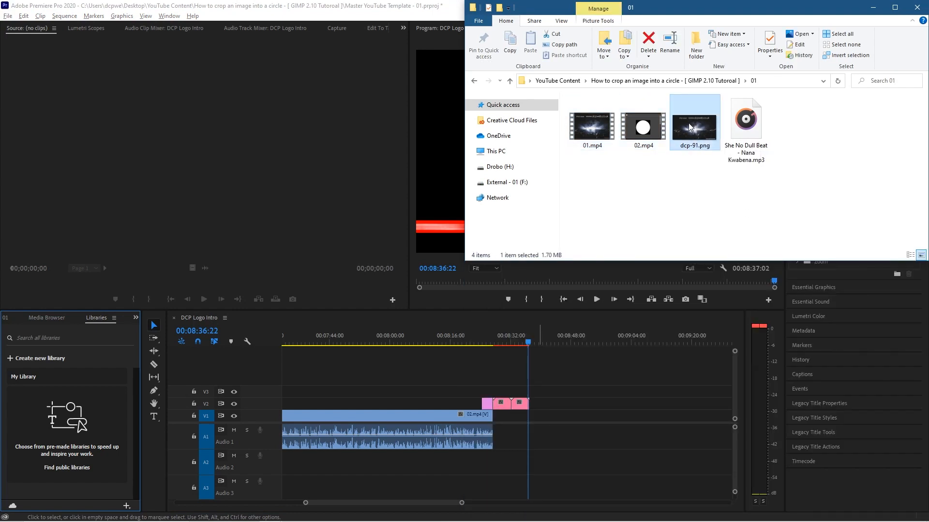
pyautogui.moveTo(695, 127); pyautogui.dragTo(507, 418)
# Set the duration of the dcp-91.png clip on V1 to 00:00:20:00
pyautogui.rightClick(508, 418)
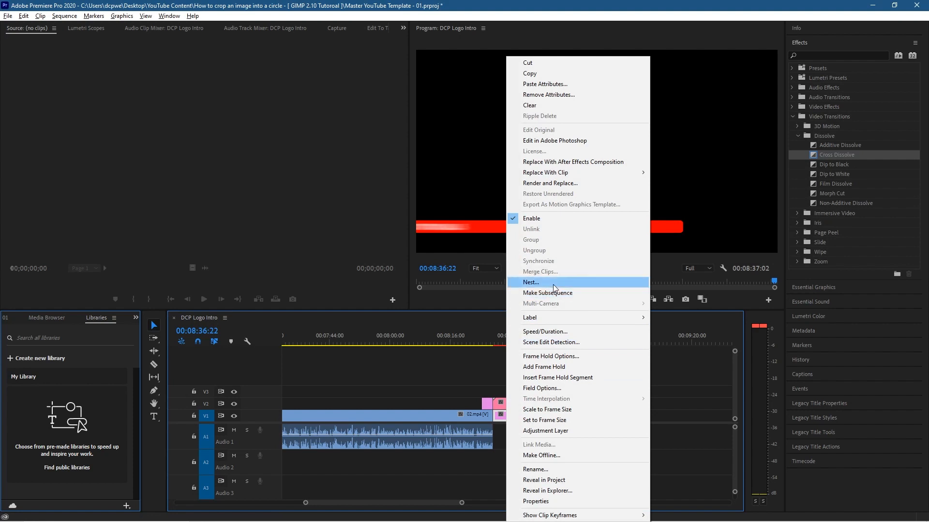
pyautogui.click(553, 332)
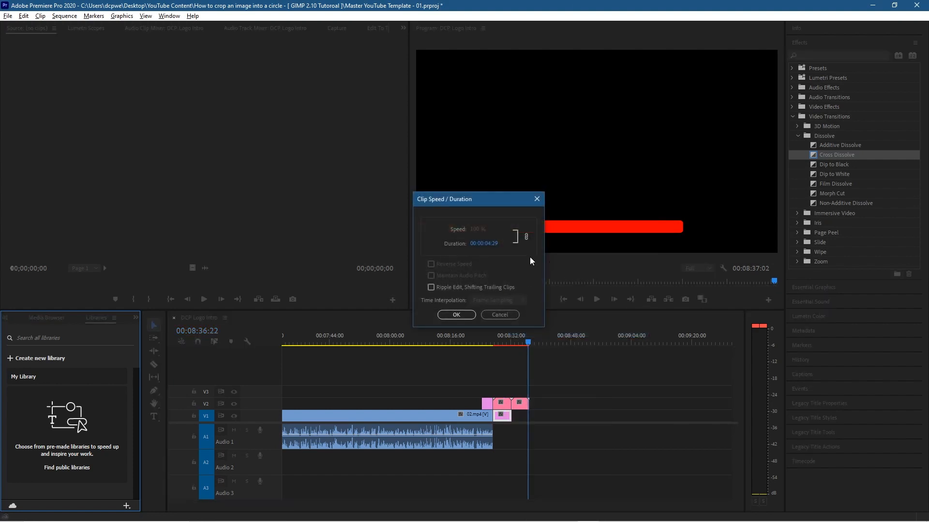
pyautogui.click(492, 244)
pyautogui.click(492, 243)
pyautogui.press('BackSpace')
pyautogui.press('BackSpace')
pyautogui.write('20')
pyautogui.press('Tab')
pyautogui.click(501, 243)
pyautogui.write('00')
pyautogui.click(457, 315)
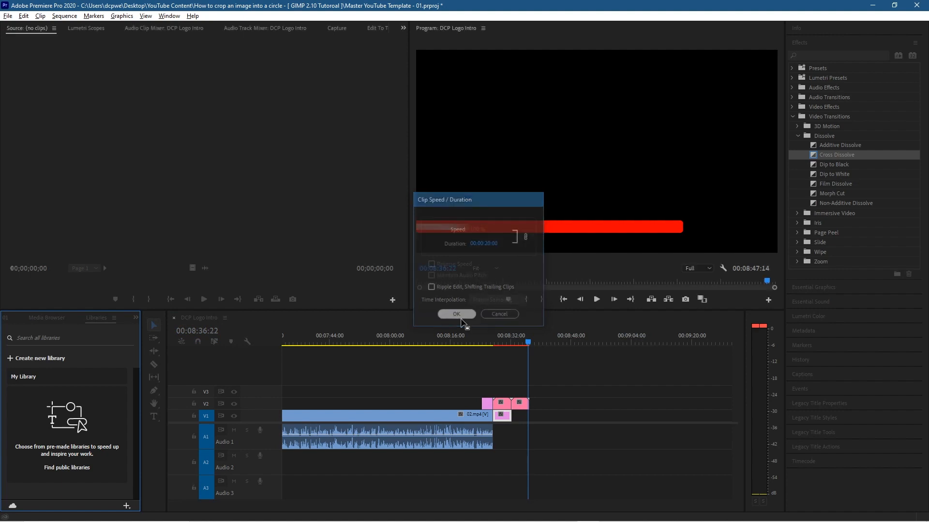
# Add a Cross Dissolve at the start of dcp-91.png on V1 and play the transition from 02.mp4
pyautogui.moveTo(825, 158); pyautogui.dragTo(500, 414)
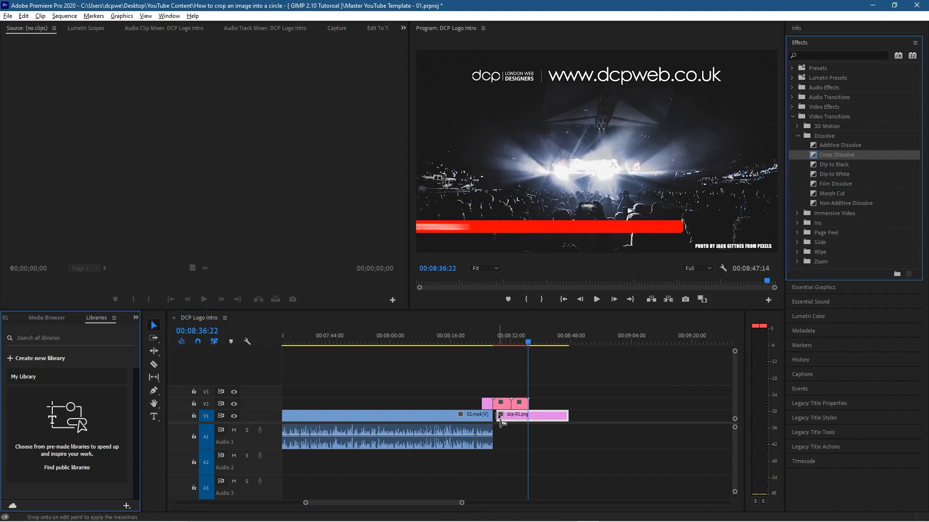
pyautogui.click(486, 338)
pyautogui.press('space')
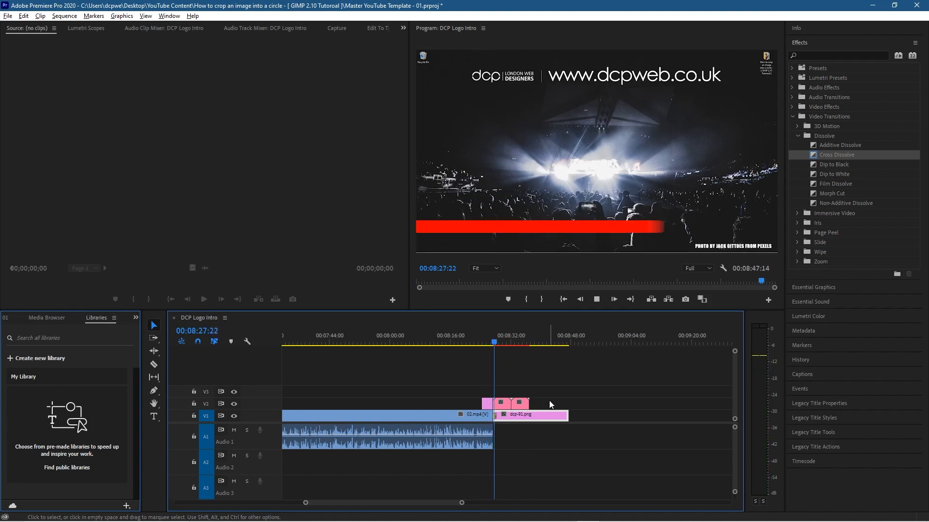
pyautogui.press('space')
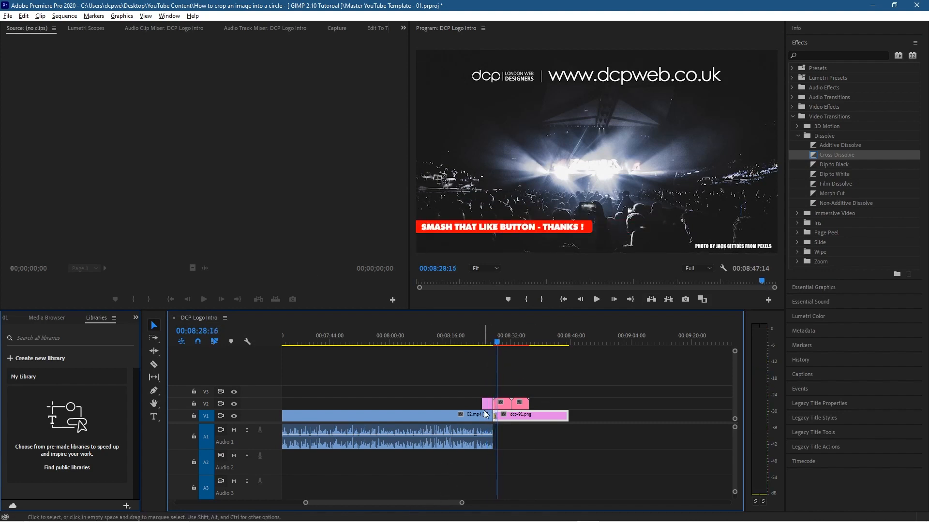
# Add a Cross Dissolve at the start of the DCP Logo clip on V2 before the end screen and preview its fade-in
pyautogui.click(481, 343)
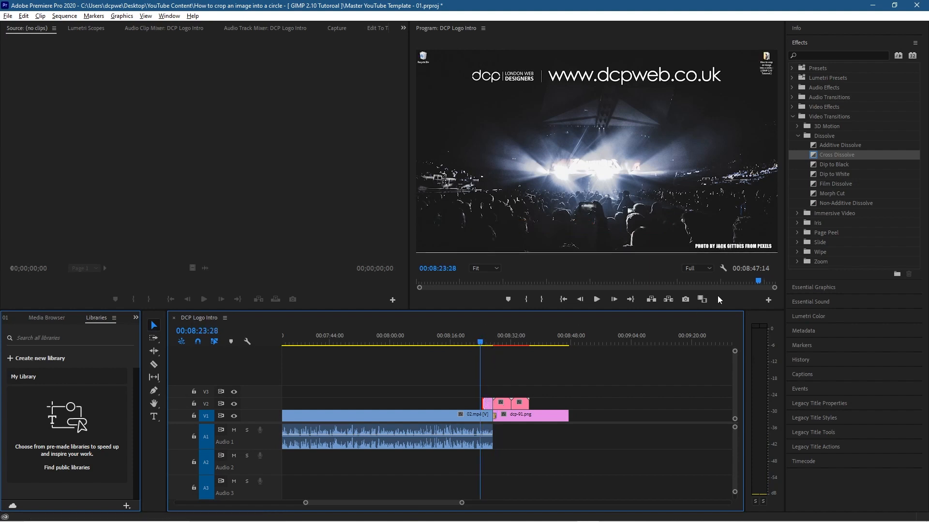
pyautogui.moveTo(822, 155); pyautogui.dragTo(488, 409)
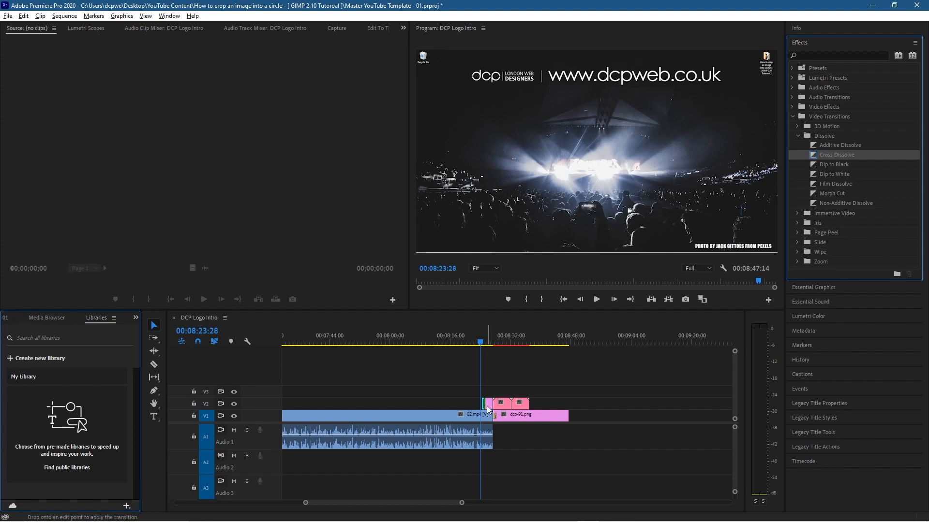
pyautogui.press('space')
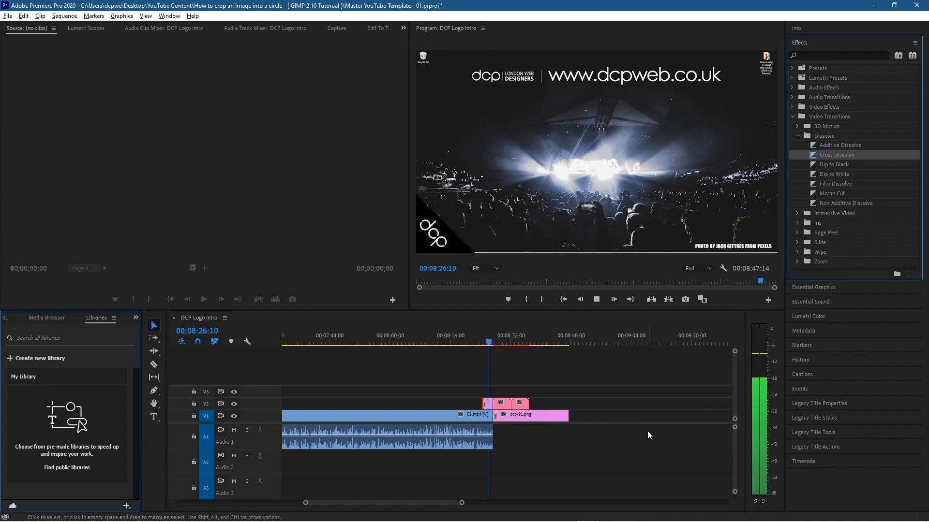
pyautogui.press('space')
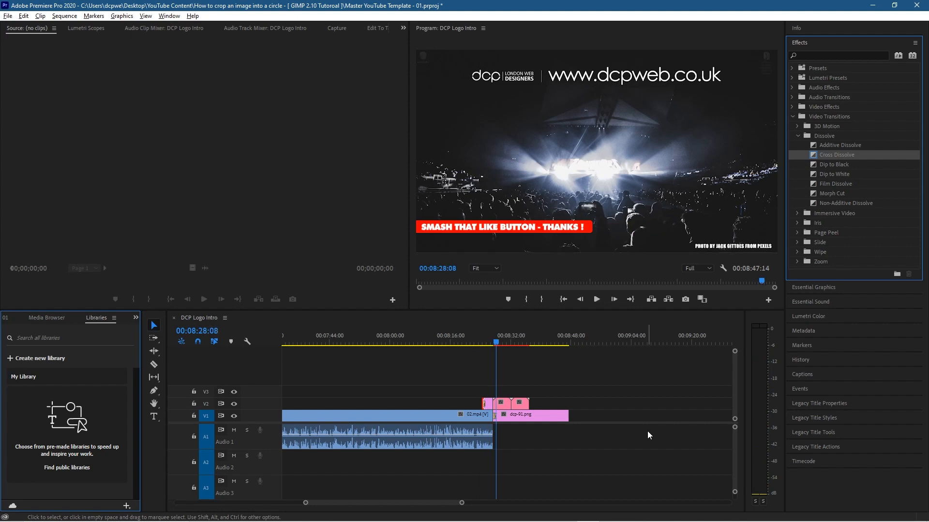
# Try a Cross Dissolve at the start of the Like Video clip on V2 and play it back
pyautogui.scroll(5, 511, 434)
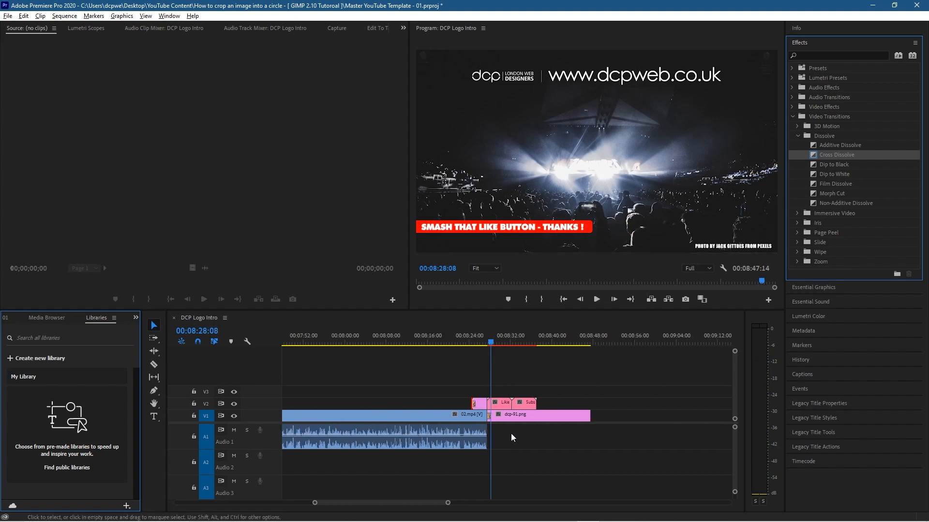
pyautogui.moveTo(380, 345); pyautogui.dragTo(397, 345)
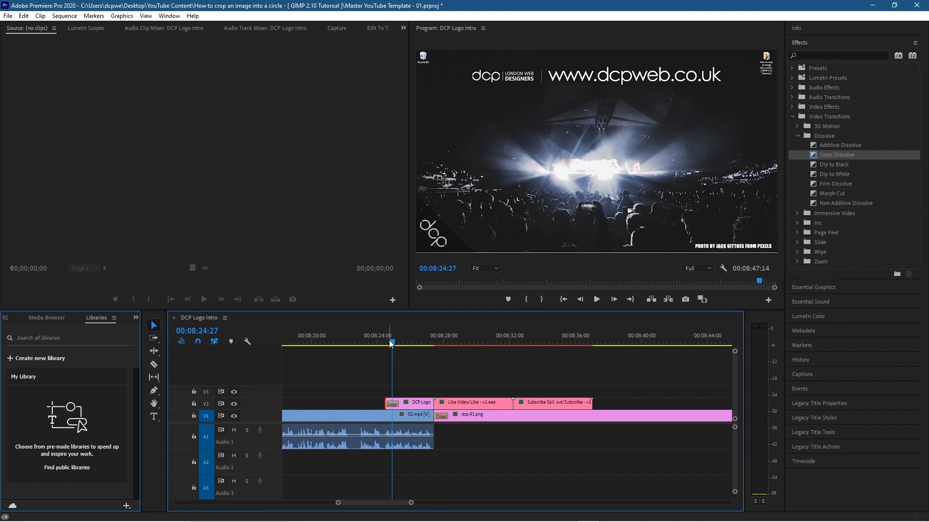
pyautogui.moveTo(815, 158); pyautogui.dragTo(439, 406)
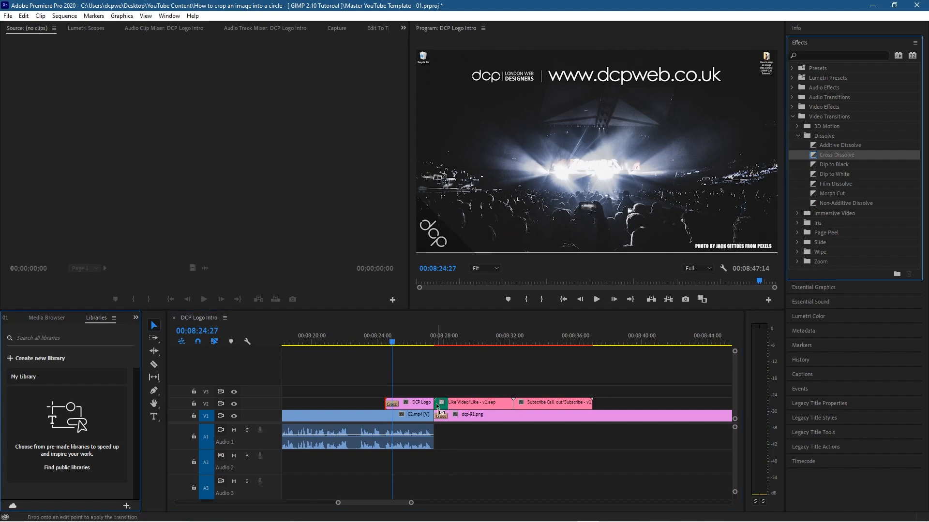
pyautogui.click(426, 342)
pyautogui.press('space')
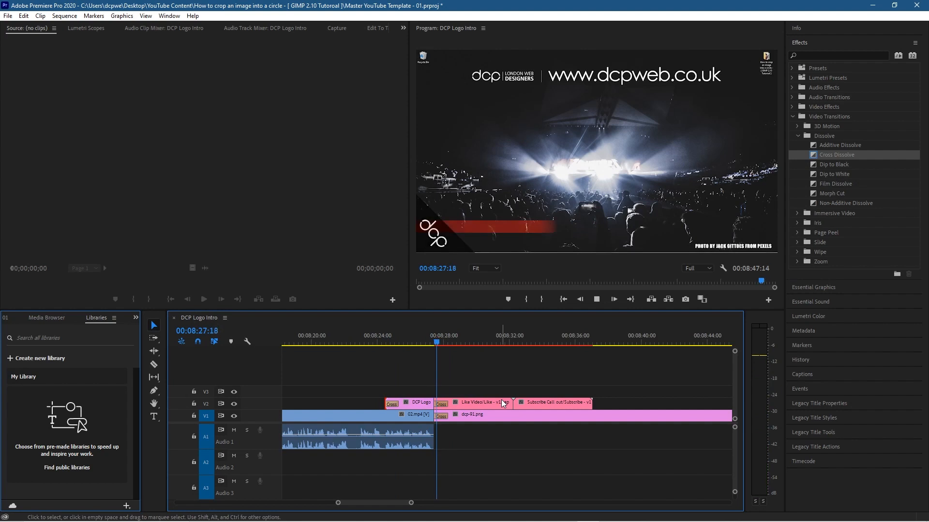
pyautogui.press('space')
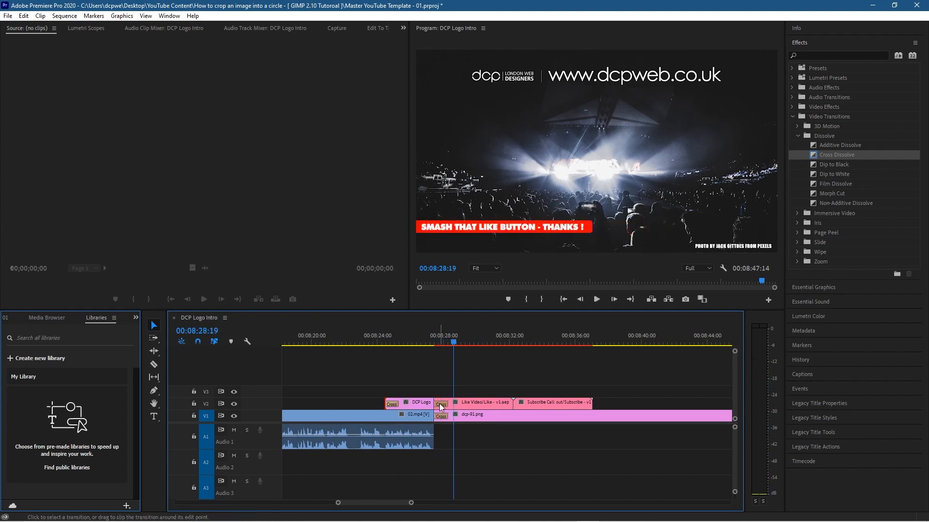
# Clear the Cross Dissolve from the start of the Like Video clip, replay that part and save the project
pyautogui.rightClick(440, 402)
pyautogui.click(455, 419)
pyautogui.click(422, 343)
pyautogui.press('space')
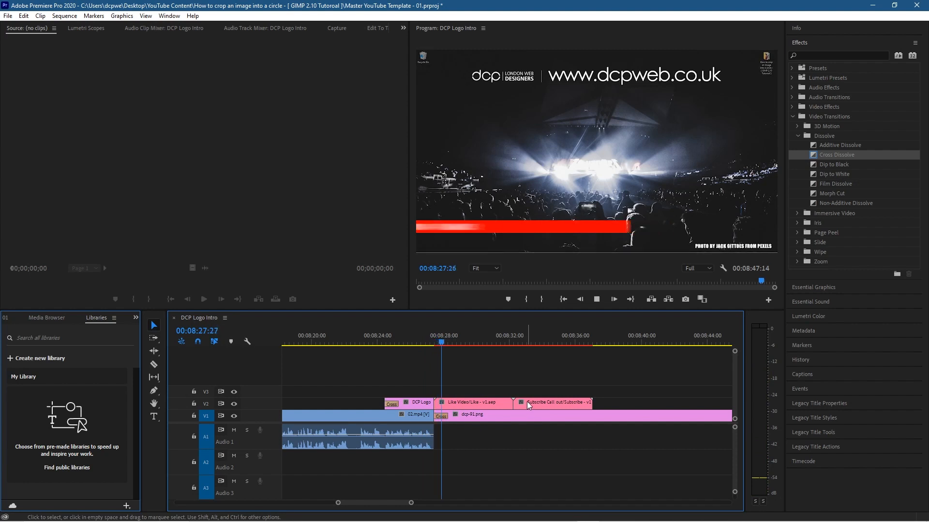
pyautogui.hotkey('ctrl', 's')
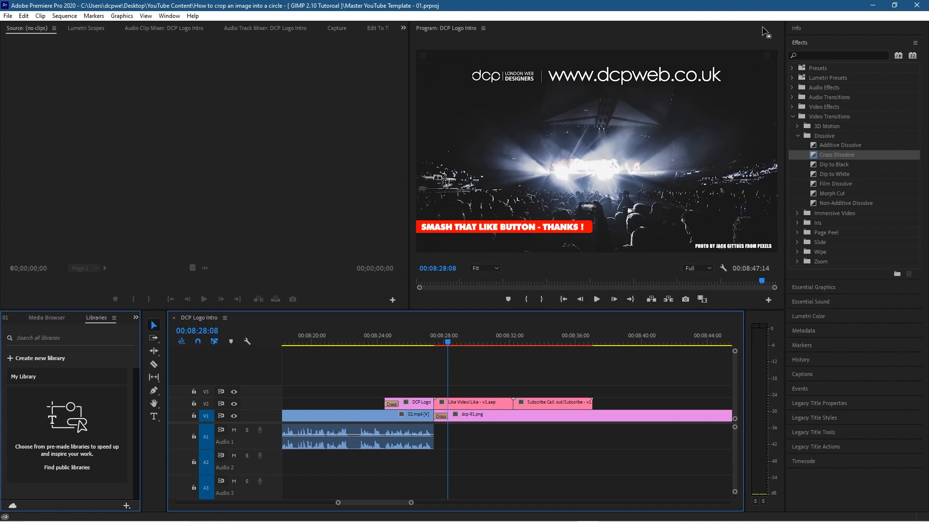
# Switch to File Explorer and add the She No Dull Beat MP3 from folder 01 to A2 at the very start of the sequence
pyautogui.scroll(-5, 472, 441)
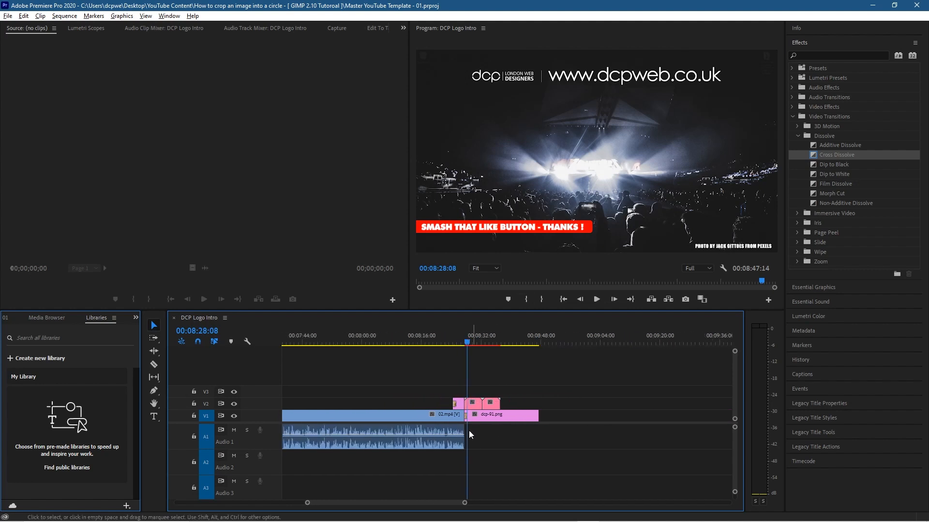
pyautogui.scroll(10, 355, 441)
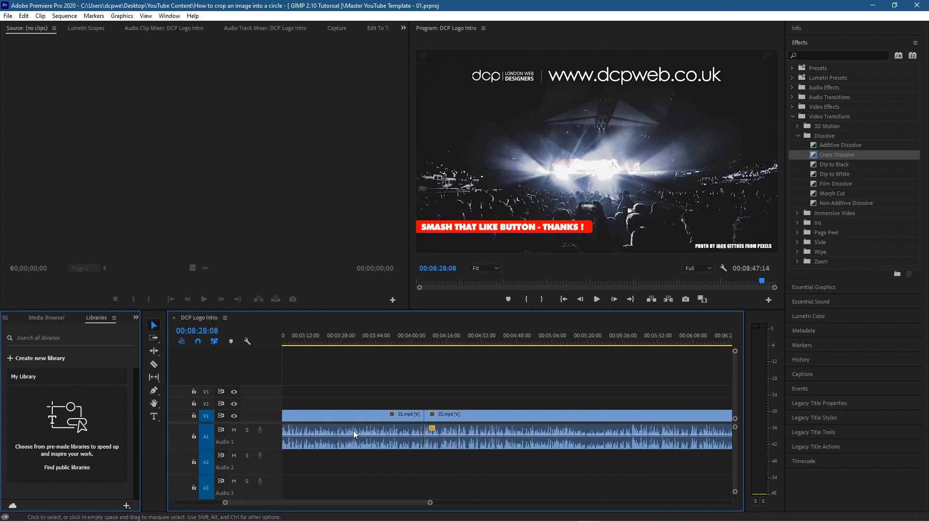
pyautogui.scroll(5, 349, 427)
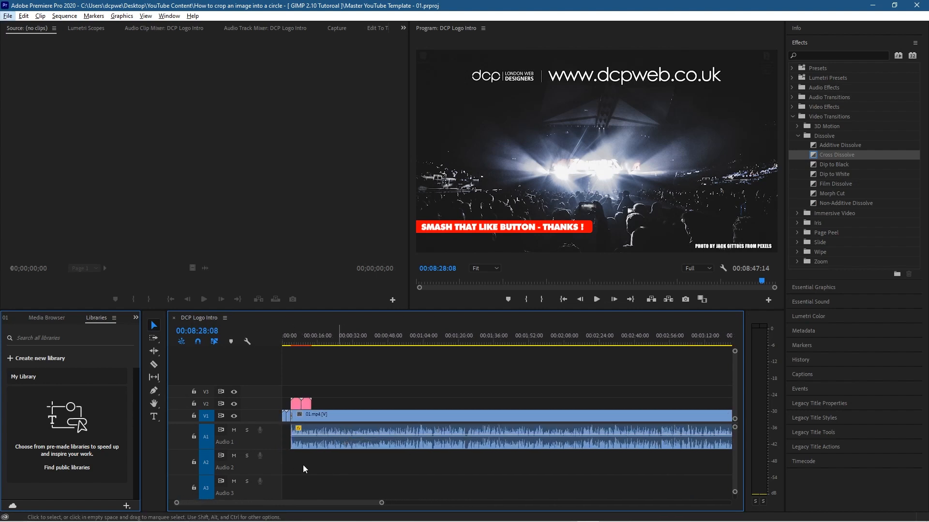
pyautogui.keyDown('alt'); pyautogui.scroll(10, 306, 447); pyautogui.keyUp('alt')
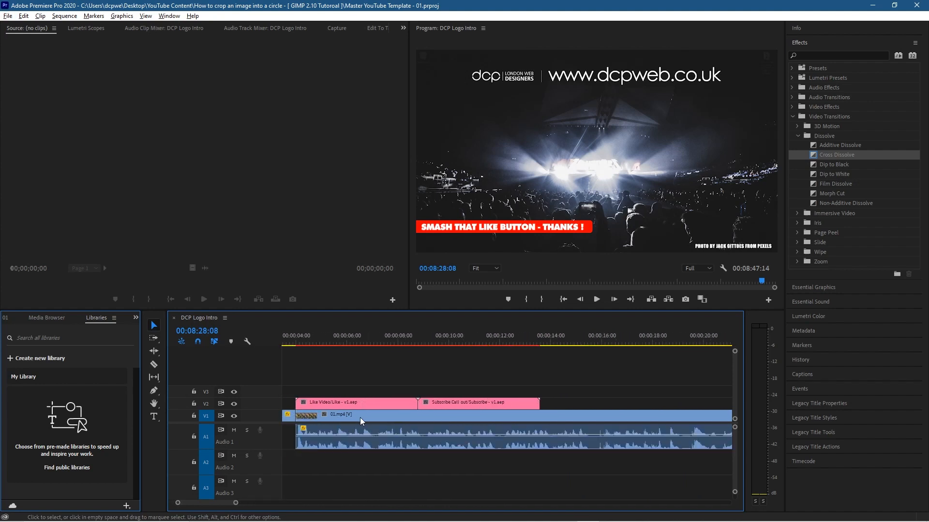
pyautogui.keyDown('alt'); pyautogui.scroll(2, 360, 417); pyautogui.keyUp('alt')
pyautogui.scroll(5, 361, 418)
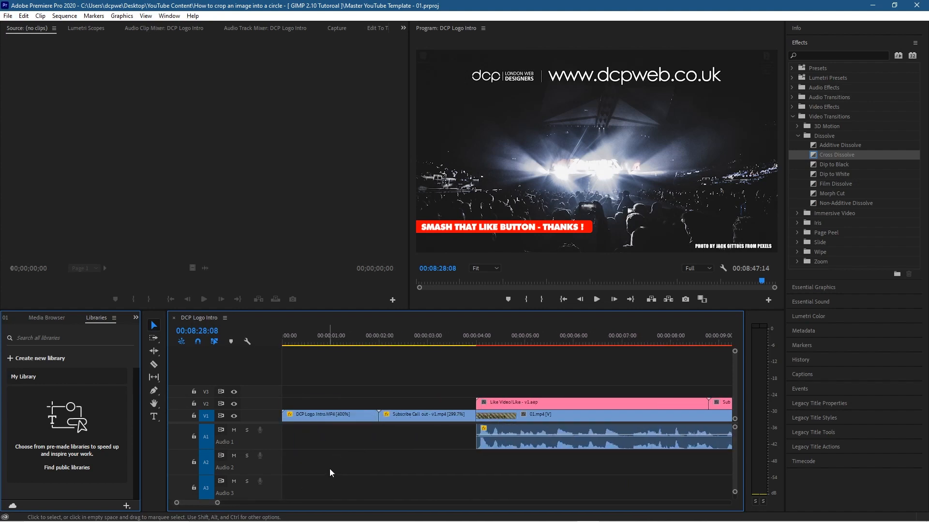
pyautogui.hotkey('alt', 'Tab')
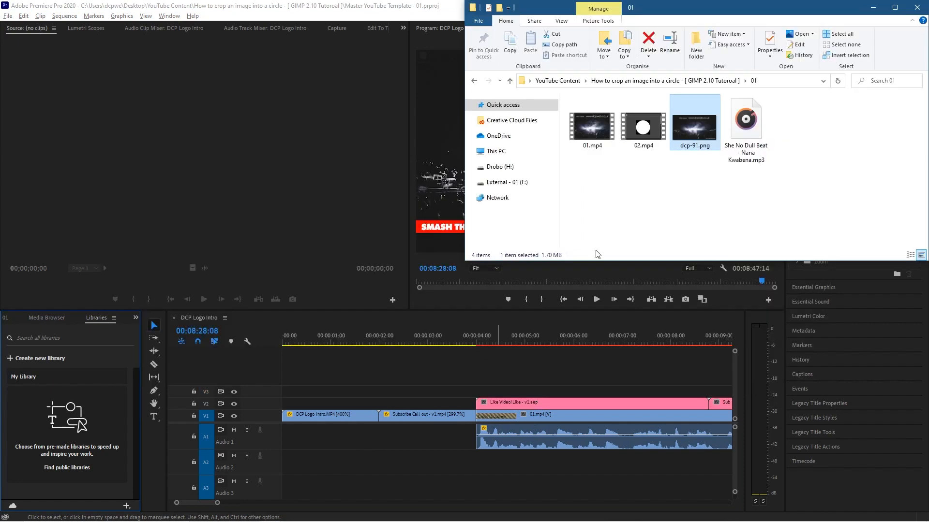
pyautogui.moveTo(745, 138); pyautogui.dragTo(280, 464)
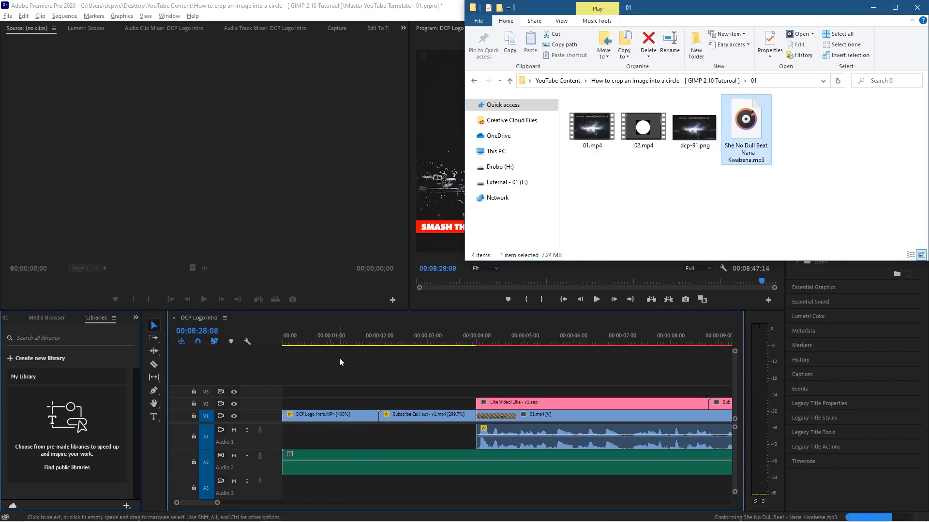
# Play the opening of the sequence from the beginning to check the music under the intro clips
pyautogui.click(335, 338)
pyautogui.press('space')
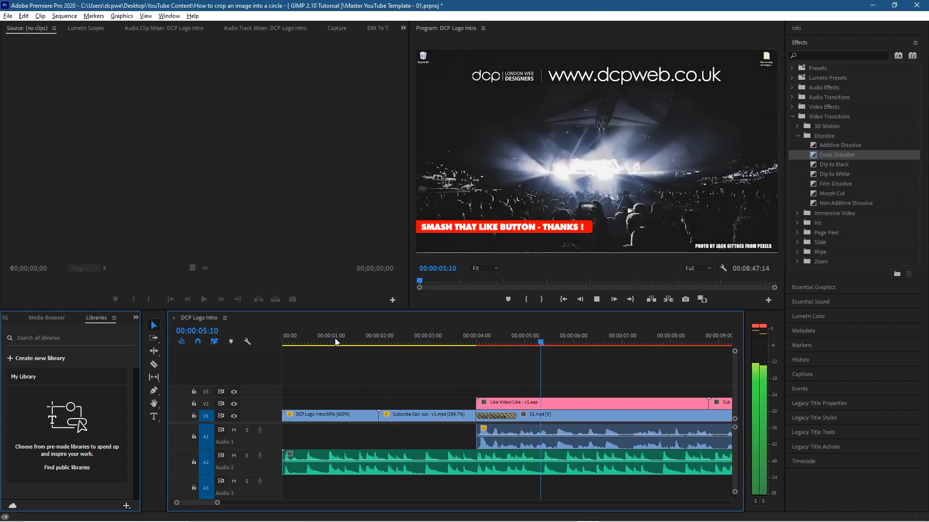
pyautogui.press('space')
pyautogui.moveTo(335, 338); pyautogui.dragTo(237, 347)
pyautogui.press('space')
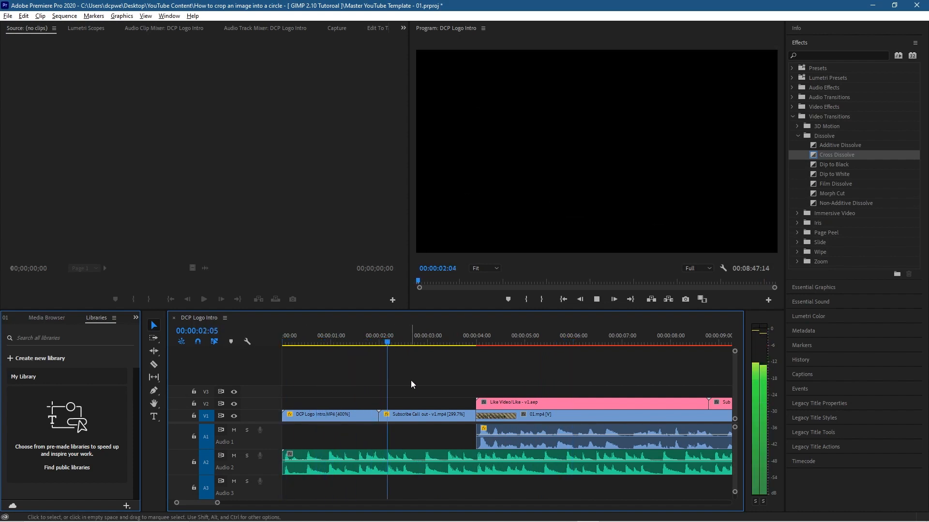
pyautogui.press('space')
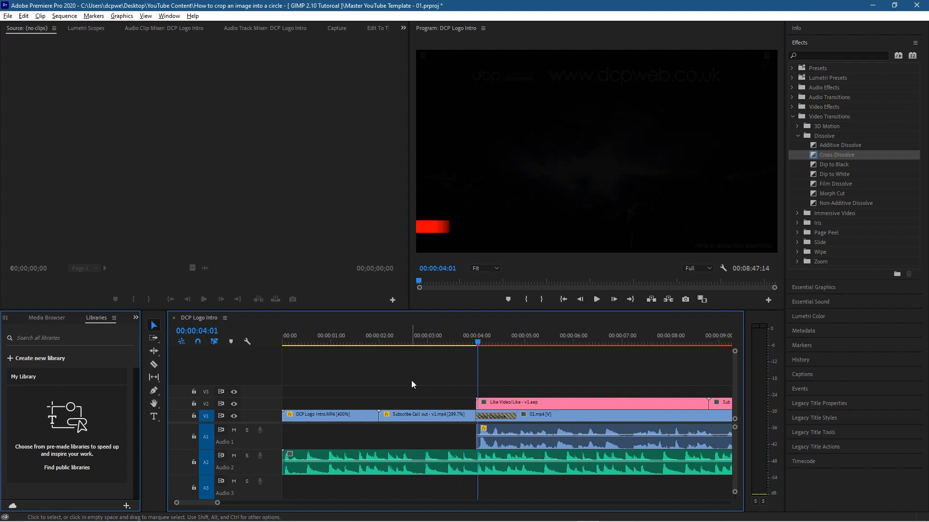
# Split the music clip on A2 at 00:00:07:00 and delete the part after the cut
pyautogui.moveTo(486, 346); pyautogui.dragTo(622, 344)
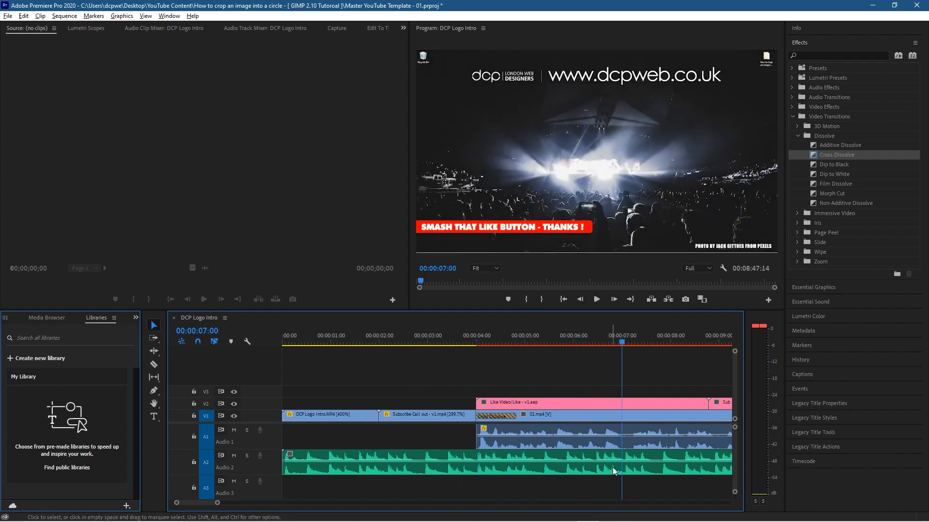
pyautogui.click(624, 461)
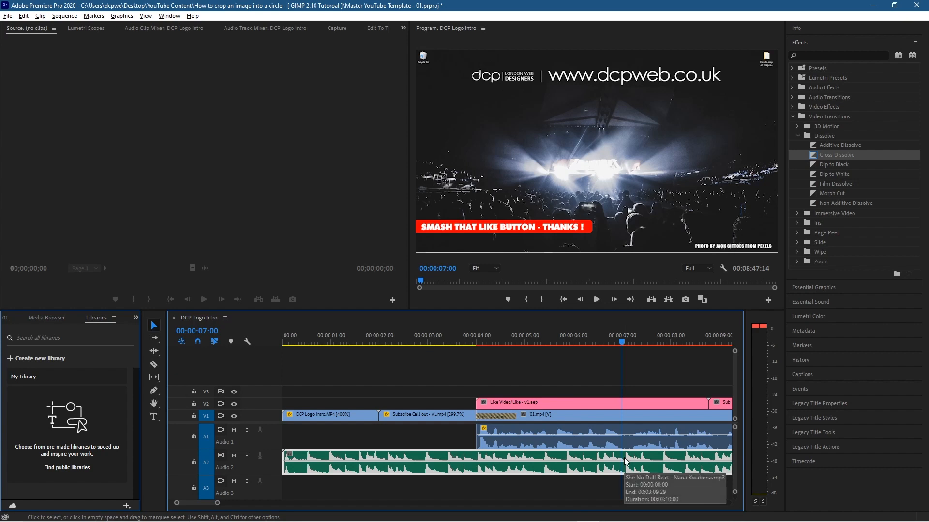
pyautogui.press('c')
pyautogui.click(623, 462)
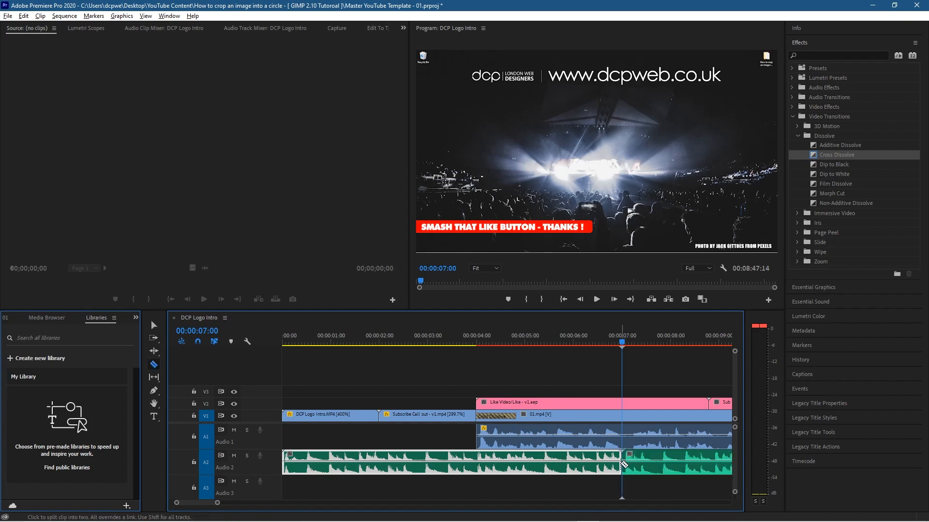
pyautogui.press('v')
pyautogui.click(655, 466)
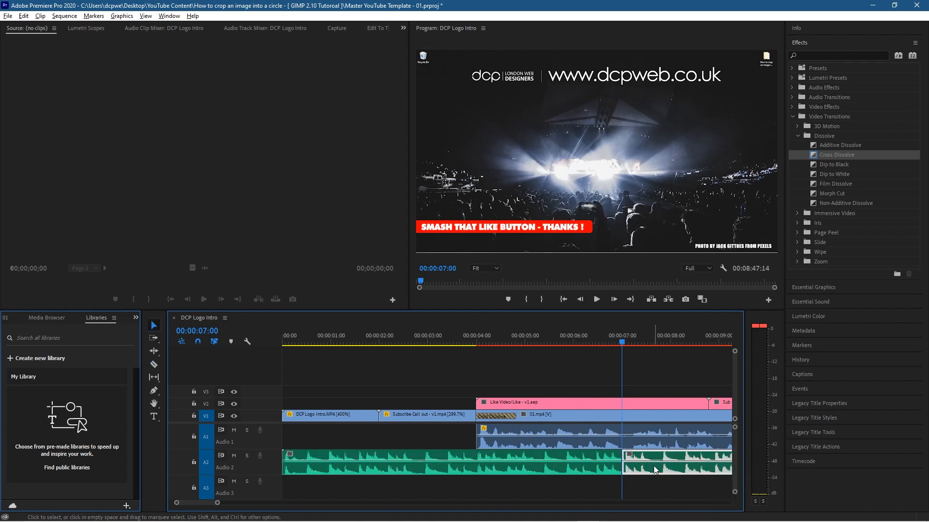
pyautogui.press('Delete')
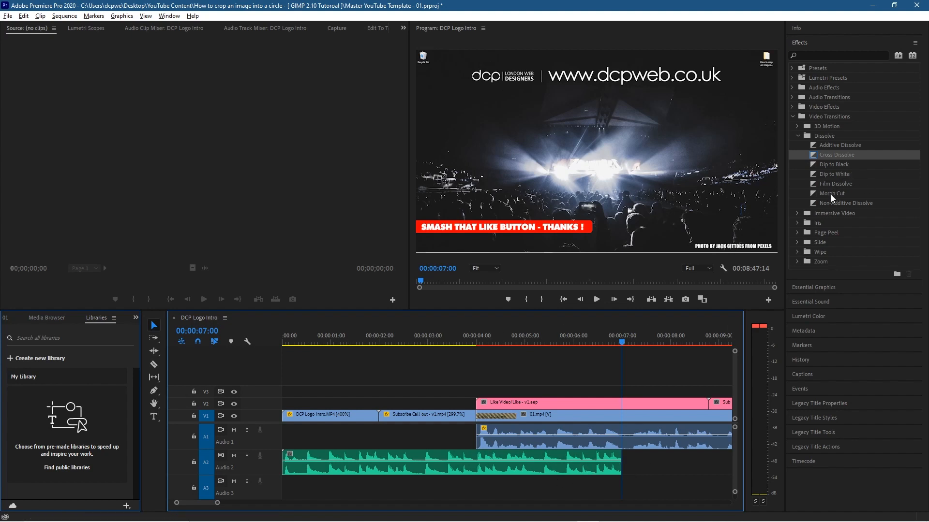
# Apply the Exponential Fade audio transition to the end of the music clip on A2
pyautogui.click(794, 118)
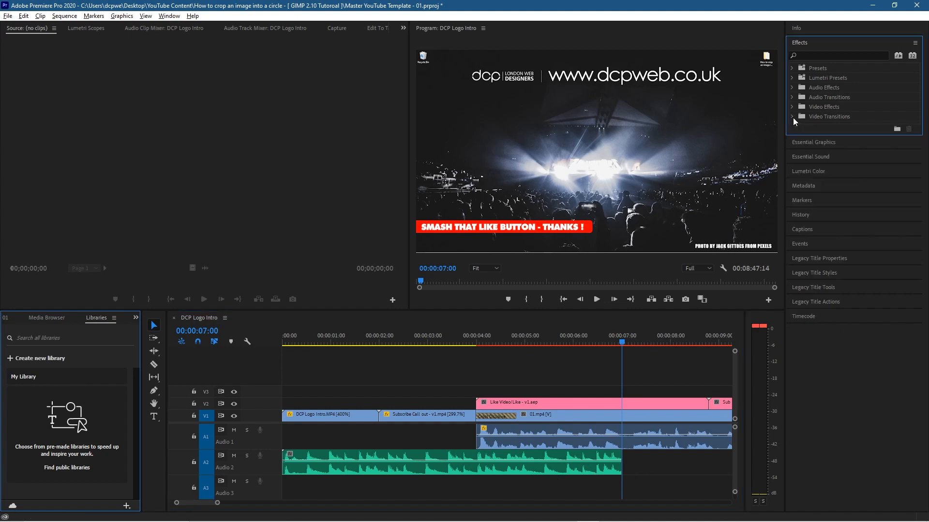
pyautogui.click(792, 97)
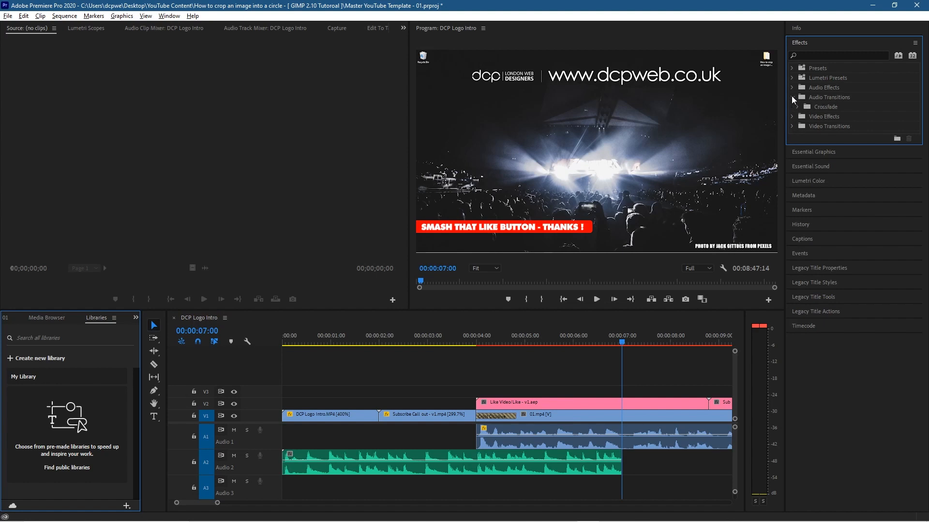
pyautogui.click(797, 106)
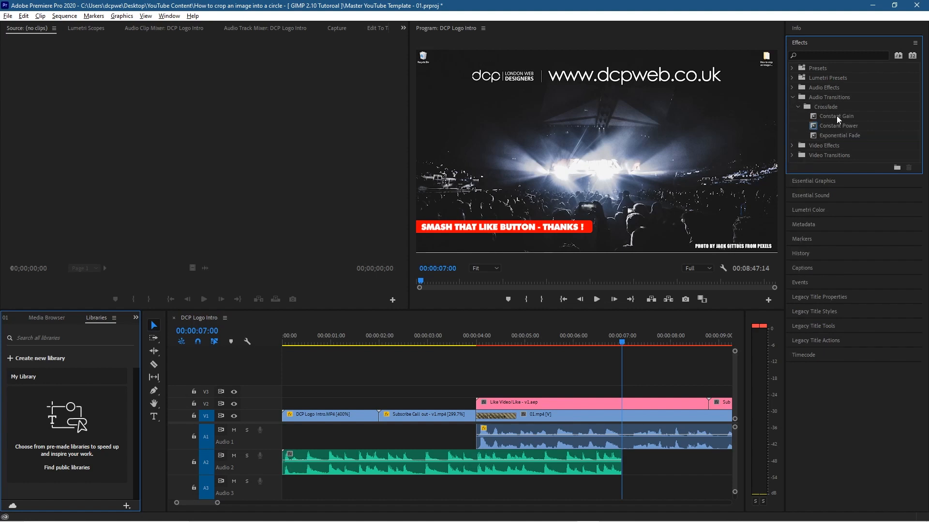
pyautogui.click(832, 135)
pyautogui.moveTo(801, 148); pyautogui.dragTo(614, 462)
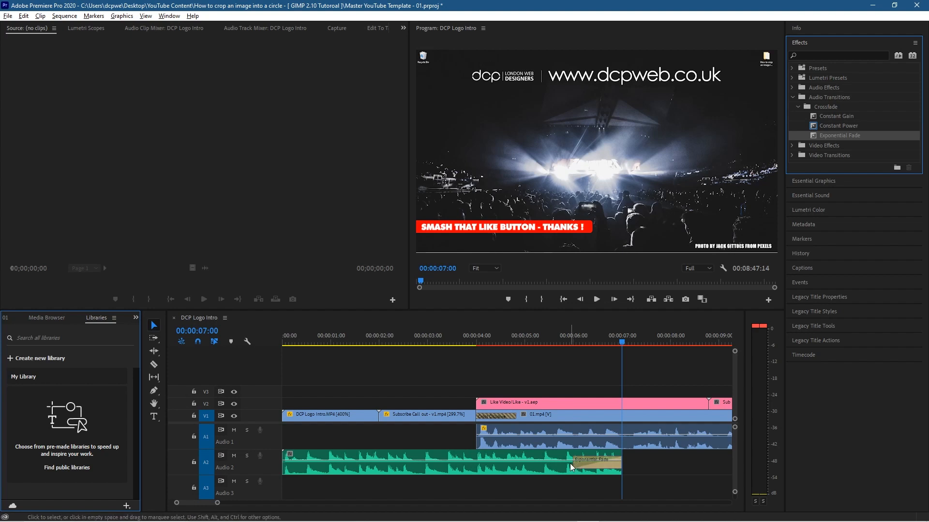
# Lengthen the Exponential Fade on the A2 music so it starts at about 00:00:04:00, and play that part
pyautogui.click(573, 463)
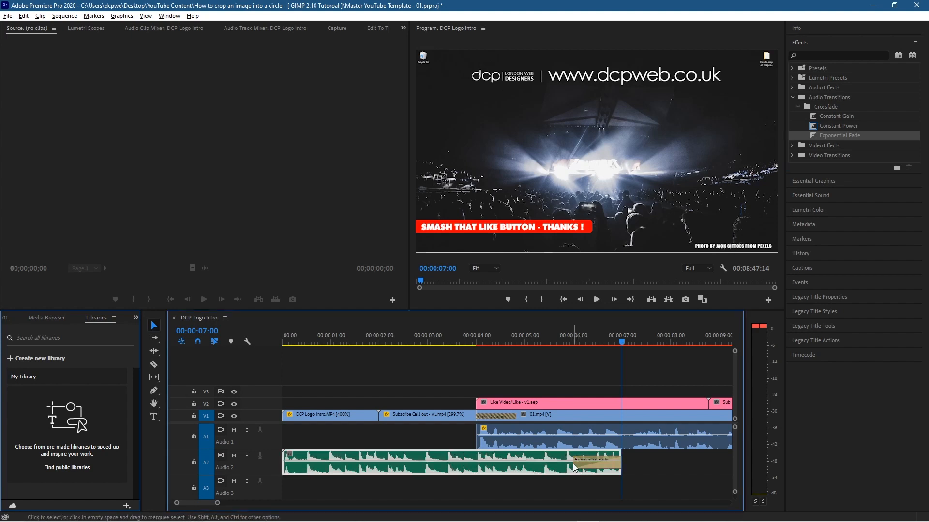
pyautogui.moveTo(572, 463); pyautogui.dragTo(482, 464)
pyautogui.click(466, 336)
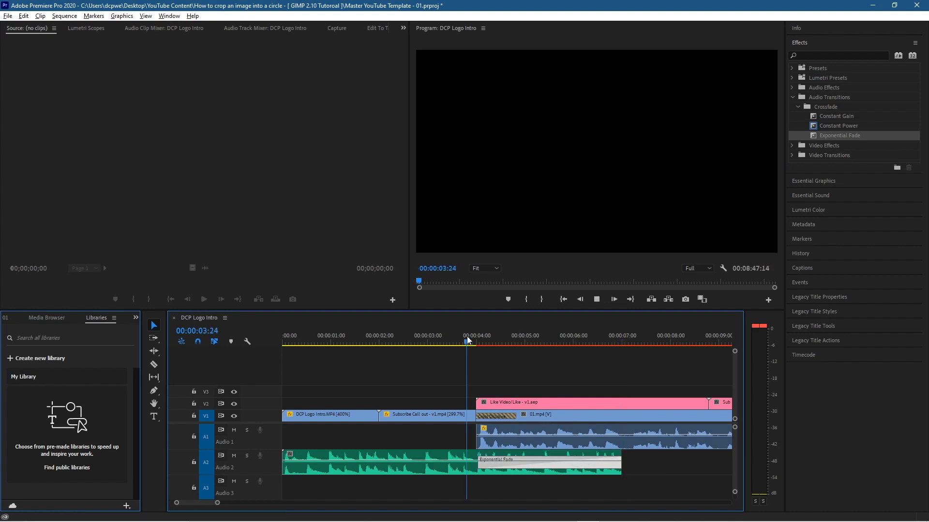
pyautogui.press('space')
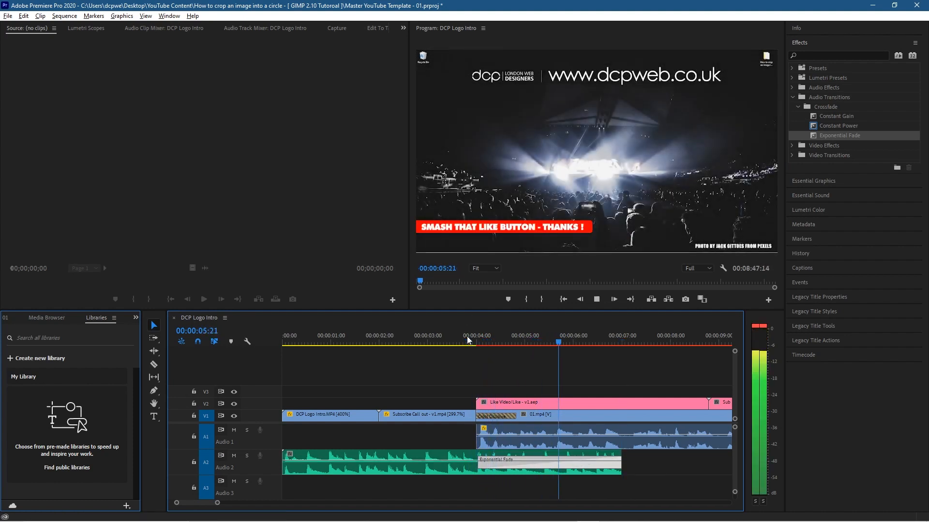
pyautogui.press('space')
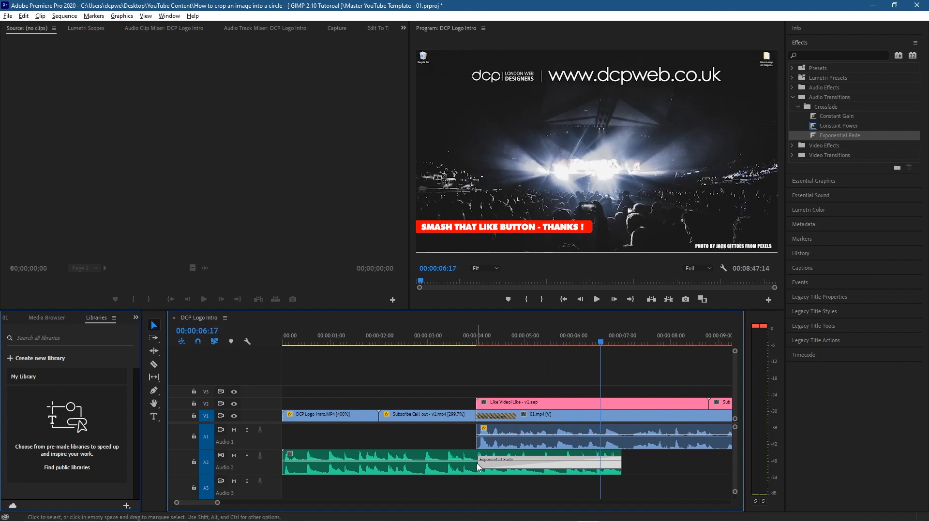
# Extend the start of the A2 music fade back to about 00:00:02:14 and play from there to check it
pyautogui.moveTo(477, 463); pyautogui.dragTo(404, 463)
pyautogui.click(402, 335)
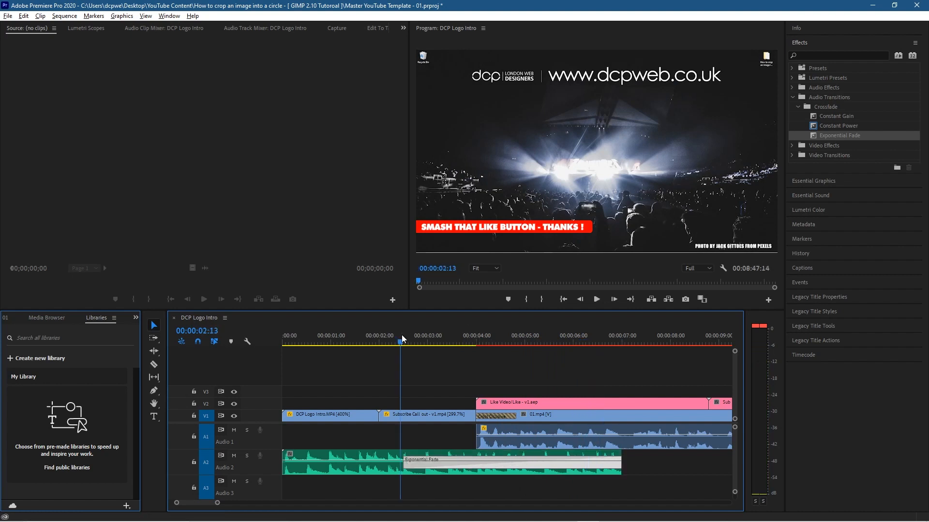
pyautogui.press('space')
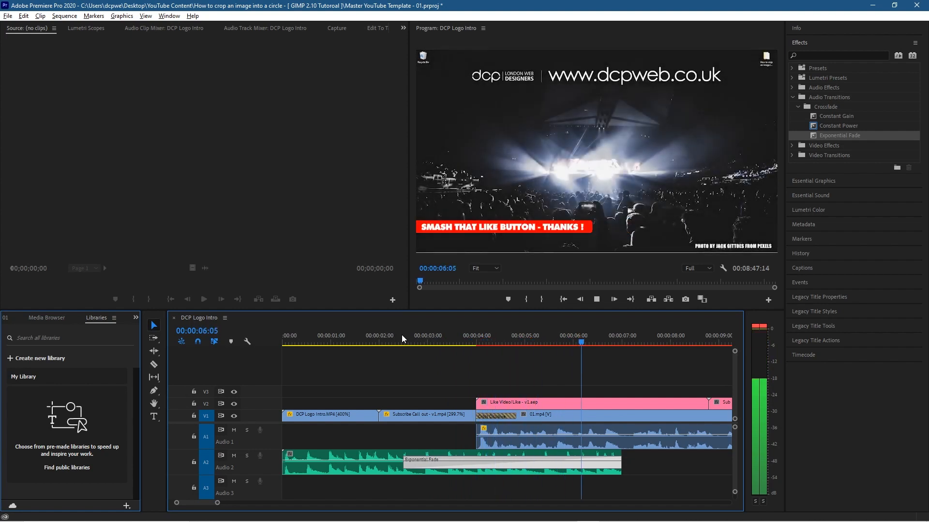
pyautogui.press('space')
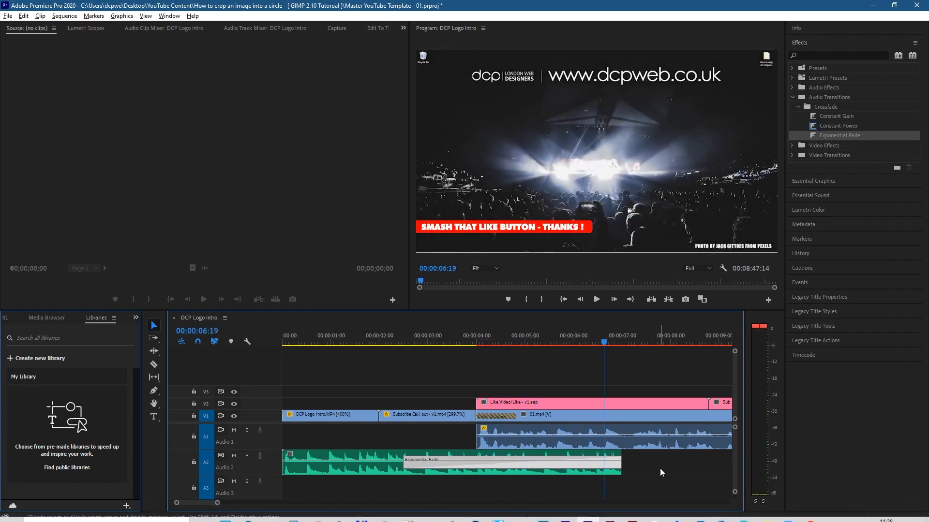
# Extend the A2 music clip to about 00:00:11:20 and lengthen its Exponential Fade to a duration of 00:00:09:01
pyautogui.scroll(-5, 660, 470)
pyautogui.moveTo(433, 465); pyautogui.dragTo(532, 463)
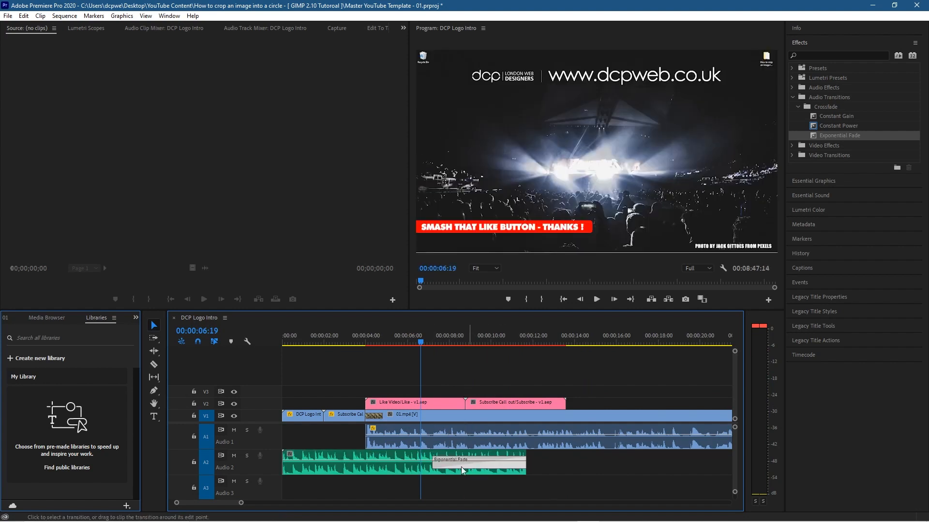
pyautogui.click(434, 463)
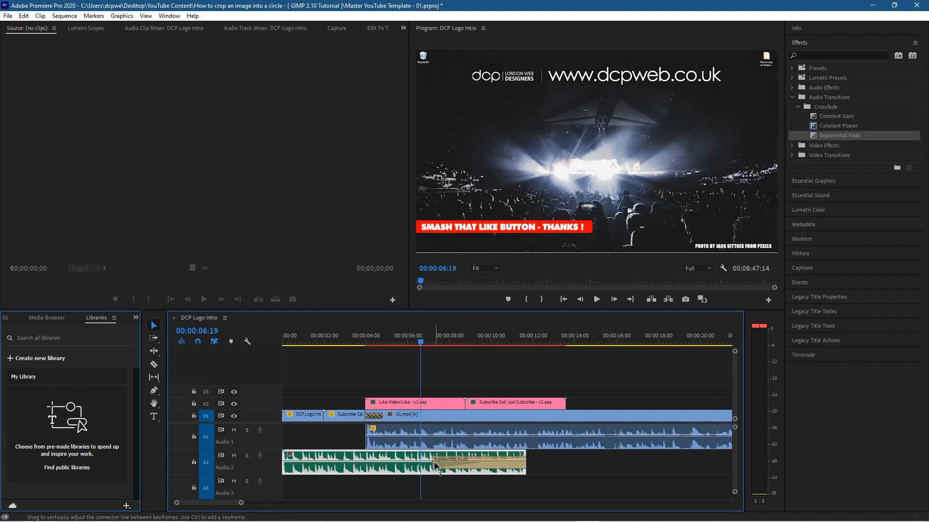
pyautogui.click(468, 466)
pyautogui.moveTo(435, 464); pyautogui.dragTo(340, 463)
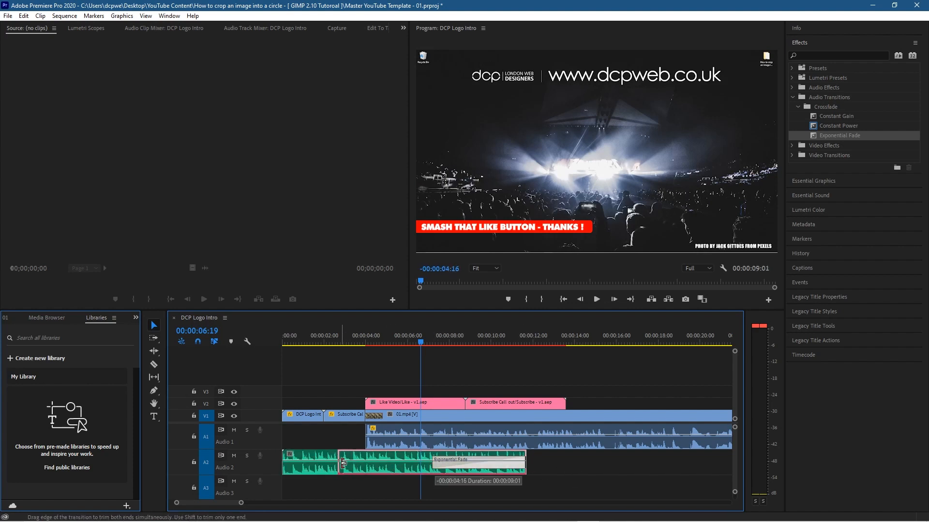
# Play the sequence from the start of the music fade to the clip's end to check the longer fade-out
pyautogui.click(341, 338)
pyautogui.press('space')
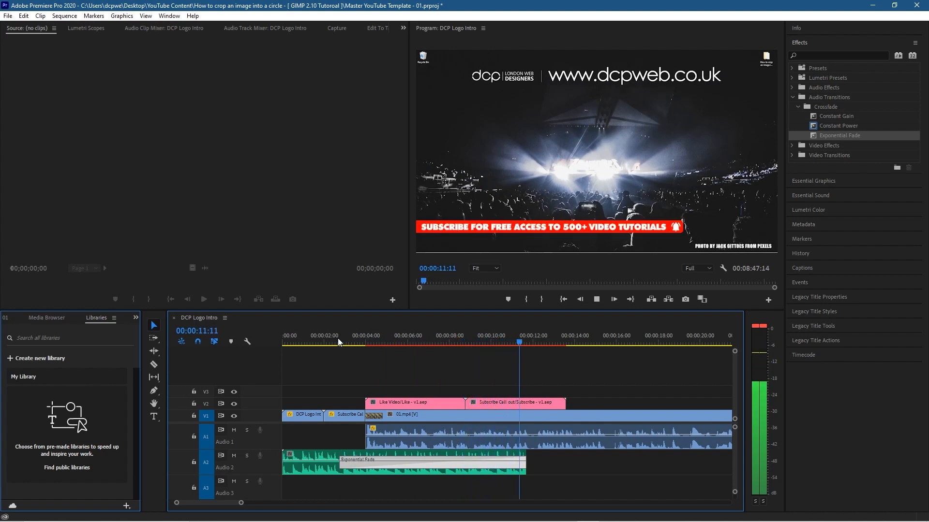
pyautogui.press('space')
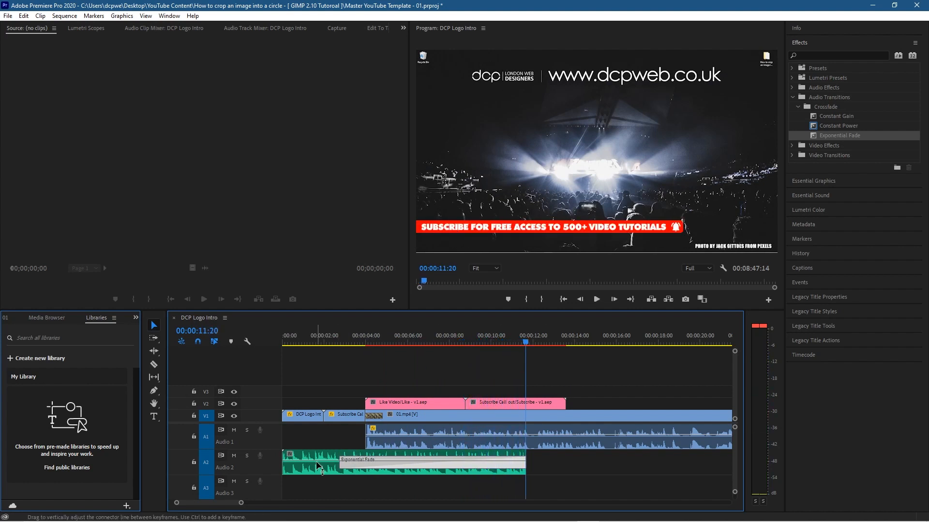
# Copy the faded intro music clip and paste it onto A2 at 00:08:17:14, near the end of the sequence
pyautogui.click(402, 465)
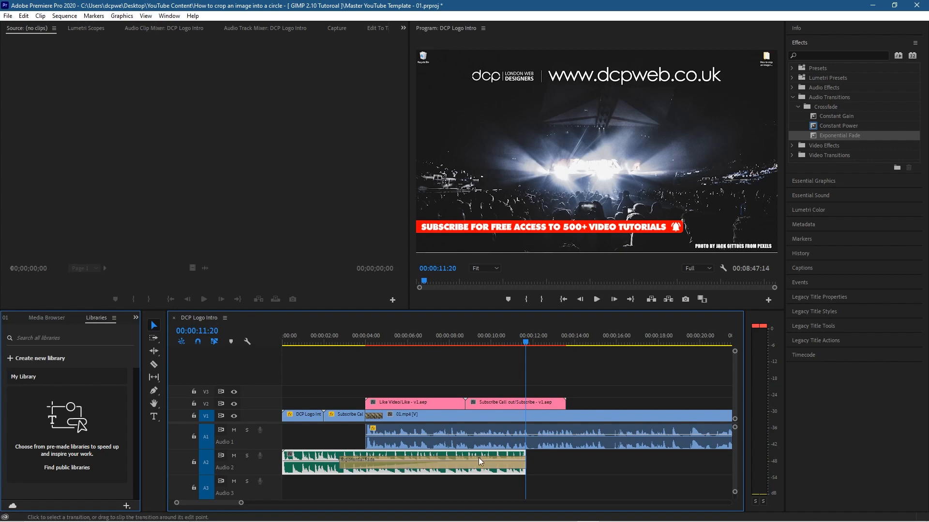
pyautogui.scroll(-10, 496, 456)
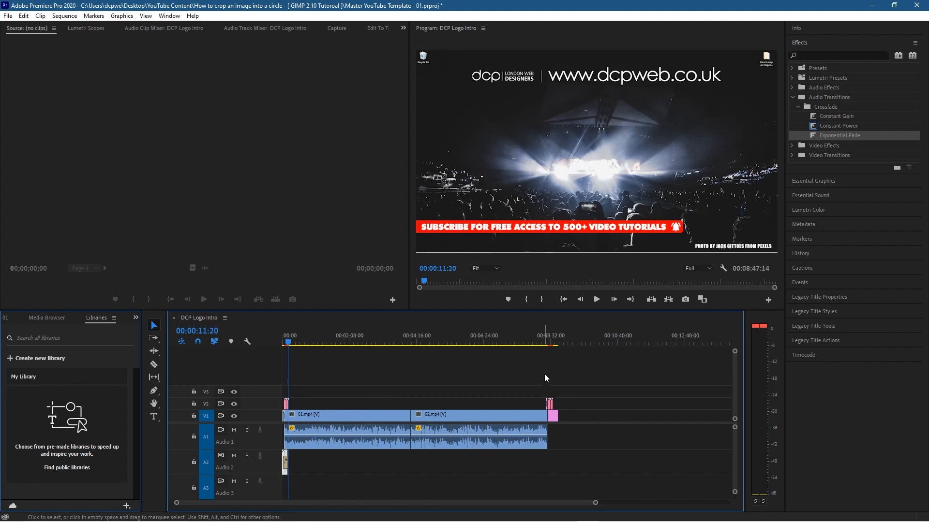
pyautogui.click(543, 344)
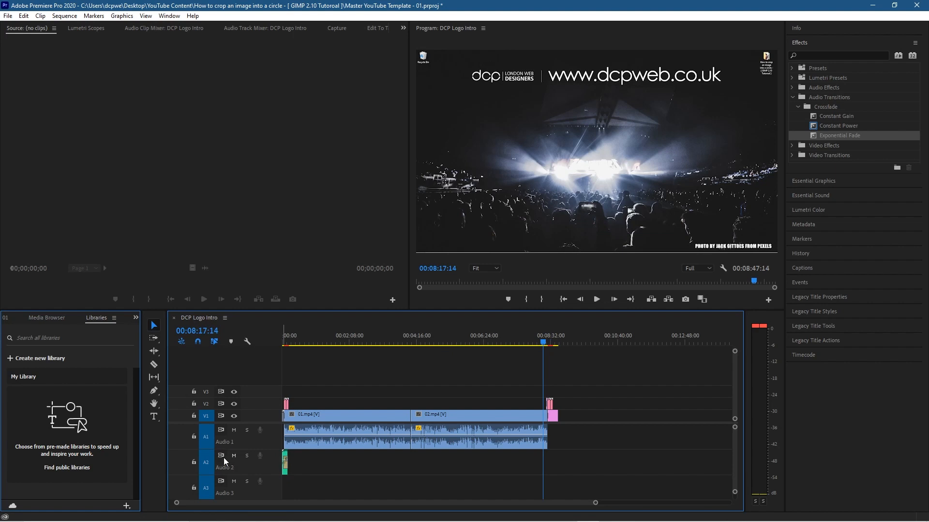
pyautogui.click(207, 438)
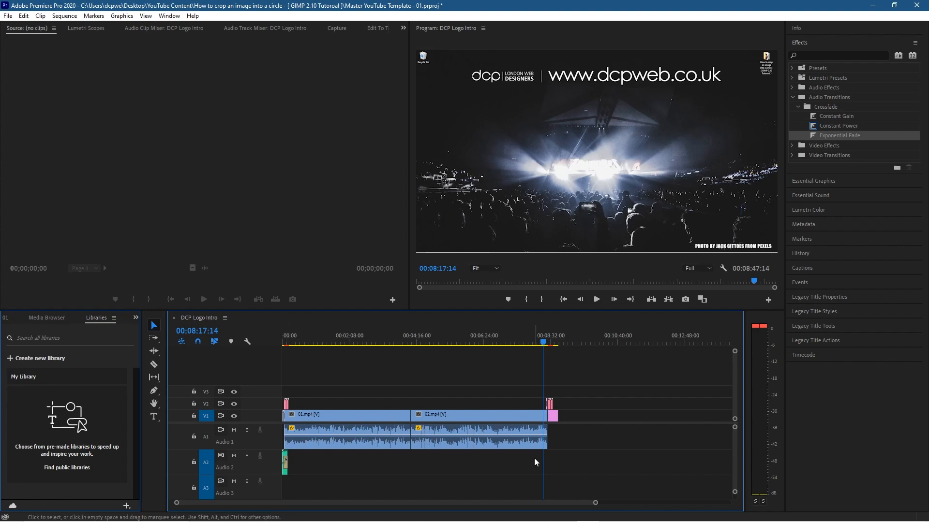
pyautogui.hotkey('ctrl', 'v')
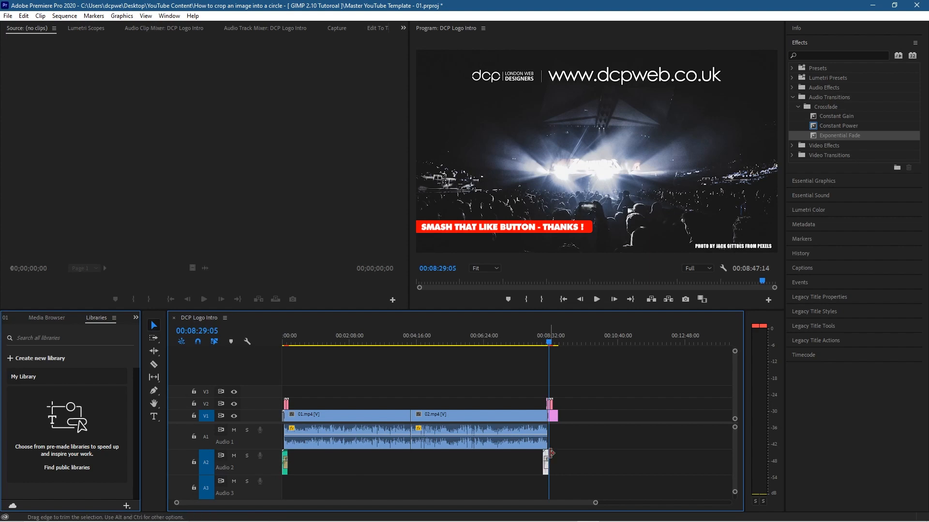
# Move the pasted music clip to A1 directly after the 02.mp4 audio and extend it to the end of the dcp-91.png image
pyautogui.moveTo(546, 455); pyautogui.dragTo(554, 426)
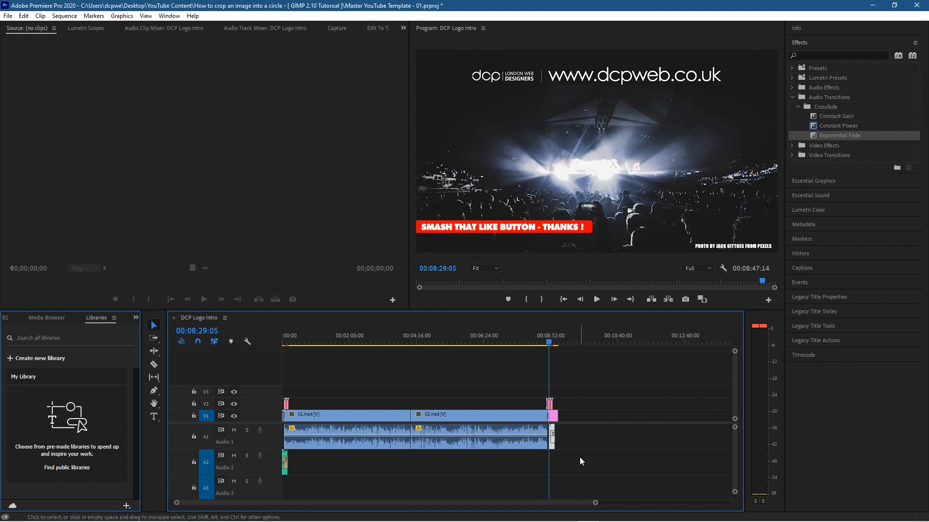
pyautogui.keyDown('alt'); pyautogui.scroll(6, 579, 458); pyautogui.keyUp('alt')
pyautogui.keyDown('alt'); pyautogui.scroll(3, 541, 454); pyautogui.keyUp('alt')
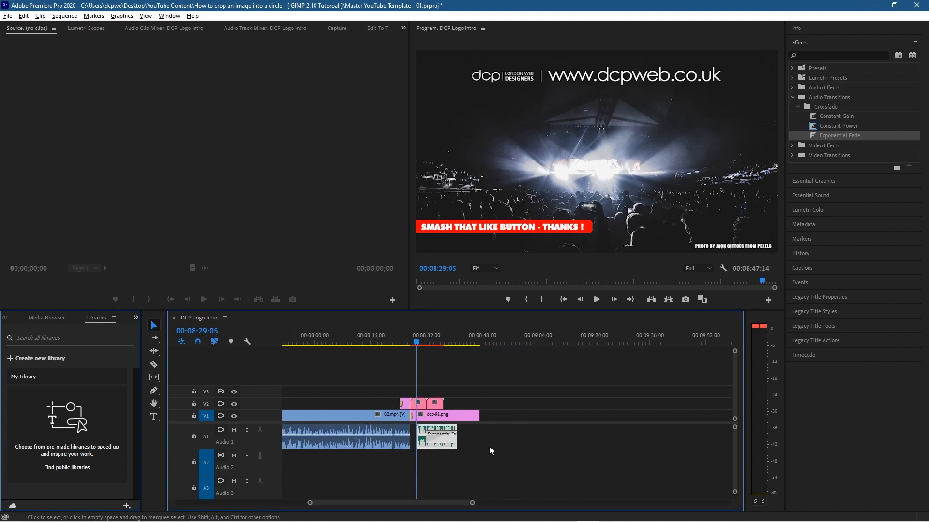
pyautogui.moveTo(418, 431); pyautogui.dragTo(417, 431)
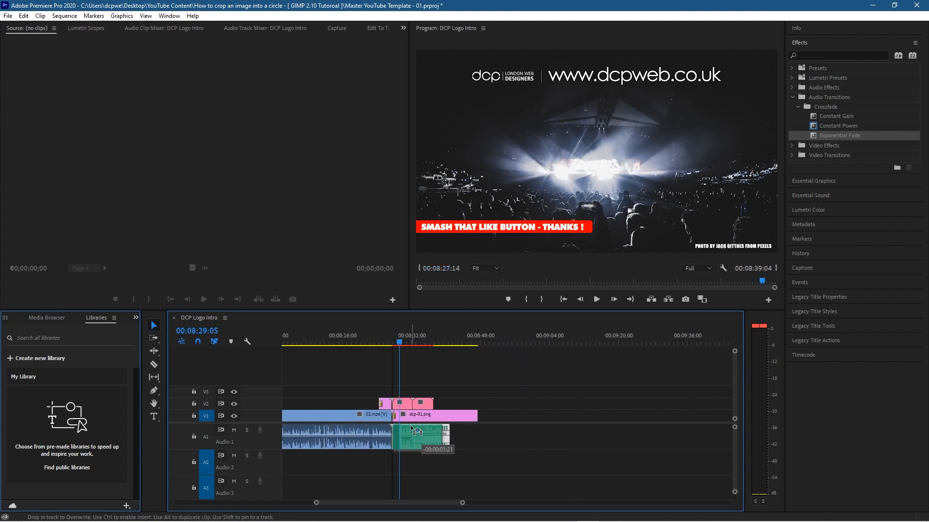
pyautogui.moveTo(445, 432); pyautogui.dragTo(477, 433)
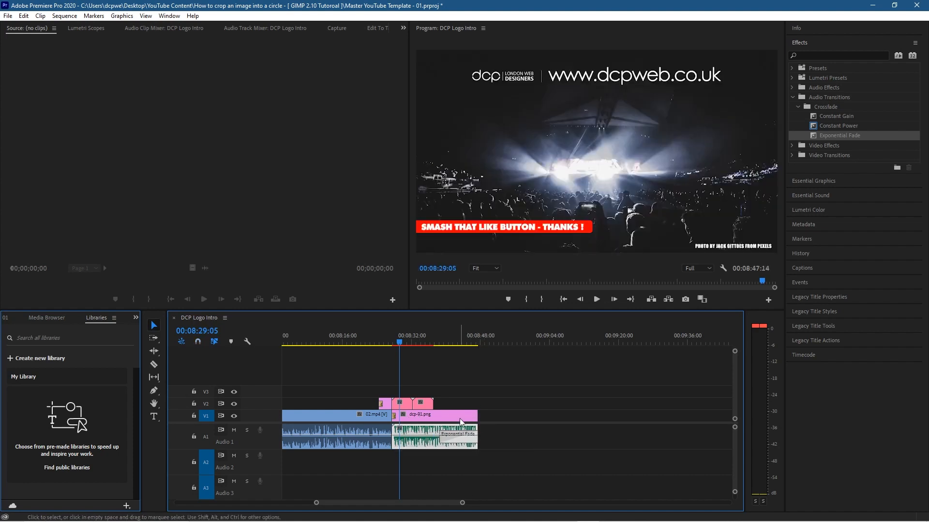
# Save the project and play the closing section from 00:08:24:00 to check the music under the end screen
pyautogui.hotkey('ctrl', 's')
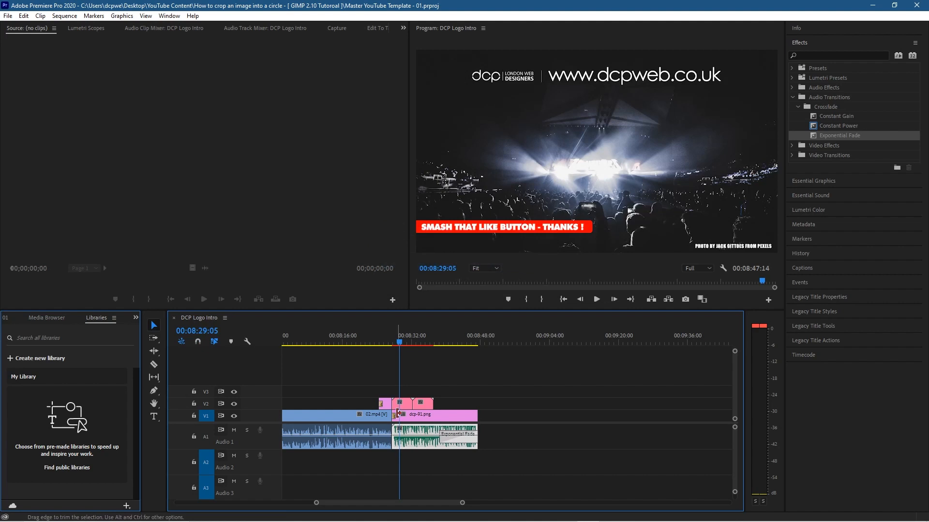
pyautogui.click(383, 345)
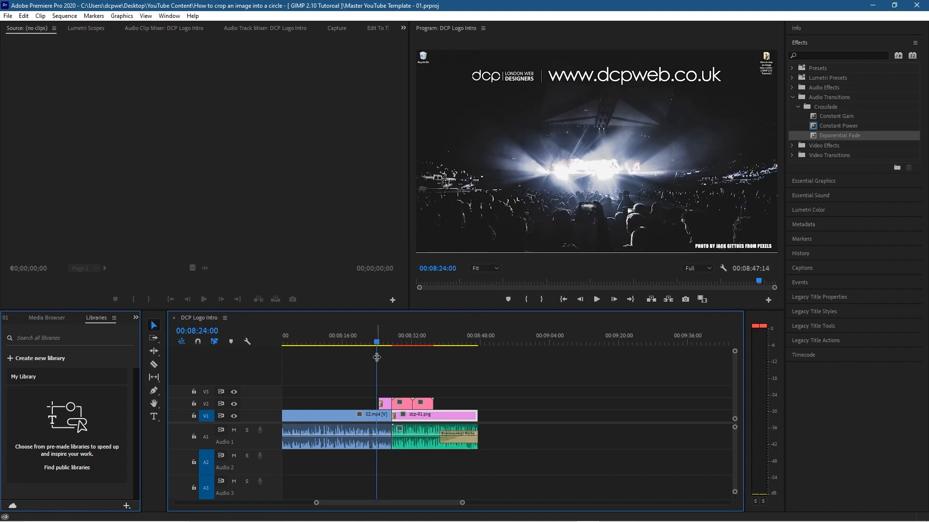
pyautogui.press('space')
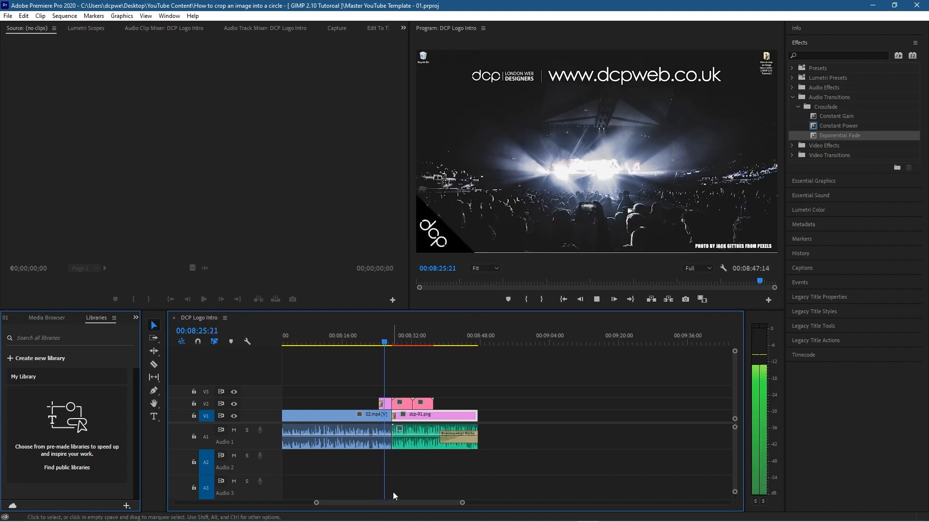
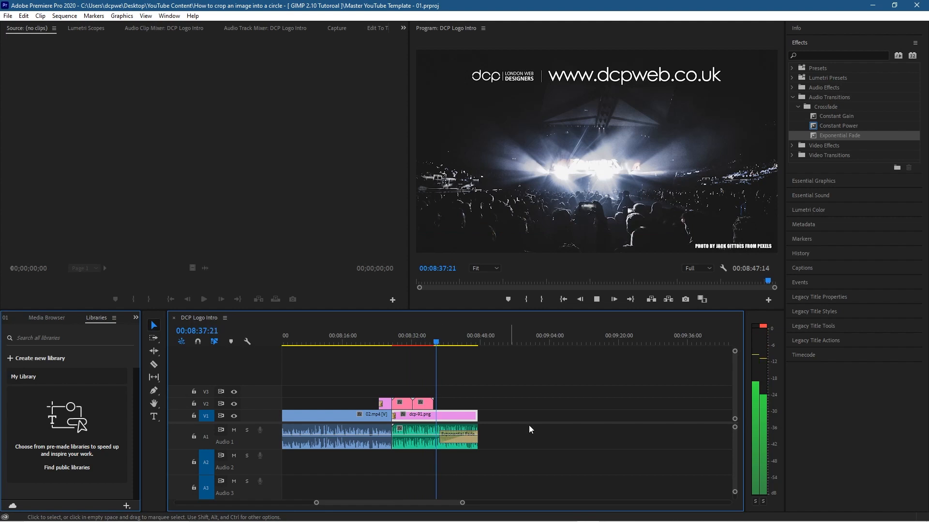
pyautogui.click(596, 298)
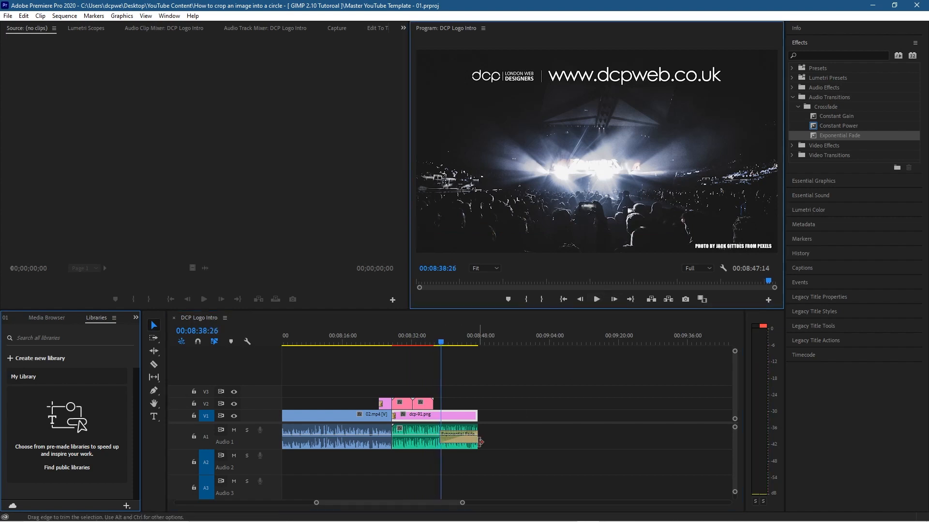
# Look over the whole sequence from intro to end screen and save the project
pyautogui.scroll(-2, 399, 432)
pyautogui.scroll(-1, 399, 431)
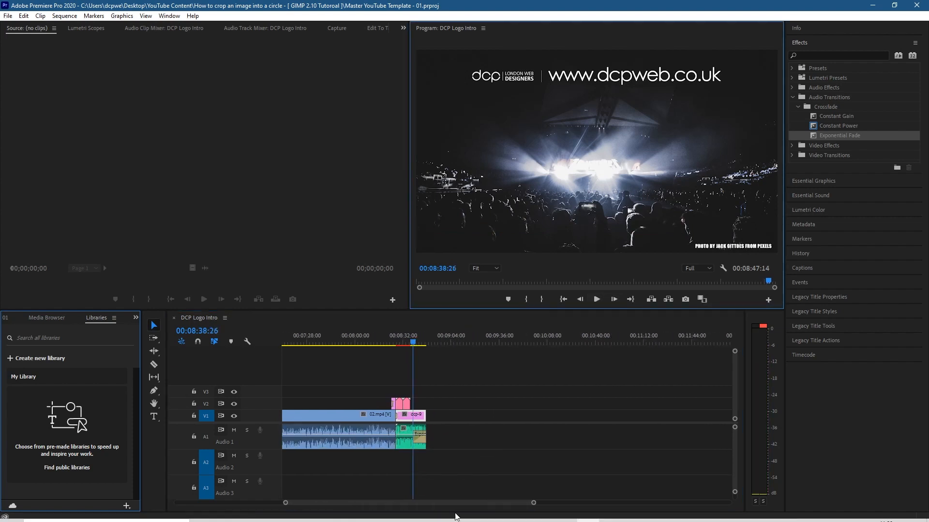
pyautogui.moveTo(484, 503); pyautogui.dragTo(353, 505)
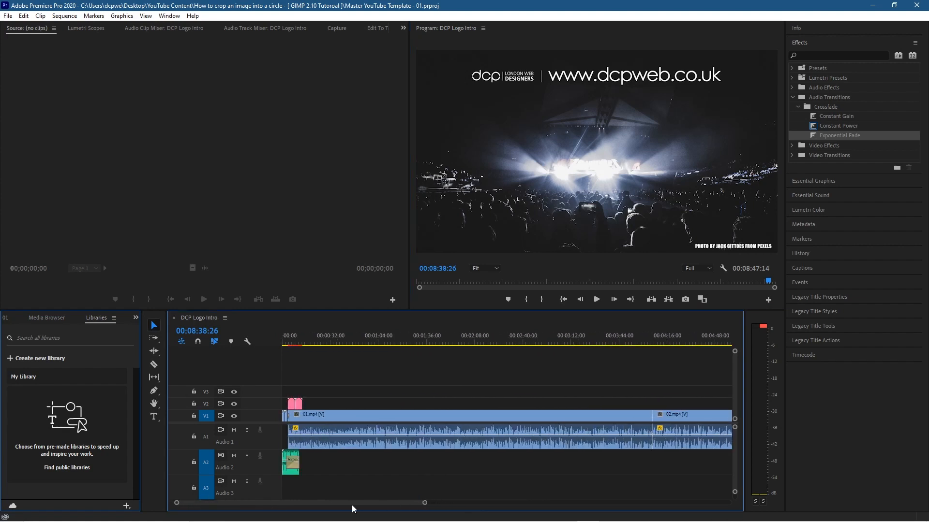
pyautogui.scroll(-3, 408, 442)
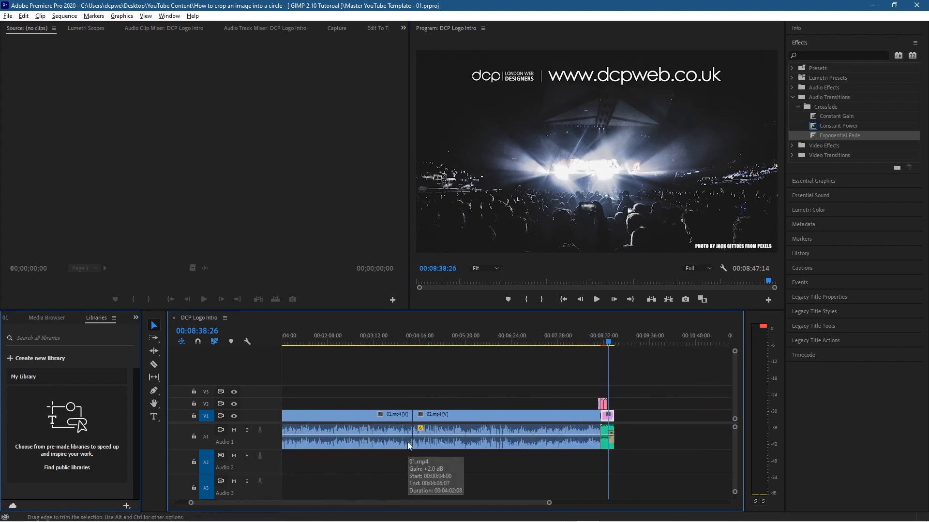
pyautogui.scroll(2, 402, 465)
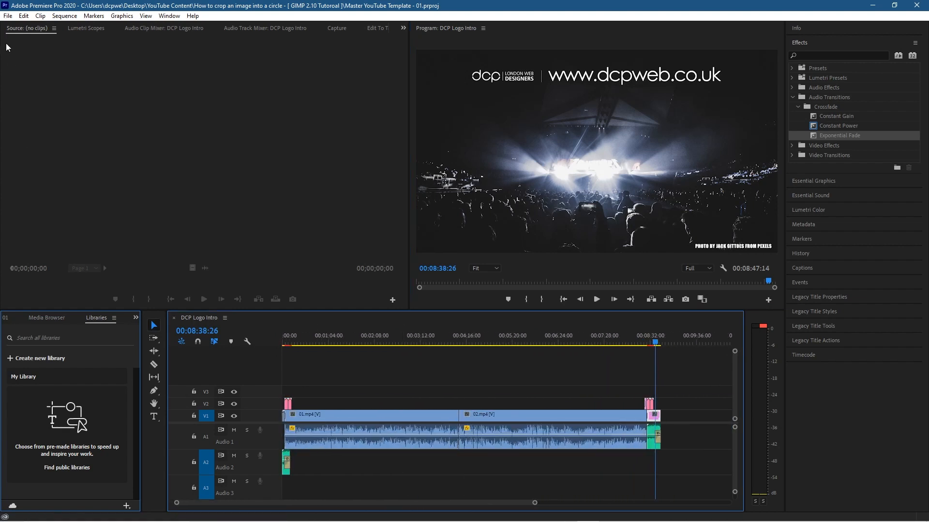
pyautogui.click(7, 15)
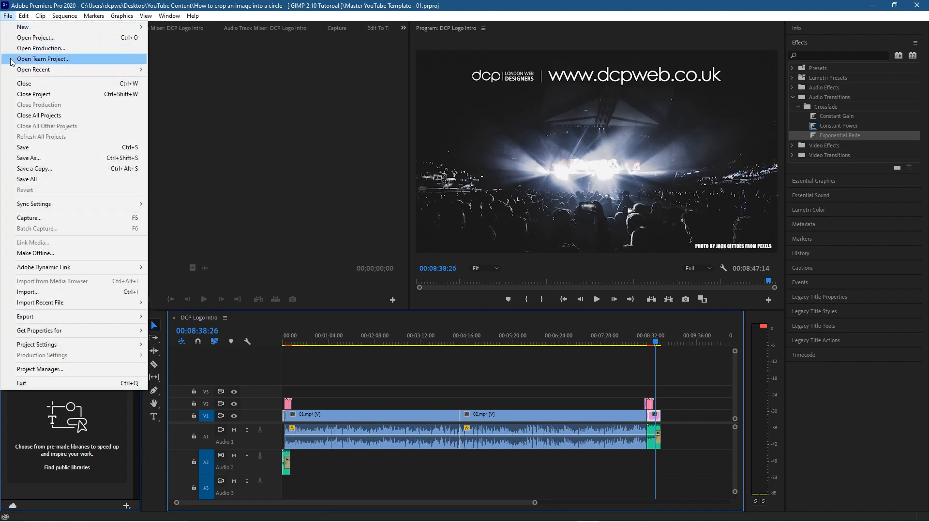
pyautogui.click(34, 147)
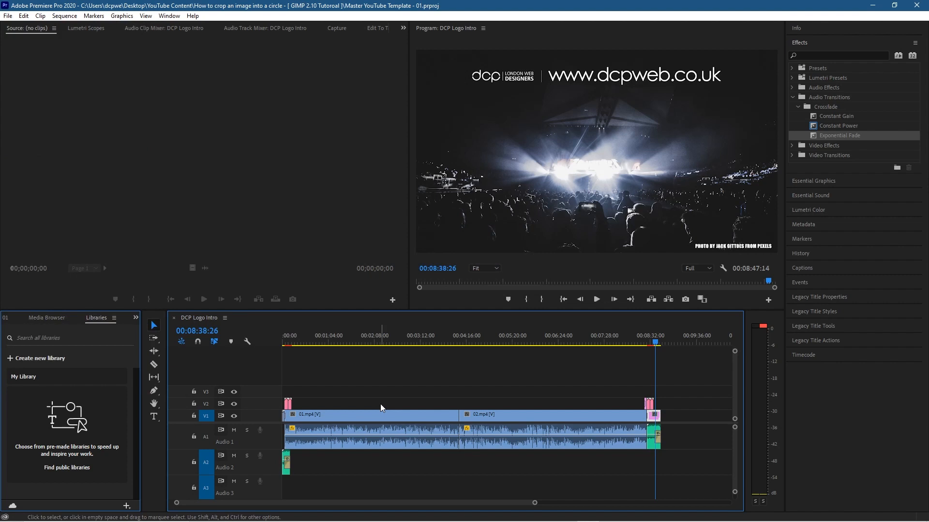
# Move the intro's Subscribe call-out on V2 to about 00:02:19 and its Like call-out to about 00:01:56, both above 01.mp4
pyautogui.press('alt')
pyautogui.click(283, 344)
pyautogui.scroll(4, 314, 379)
pyautogui.scroll(2, 312, 379)
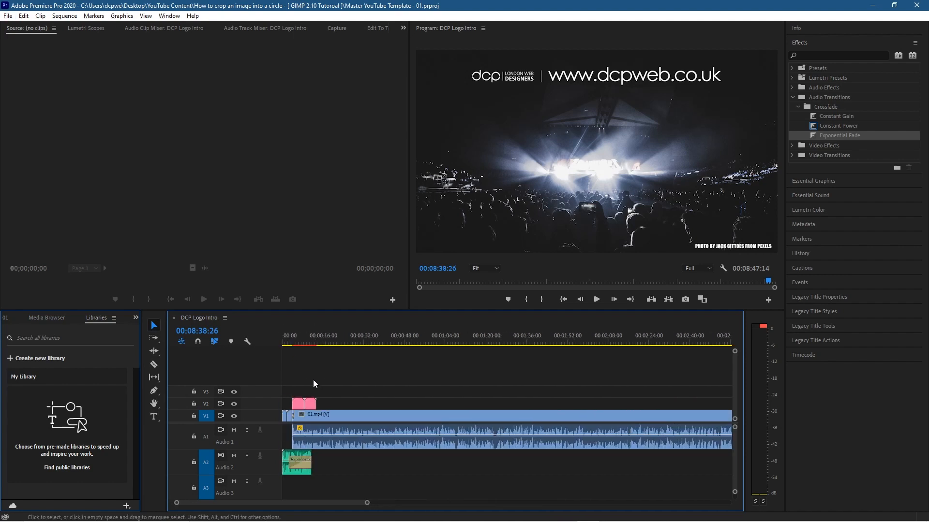
pyautogui.click(289, 345)
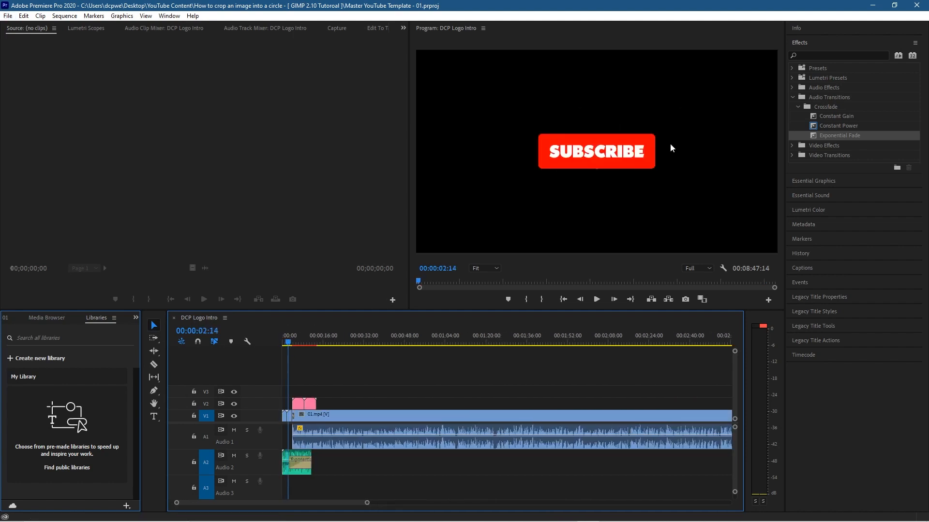
pyautogui.click(311, 405)
pyautogui.moveTo(340, 384); pyautogui.dragTo(640, 405)
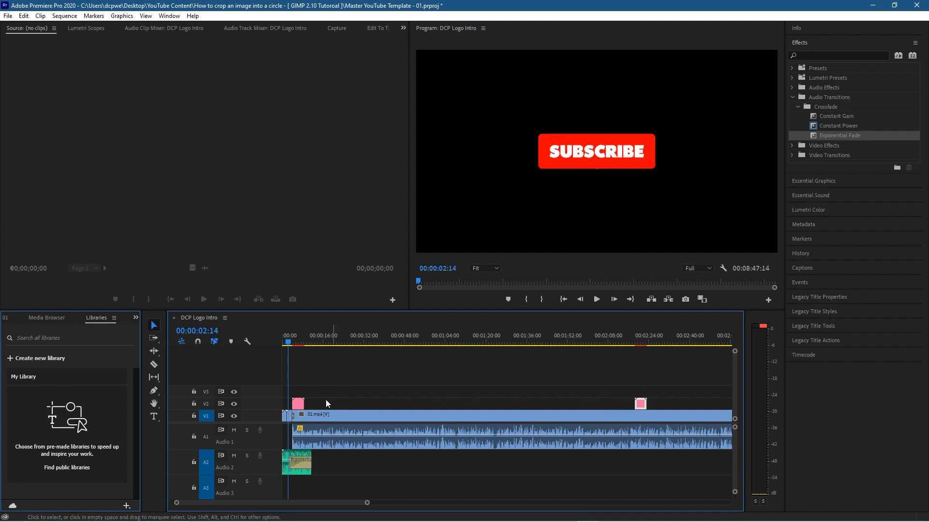
pyautogui.moveTo(298, 405); pyautogui.dragTo(582, 404)
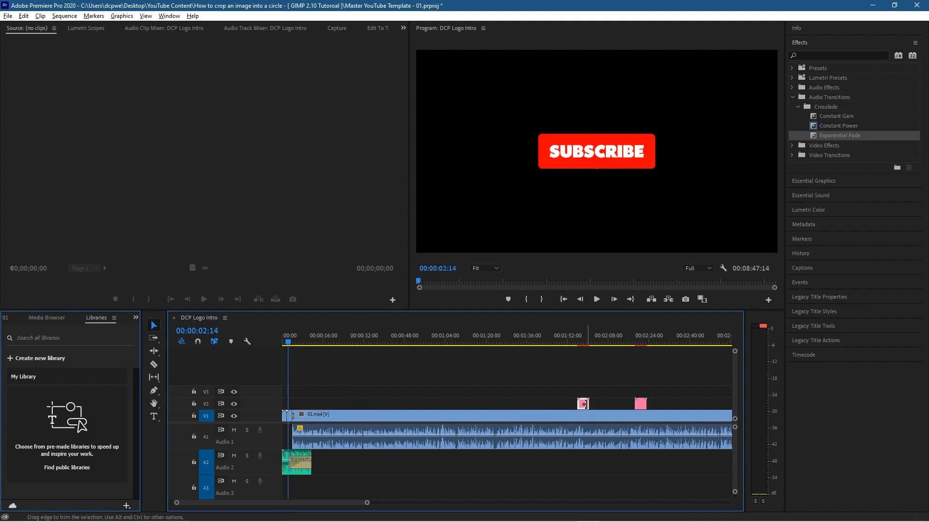
# Move the Subscribe call-out on V2 to about 00:05:57 above 02.mp4 and the Like call-out to about 00:02:34 above 01.mp4
pyautogui.press('-')
pyautogui.press('-')
pyautogui.press('-')
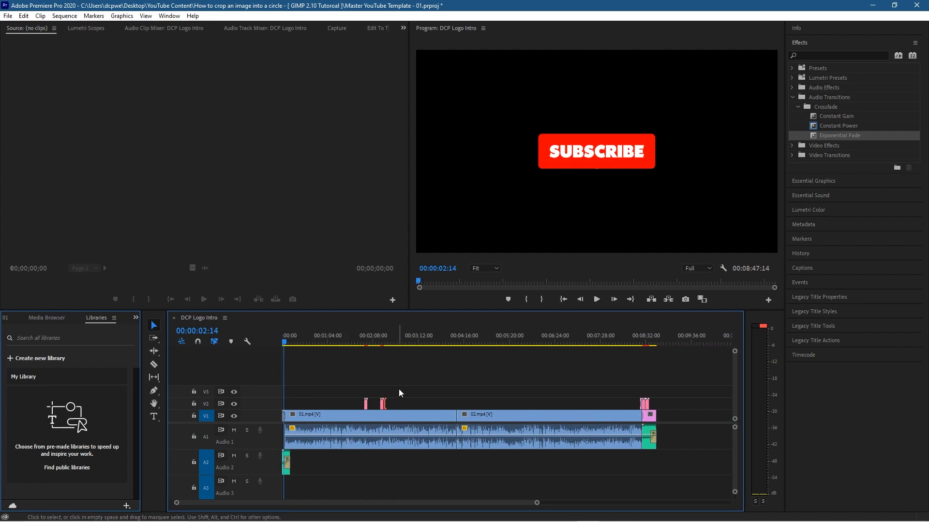
pyautogui.moveTo(408, 389)
pyautogui.mouseDown()
pyautogui.moveTo(382, 405)
pyautogui.moveTo(539, 407)
pyautogui.mouseUp()
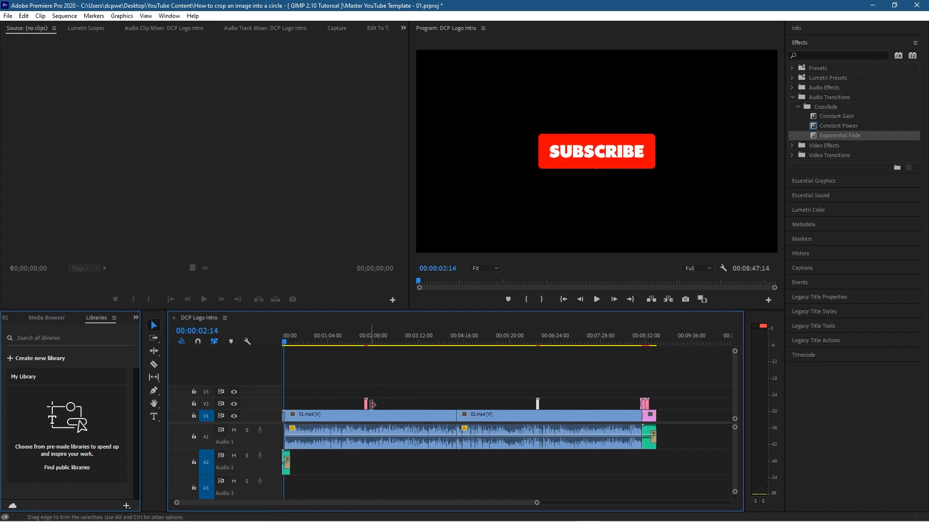
pyautogui.moveTo(366, 405); pyautogui.dragTo(393, 403)
# Preview the Like call-out at 00:02:36:00, play the Subscribe call-out from 00:05:56:29, and save the project
pyautogui.click(391, 344)
pyautogui.moveTo(392, 346); pyautogui.dragTo(394, 347)
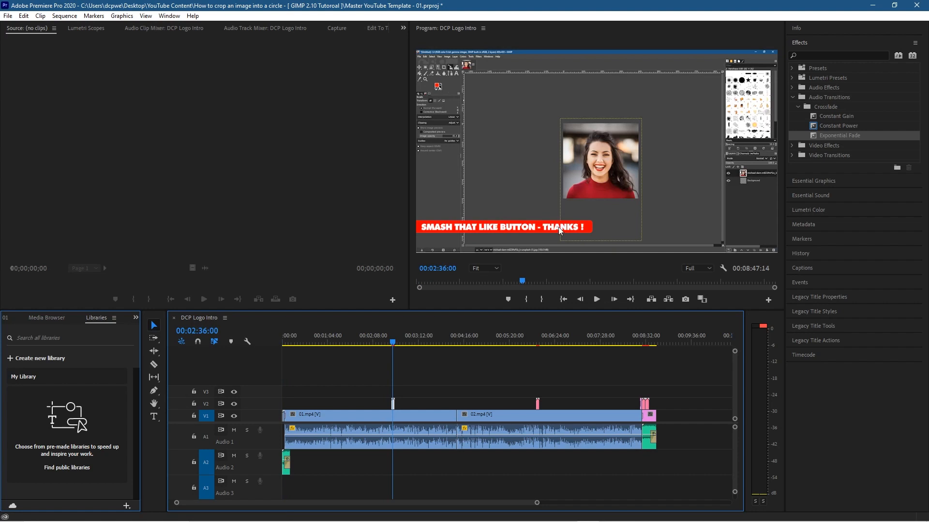
pyautogui.click(538, 345)
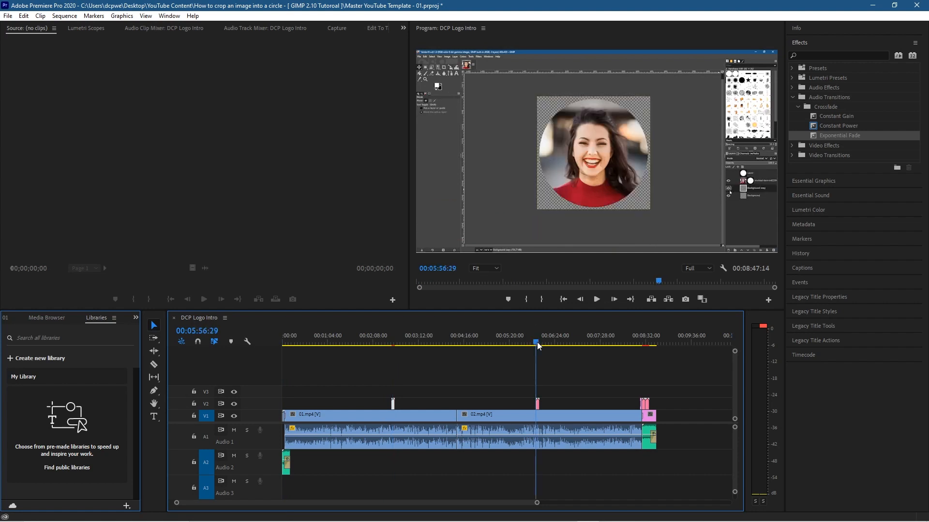
pyautogui.press('space')
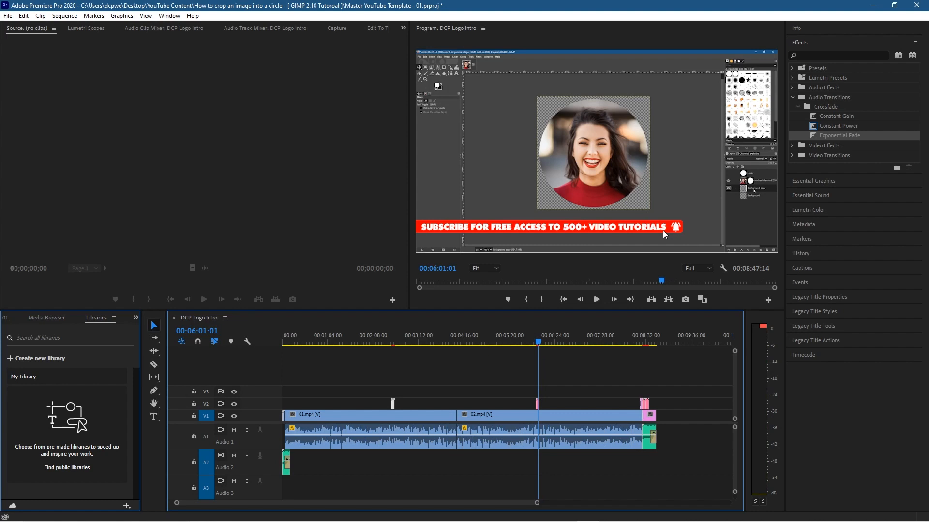
pyautogui.hotkey('ctrl', 's')
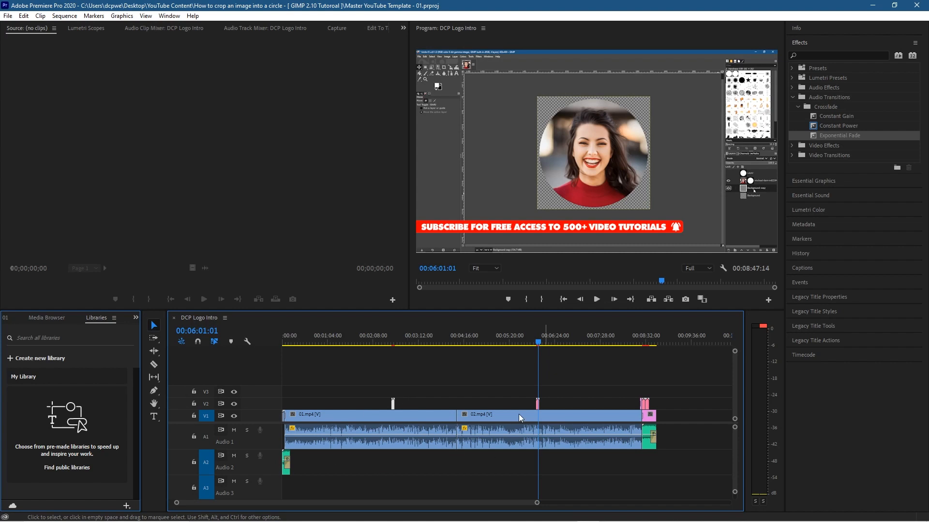
# Select in turn the mid-video call-outs, the dcp-91.png end image, and the 01.mp4 and 02.mp4 clips to review the layout
pyautogui.click(372, 385)
pyautogui.moveTo(372, 385); pyautogui.dragTo(569, 407)
pyautogui.click(651, 417)
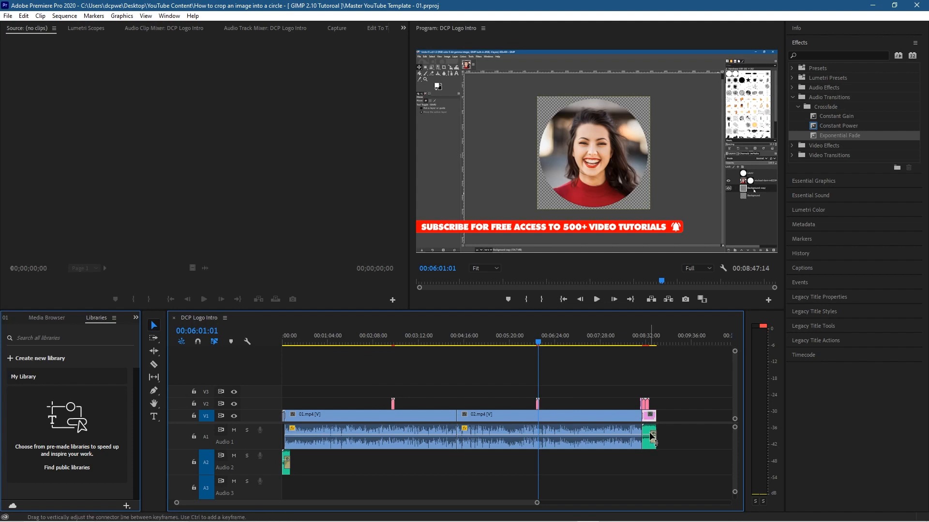
pyautogui.moveTo(652, 437)
pyautogui.moveTo(486, 473); pyautogui.dragTo(414, 436)
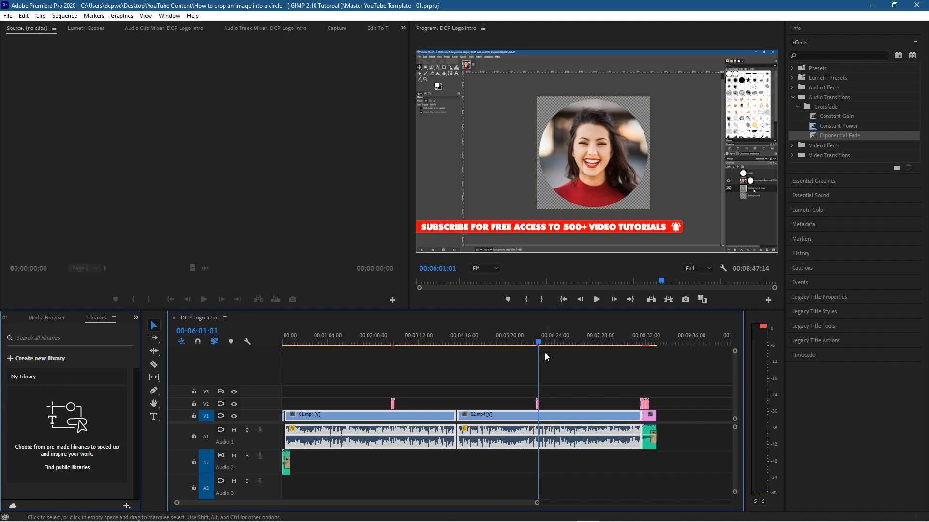
# Play the intro from just before 01.mp4 begins to check the transition and the fading music on A2
pyautogui.moveTo(538, 342); pyautogui.dragTo(427, 342)
pyautogui.press('Home')
pyautogui.scroll(6, 367, 364)
pyautogui.scroll(4, 365, 362)
pyautogui.scroll(6, 367, 367)
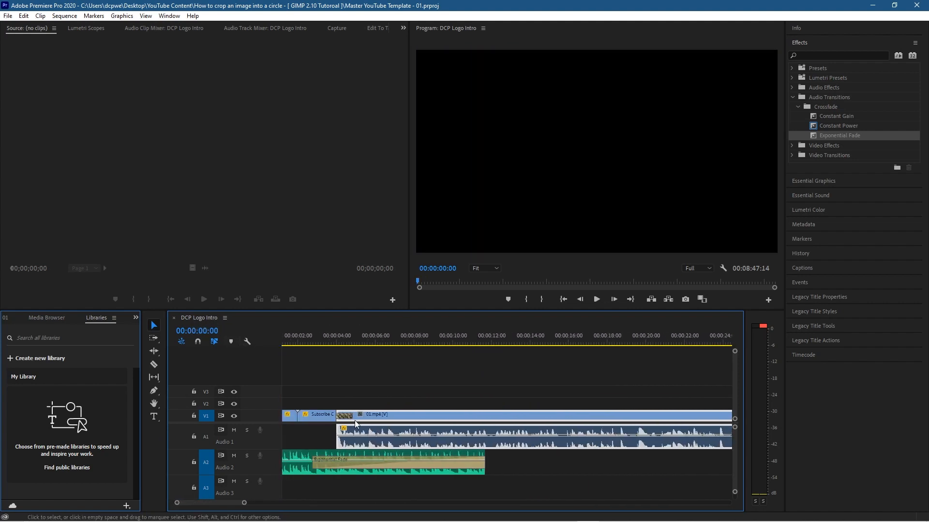
pyautogui.scroll(2, 356, 424)
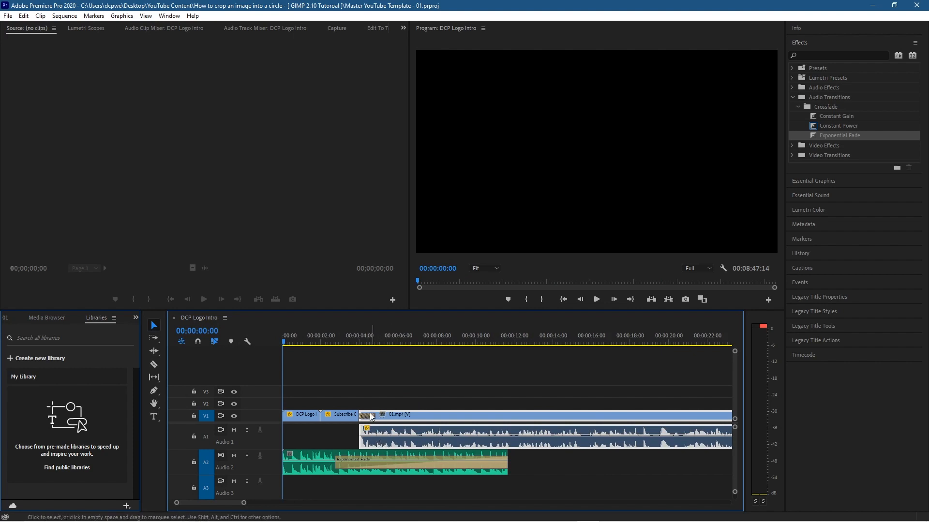
pyautogui.click(356, 343)
pyautogui.press('space')
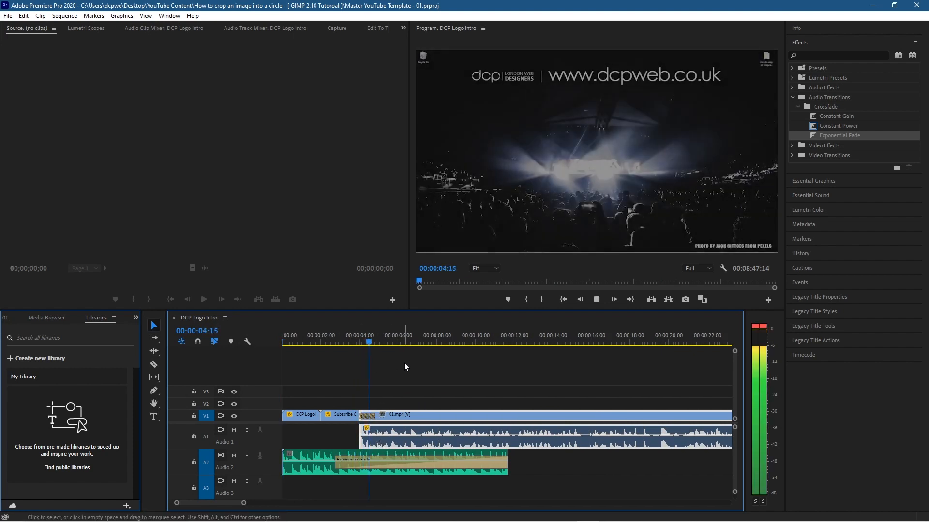
pyautogui.press('space')
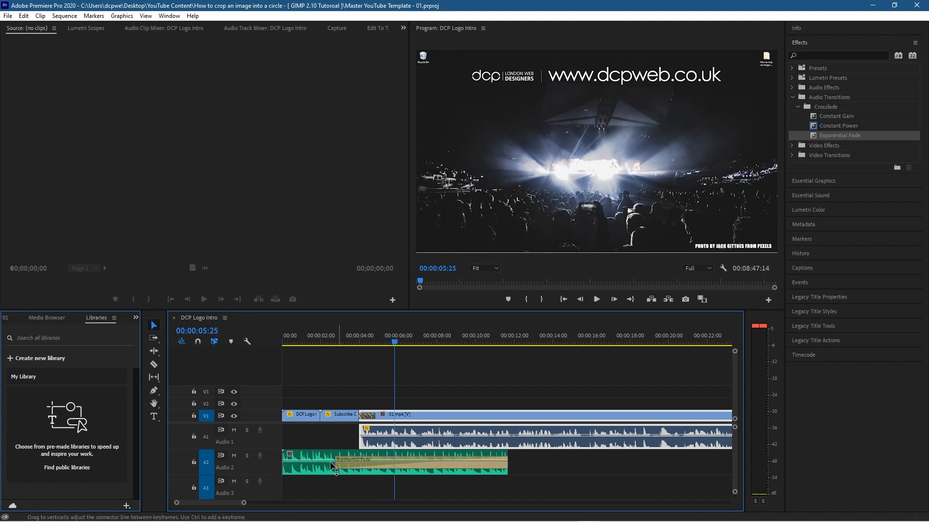
# Play the change from 02.mp4 to the end screen just before 00:08:27:02 to check its music, and save the project
pyautogui.scroll(-6, 249, 505)
pyautogui.moveTo(249, 505); pyautogui.dragTo(409, 503)
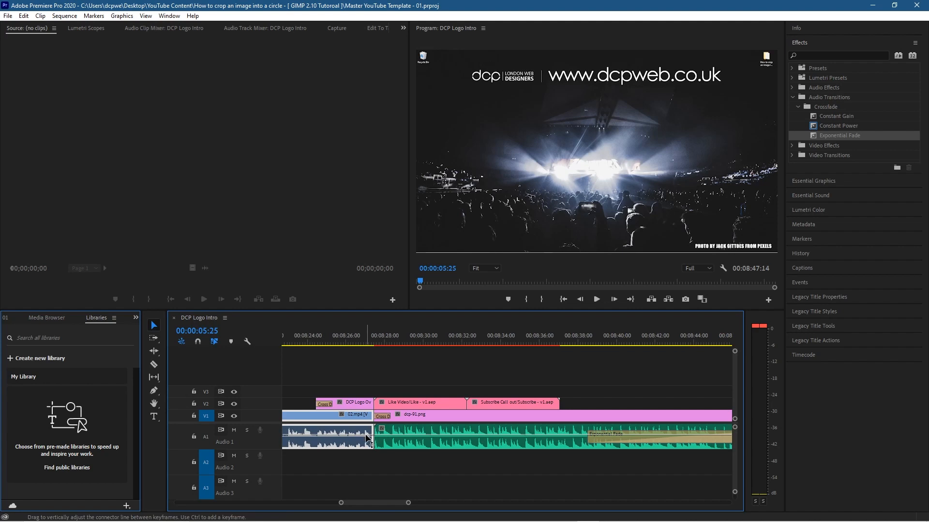
pyautogui.click(361, 338)
pyautogui.press('space')
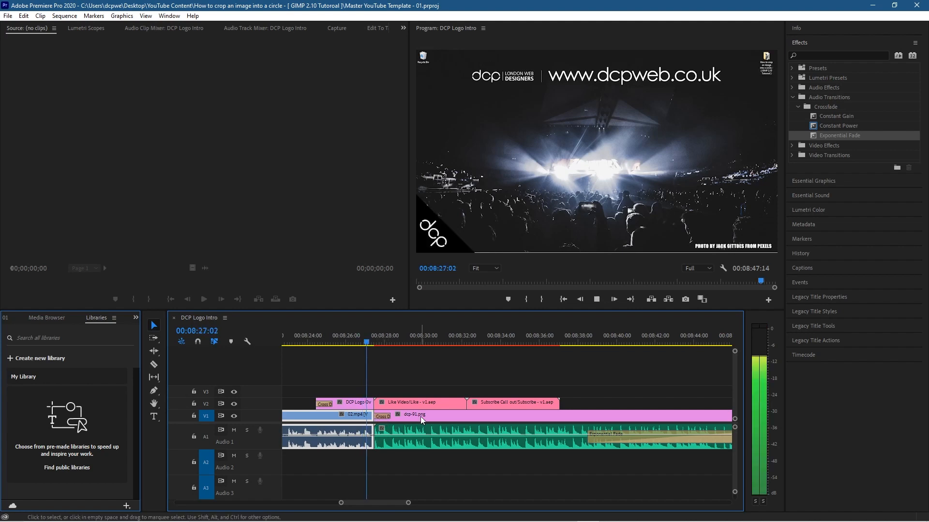
pyautogui.hotkey('ctrl', 's')
# Review the full sequence with its intro, main clips, call-outs and end screen, and clear the clip selection
pyautogui.scroll(-5, 428, 409)
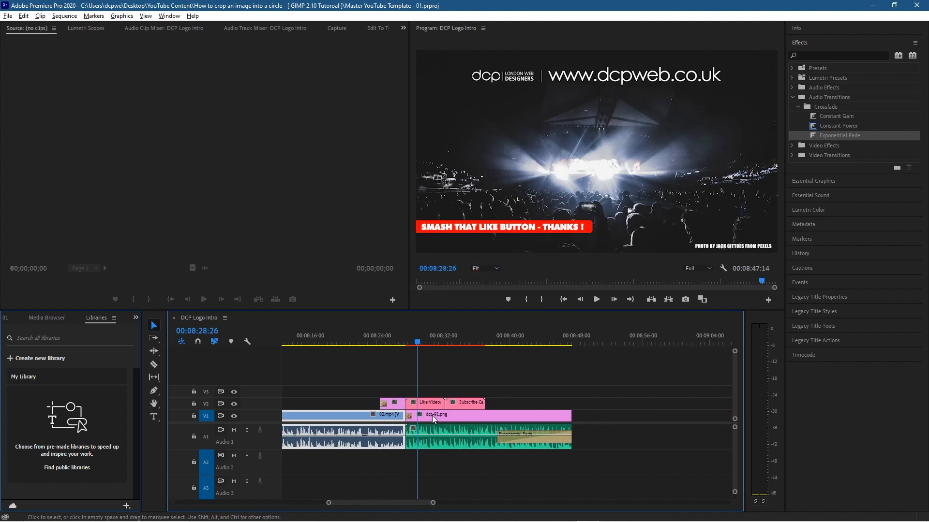
pyautogui.moveTo(445, 500); pyautogui.dragTo(371, 501)
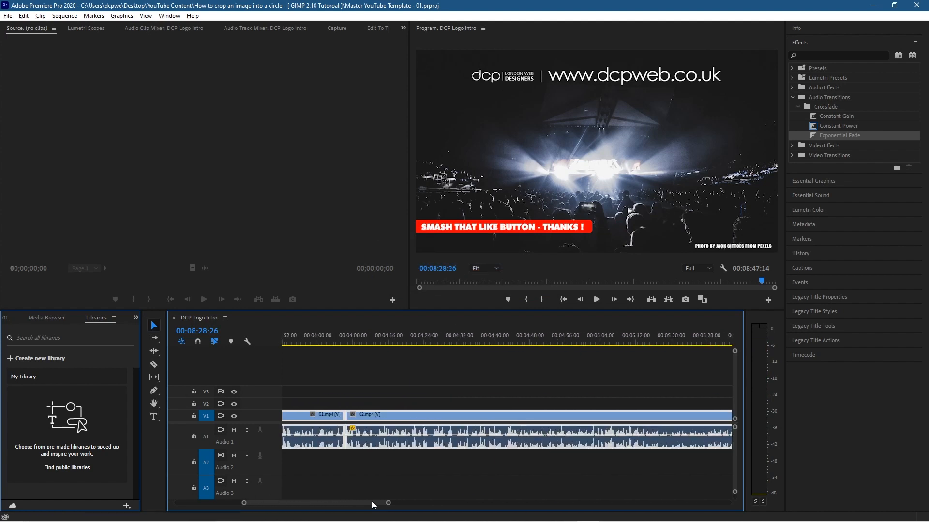
pyautogui.scroll(-6, 436, 466)
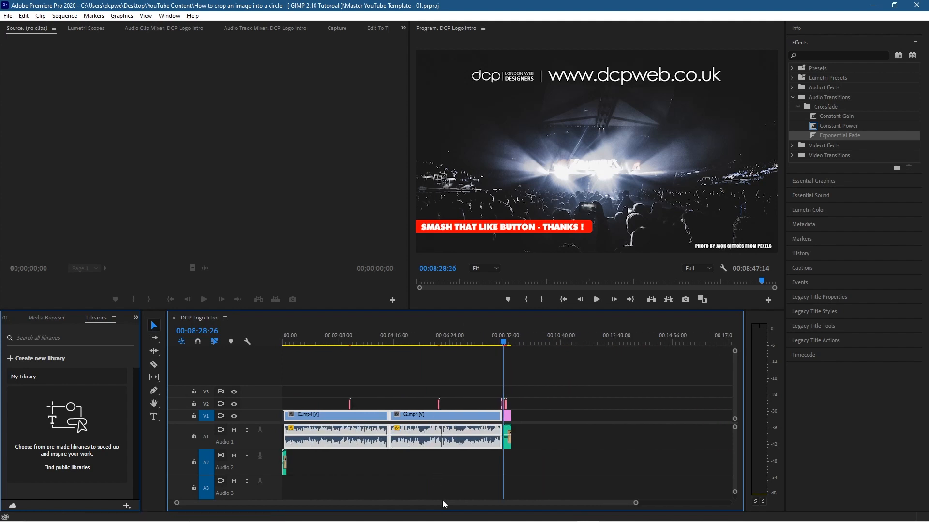
pyautogui.scroll(1, 373, 484)
pyautogui.scroll(1, 407, 486)
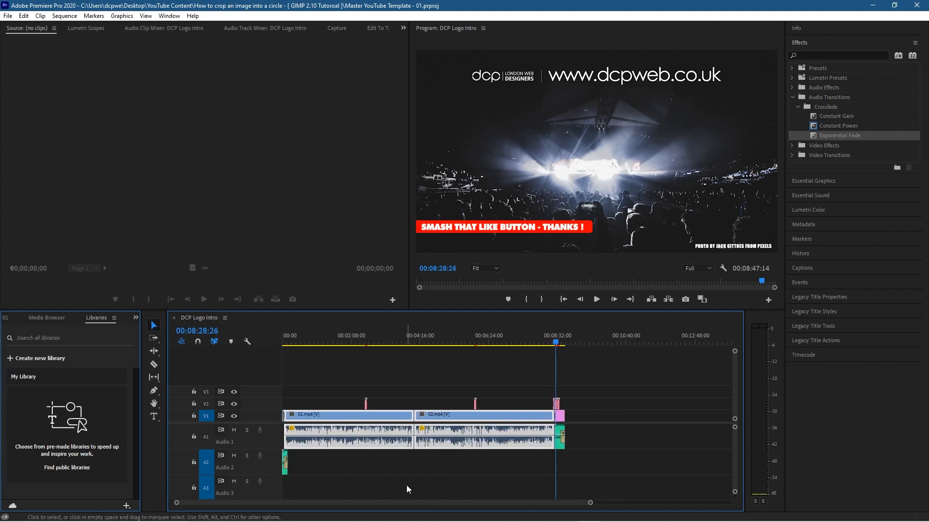
pyautogui.scroll(1, 406, 486)
pyautogui.hscroll(-2, 406, 486)
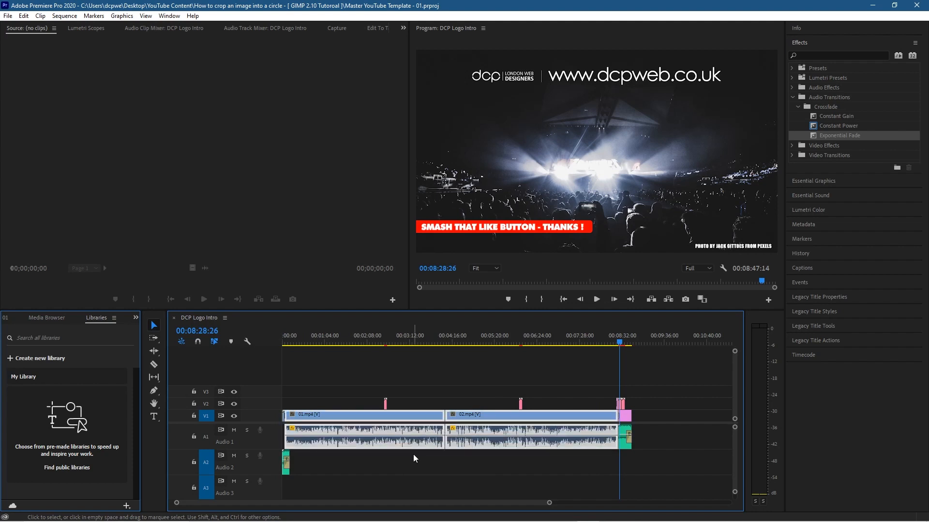
pyautogui.moveTo(373, 377); pyautogui.dragTo(540, 410)
pyautogui.click(494, 469)
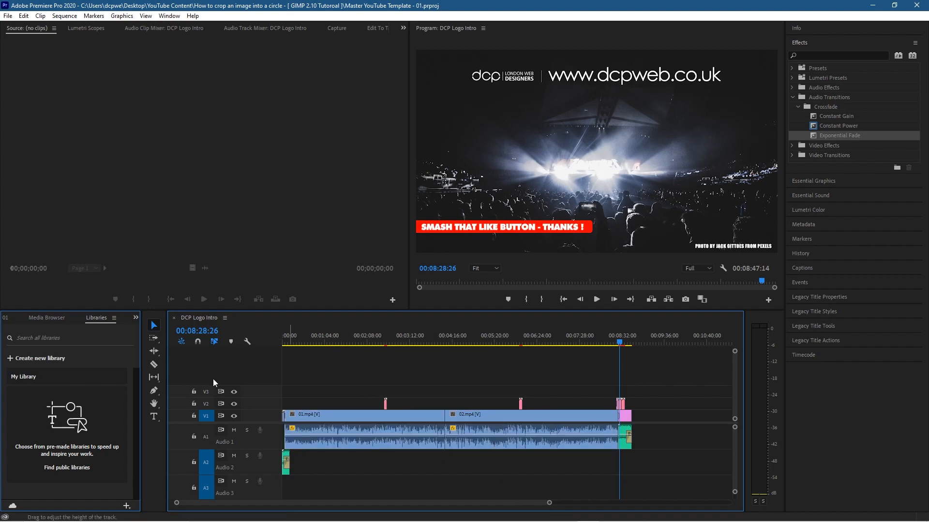
# Save the project, review the media export settings with H.264 and Match Source - High bitrate, and leave the export dialog
pyautogui.click(8, 15)
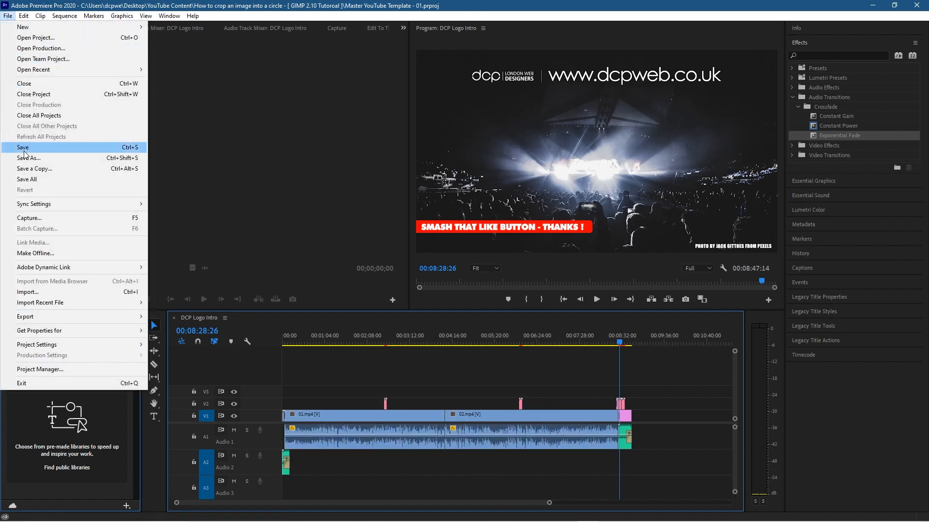
pyautogui.click(22, 147)
pyautogui.click(7, 17)
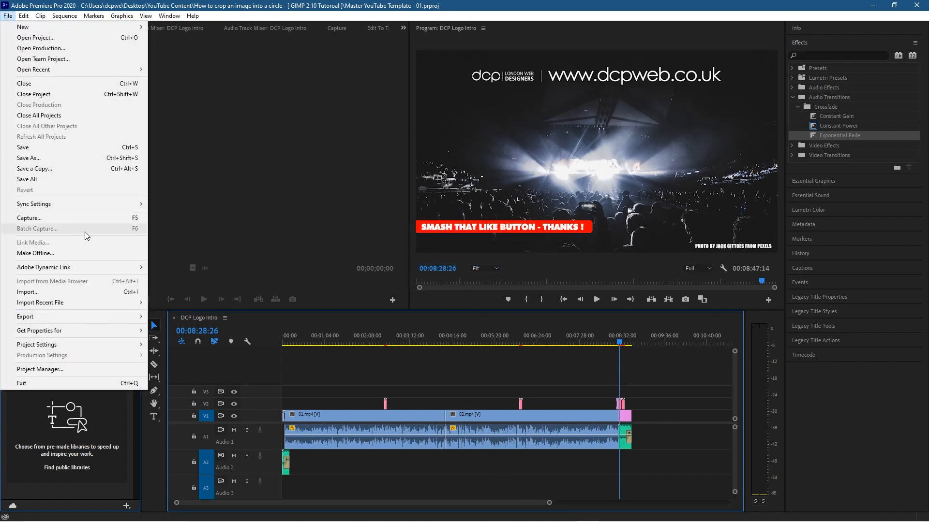
pyautogui.moveTo(78, 316)
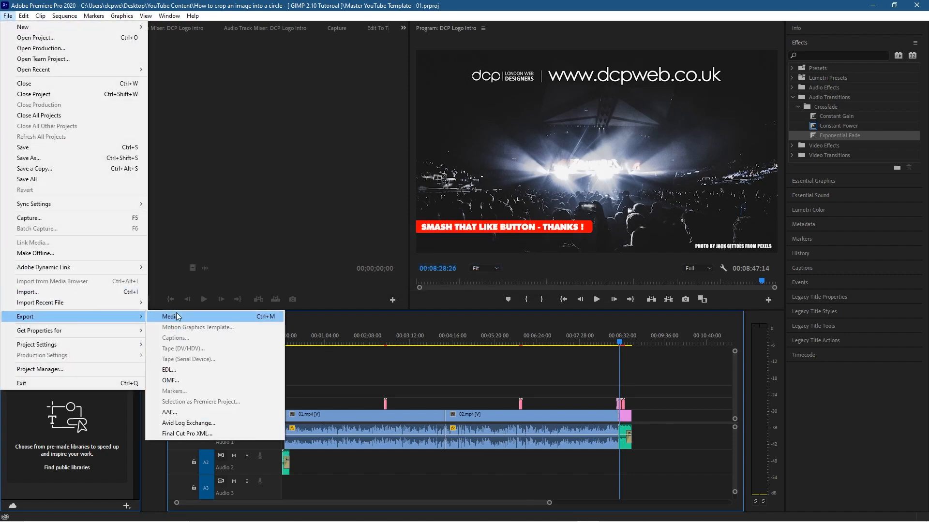
pyautogui.click(173, 316)
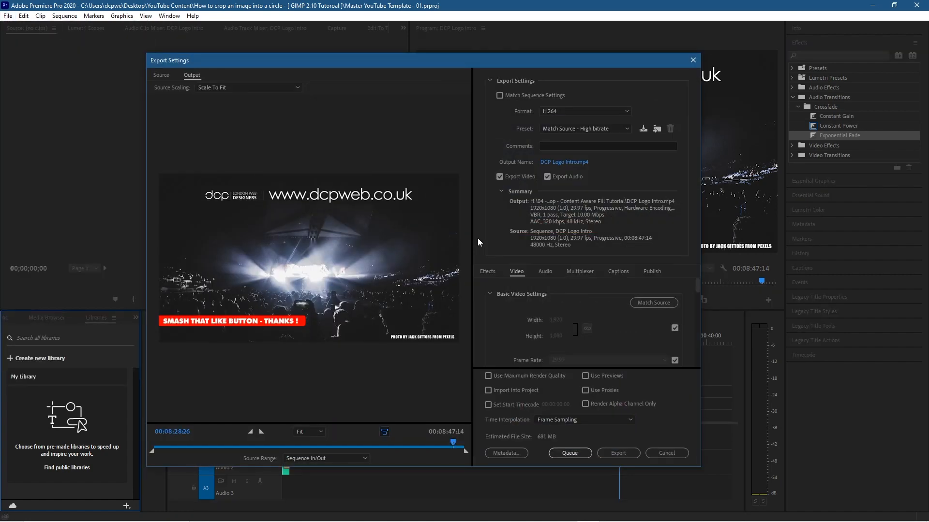
pyautogui.click(578, 455)
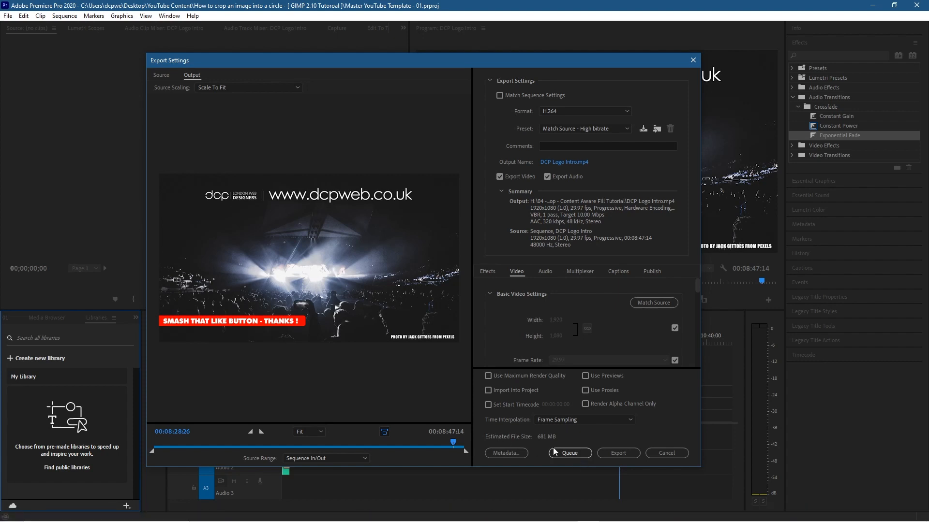
pyautogui.click(607, 453)
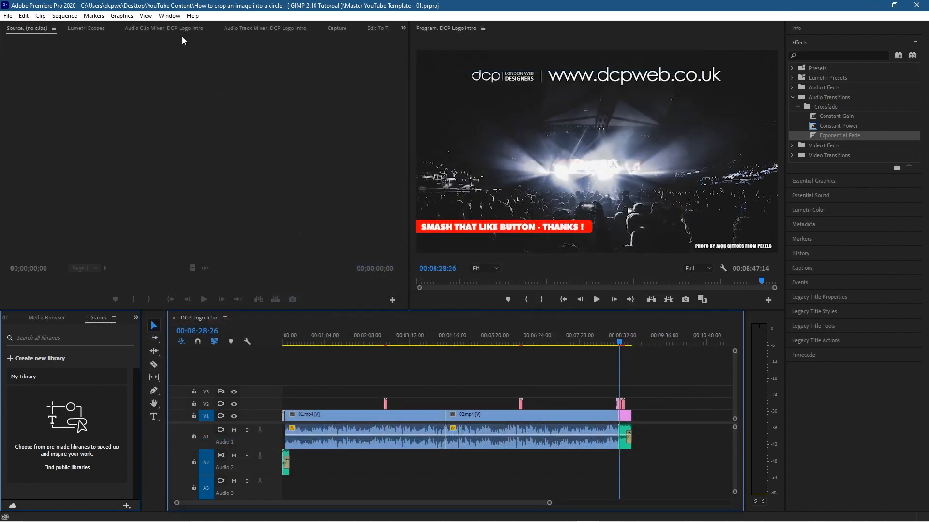
# Save the project once more and close Premiere Pro
pyautogui.click(7, 15)
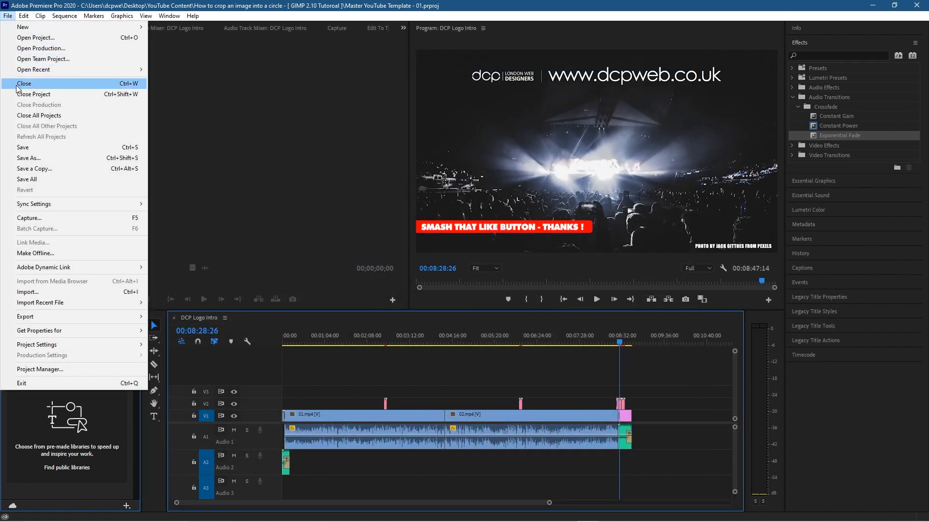
pyautogui.click(30, 148)
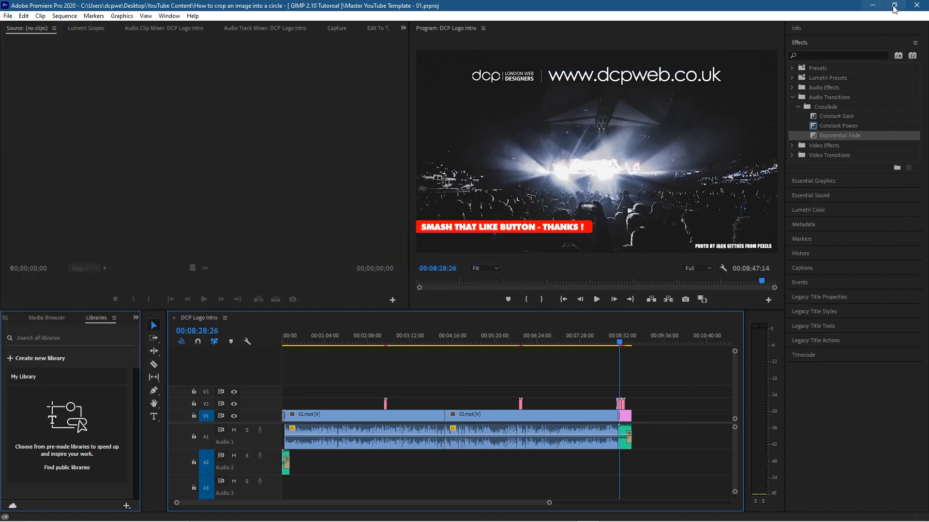
pyautogui.click(918, 5)
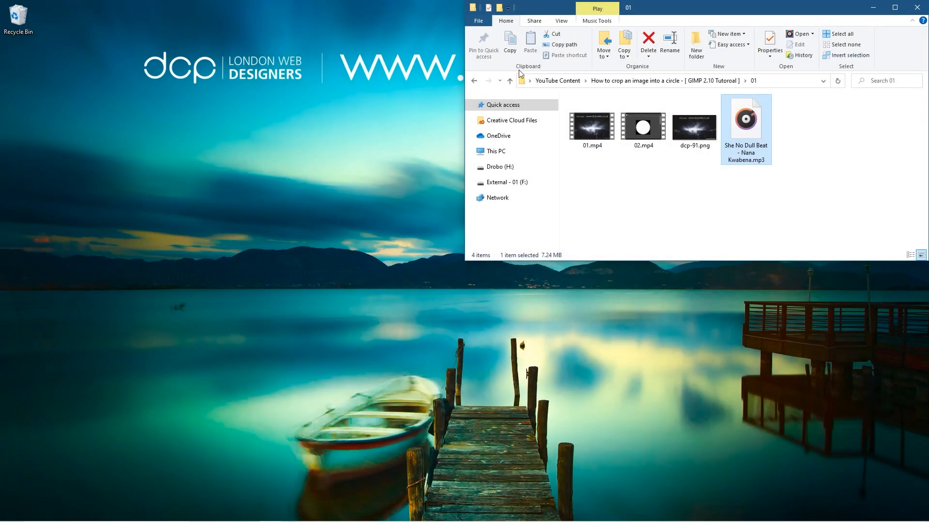
# In File Explorer, go back to the YouTube Content folder and move its window clear of the folder on the desktop
pyautogui.click(473, 81)
pyautogui.click(473, 81)
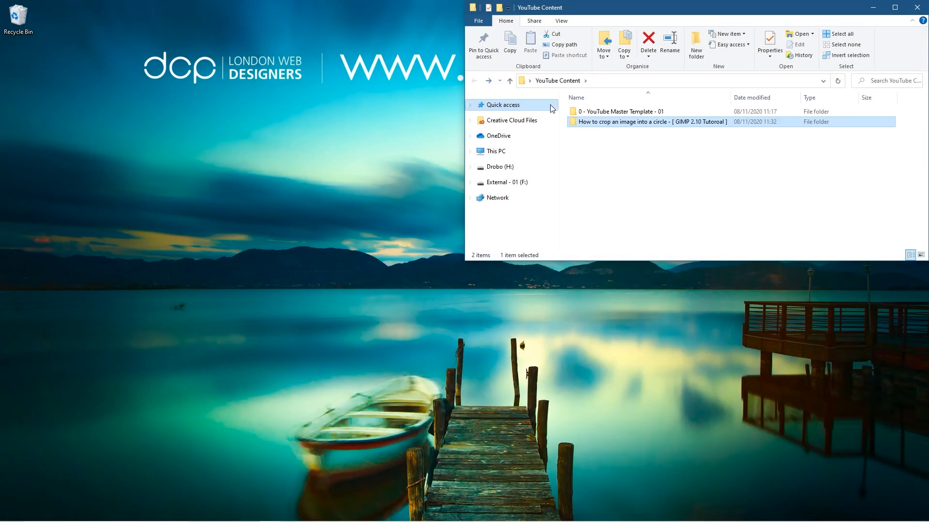
pyautogui.moveTo(818, 11); pyautogui.dragTo(814, 75)
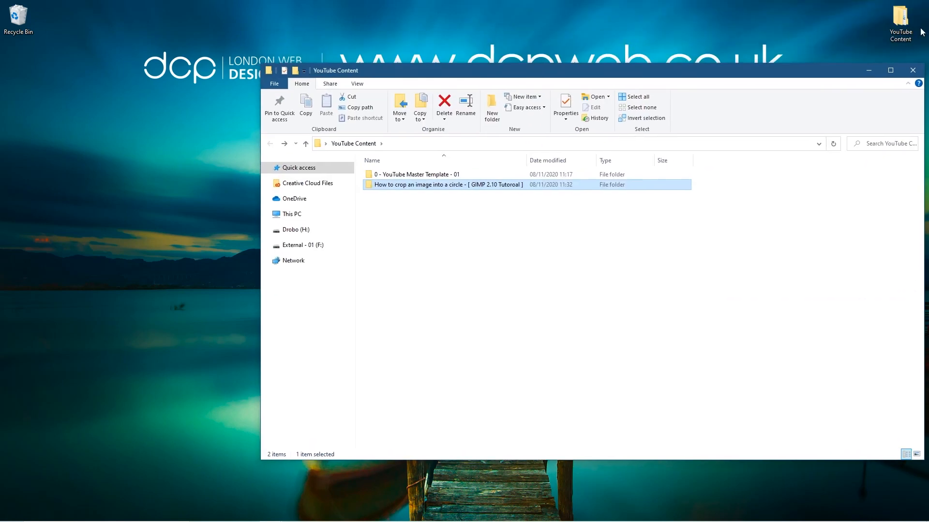
pyautogui.click(894, 32)
pyautogui.click(489, 211)
# Open the 0 - YouTube Master Template - 01 folder in its own window, side by side with the YouTube Content window
pyautogui.click(405, 177)
pyautogui.doubleClick(405, 177)
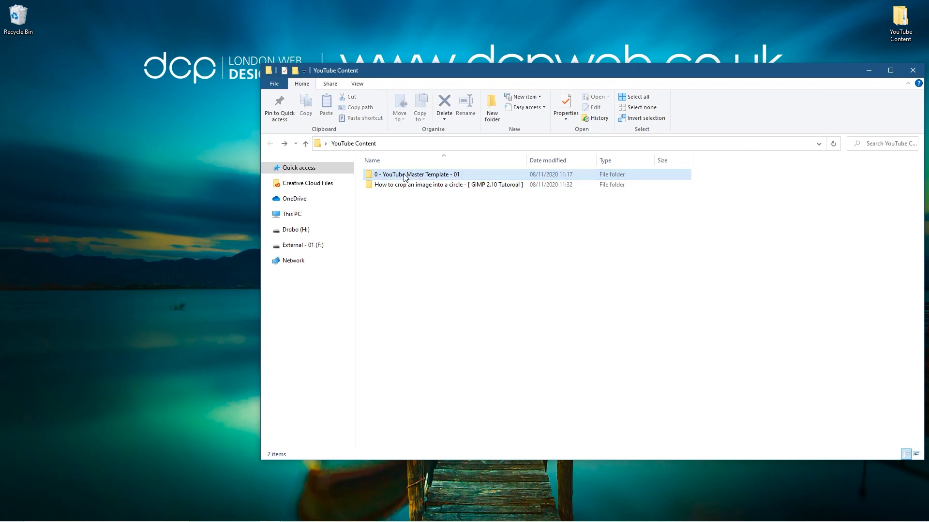
pyautogui.press('super+Left')
pyautogui.click(576, 178)
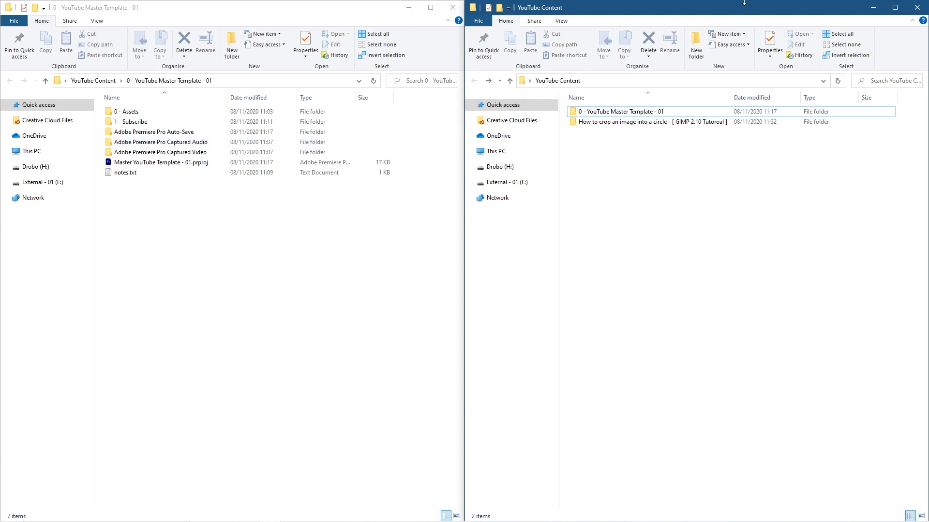
# Show the YouTube Content folder in both File Explorer windows, arranged side by side at full height
pyautogui.moveTo(744, 3); pyautogui.dragTo(748, 99)
pyautogui.click(900, 24)
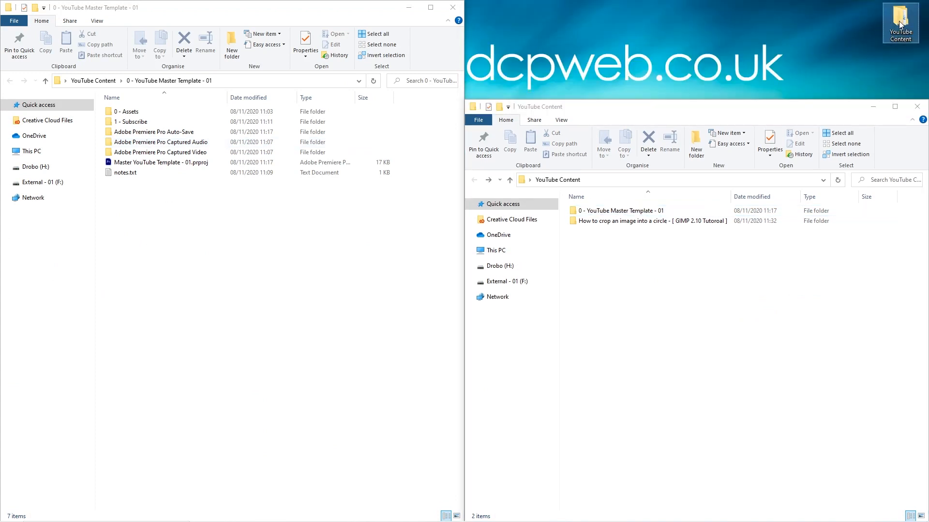
pyautogui.click(111, 83)
pyautogui.click(667, 118)
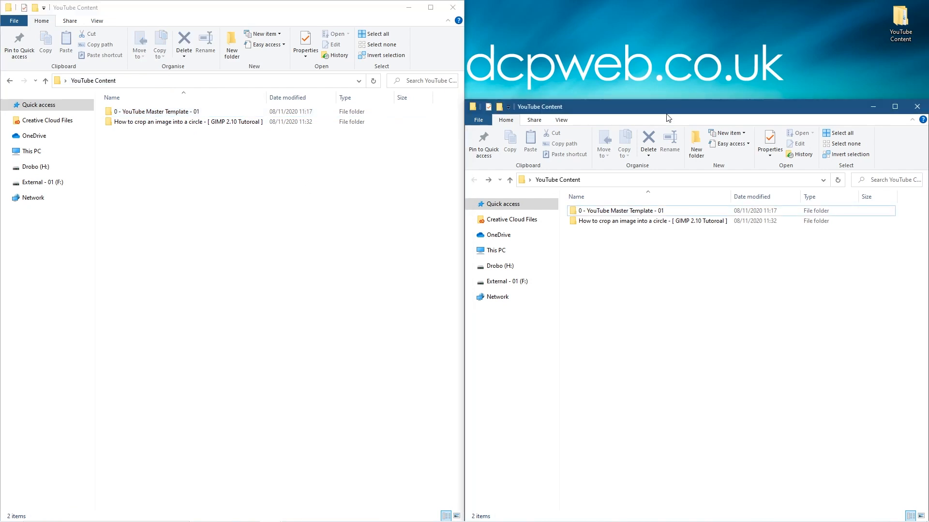
pyautogui.press('super+Right')
pyautogui.click(350, 187)
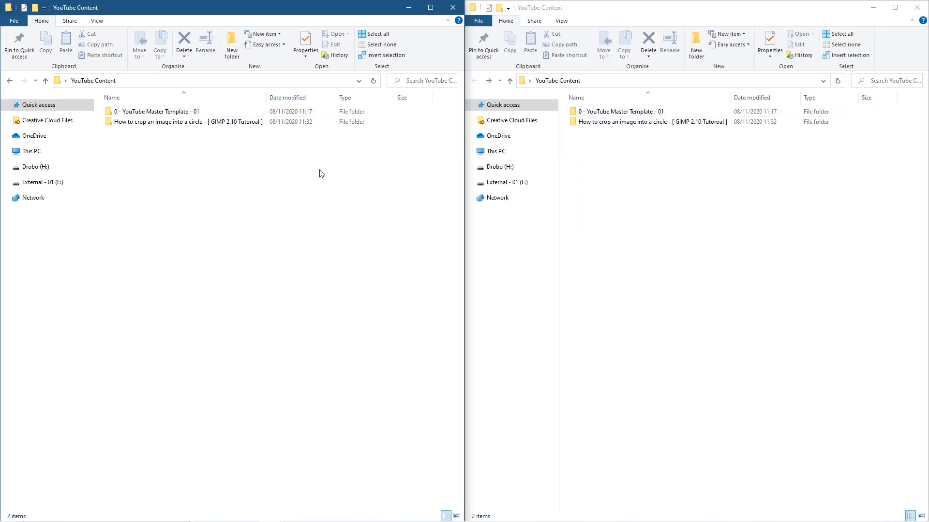
# Open the master template folder in one window and the How to crop an image into a circle tutorial folder in the other
pyautogui.click(145, 114)
pyautogui.doubleClick(145, 114)
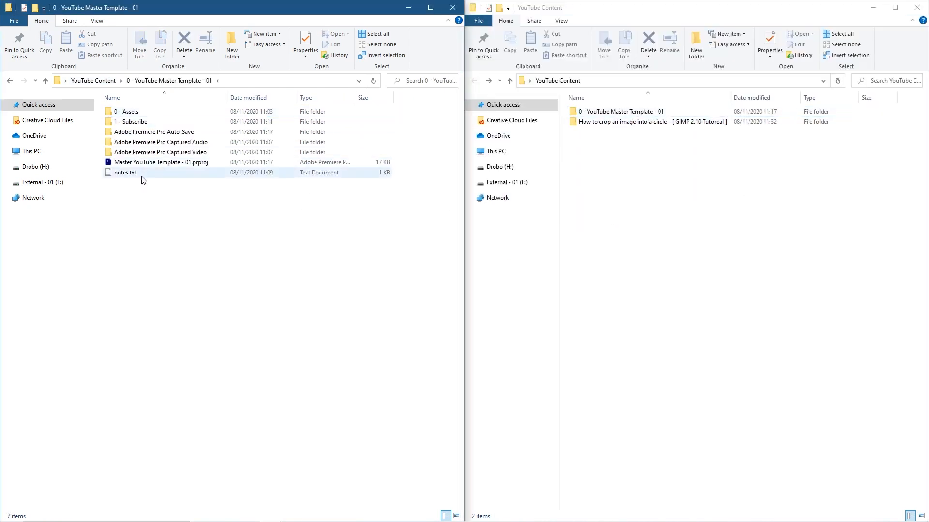
pyautogui.click(123, 164)
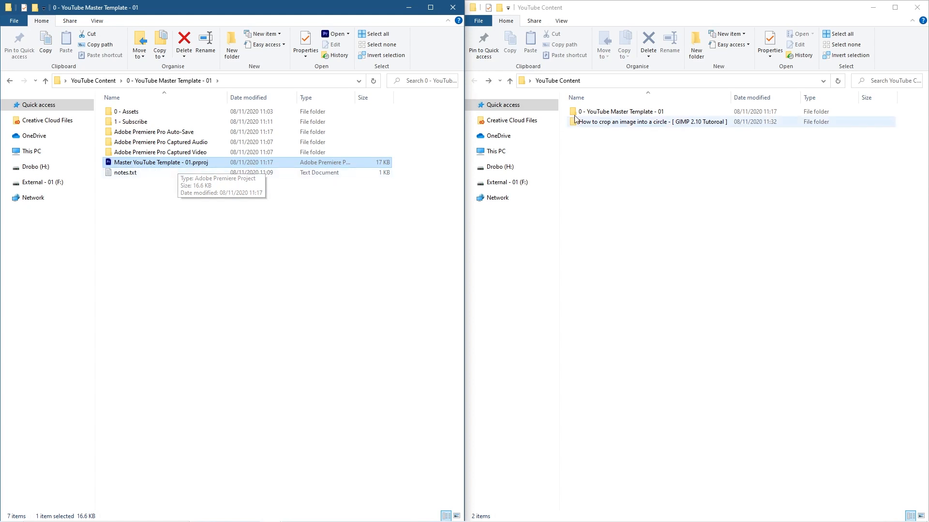
pyautogui.click(621, 126)
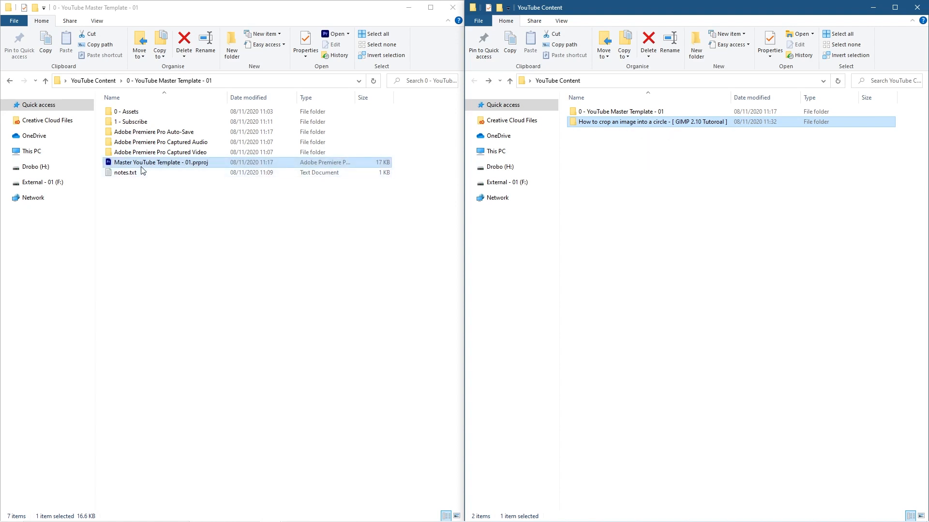
pyautogui.doubleClick(611, 122)
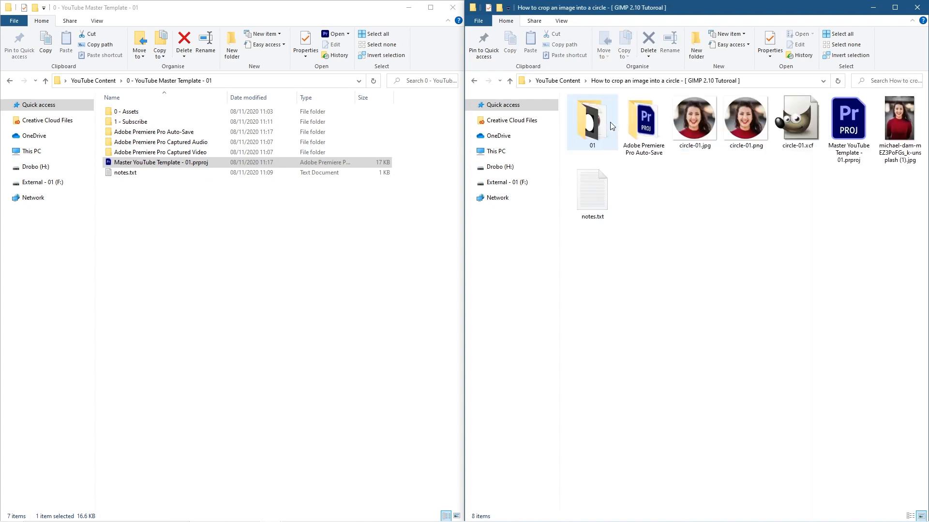
# Compare Master YouTube Template - 01.prproj in both folders and examine the template's 0 - Assets and 1 - Subscribe folders
pyautogui.click(840, 138)
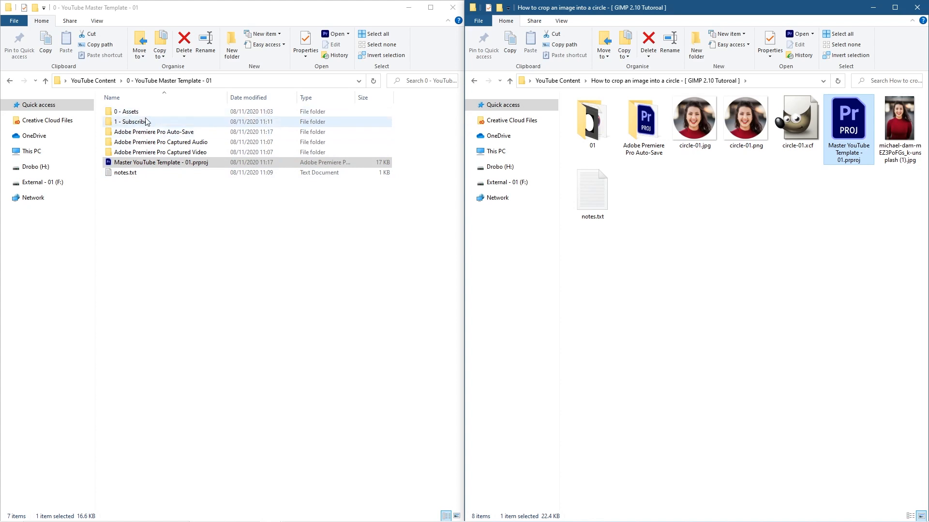
pyautogui.click(116, 112)
pyautogui.keyDown('ctrl'); pyautogui.click(119, 122); pyautogui.keyUp('ctrl')
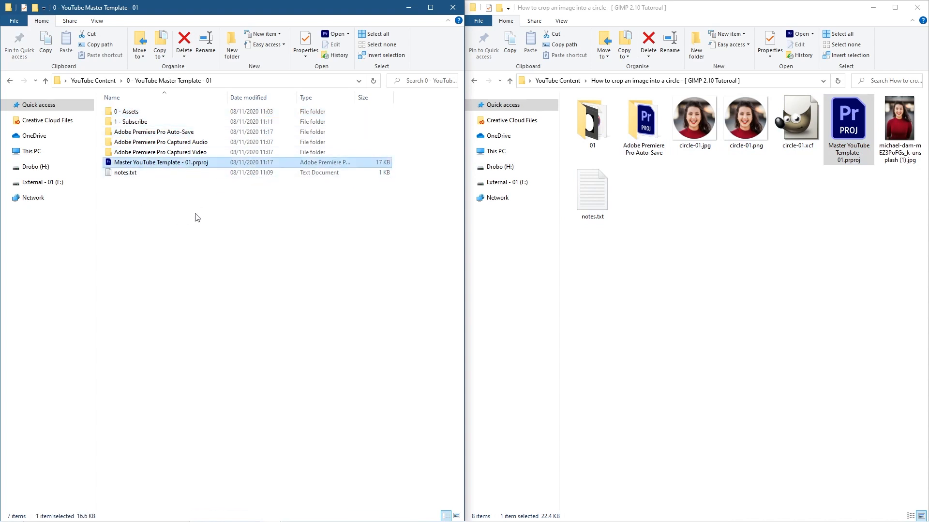
pyautogui.click(158, 162)
pyautogui.click(838, 143)
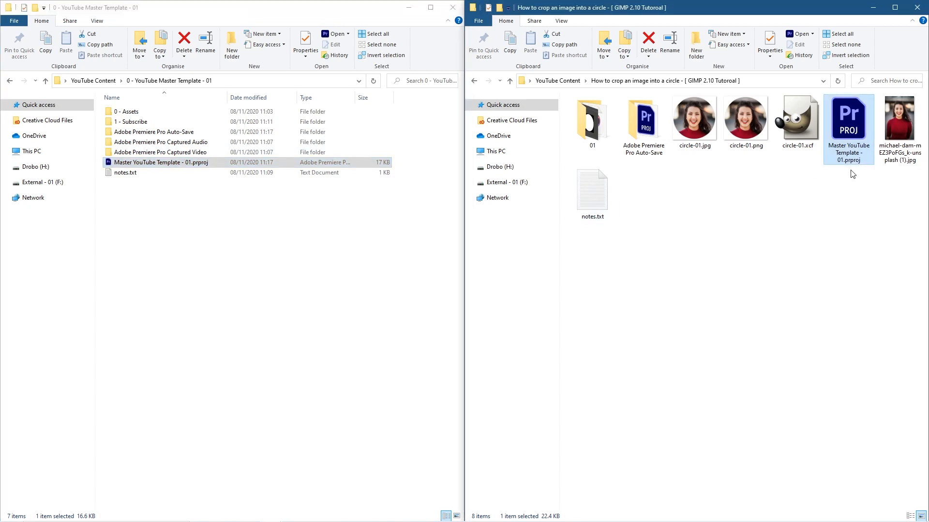
pyautogui.click(146, 165)
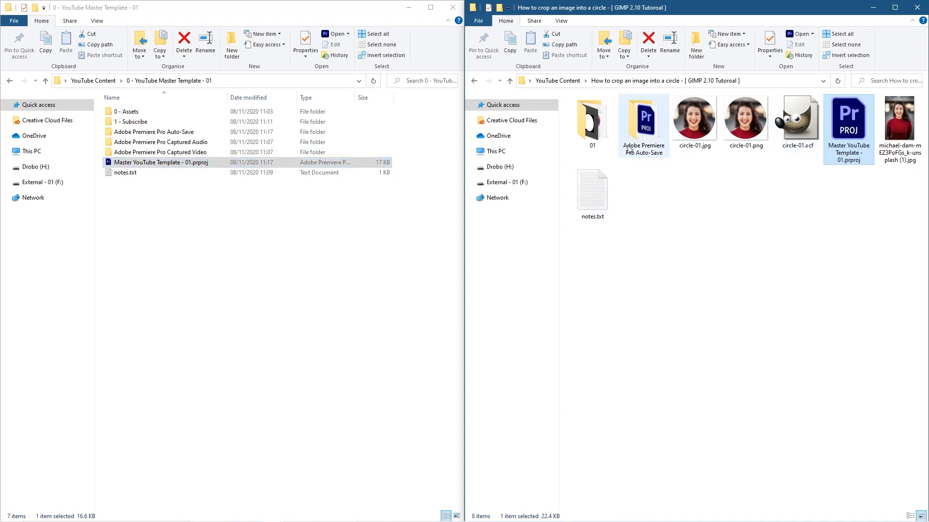
# Examine the 01.mp4 and 02.mp4 recordings in the tutorial's 01 folder and return to the tutorial folder
pyautogui.doubleClick(608, 120)
pyautogui.moveTo(653, 161); pyautogui.dragTo(596, 123)
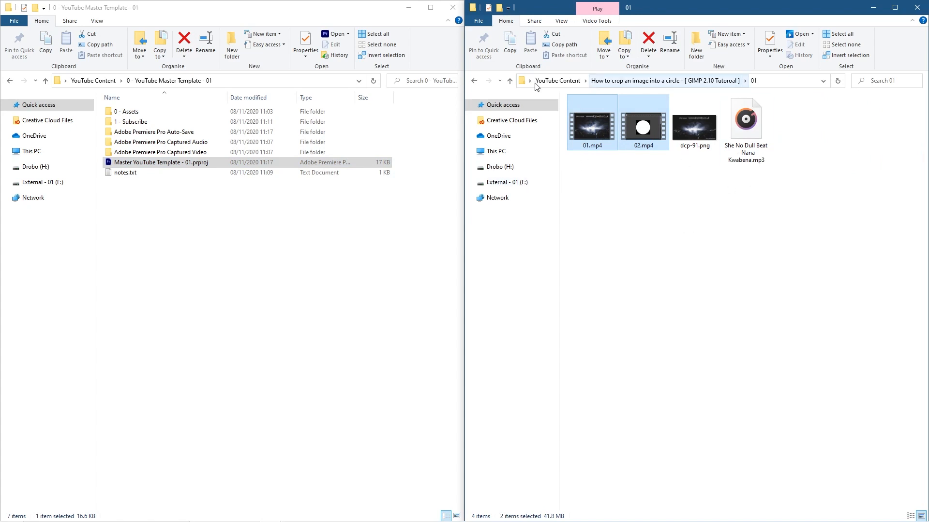
pyautogui.moveTo(595, 135)
pyautogui.mouseDown()
pyautogui.moveTo(575, 261)
pyautogui.moveTo(631, 144)
pyautogui.moveTo(613, 137)
pyautogui.mouseUp()
pyautogui.click(625, 201)
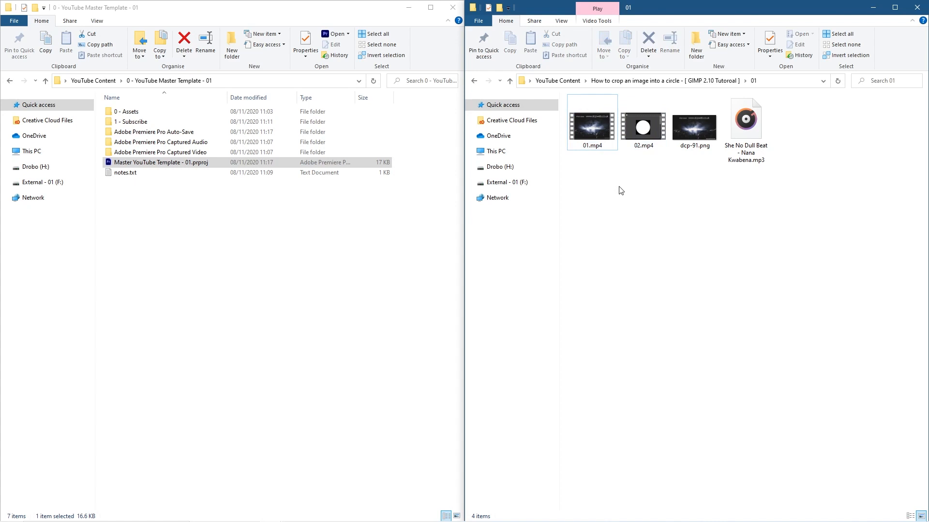
pyautogui.click(473, 81)
pyautogui.click(701, 189)
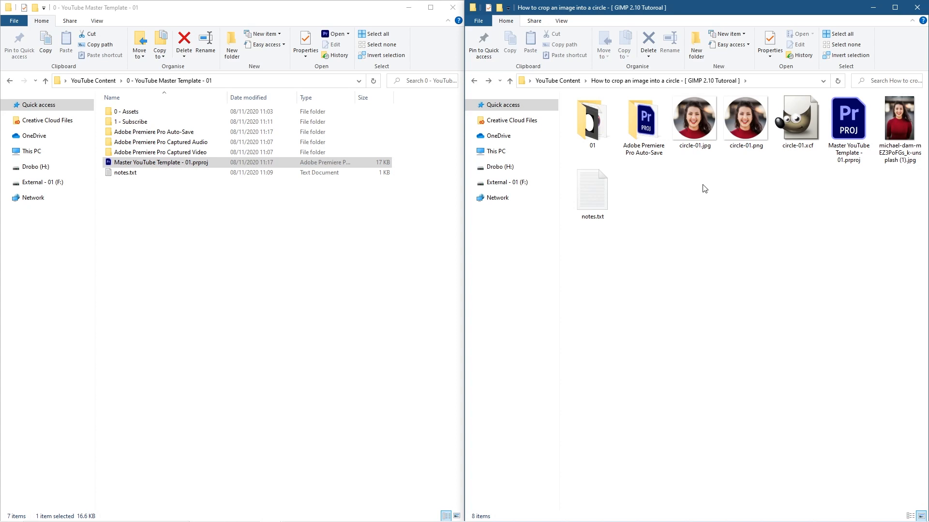
# Play 01.mp4 from the 01 folder with the sound muted and jump through it to about 00:03:24
pyautogui.doubleClick(610, 140)
pyautogui.click(608, 143)
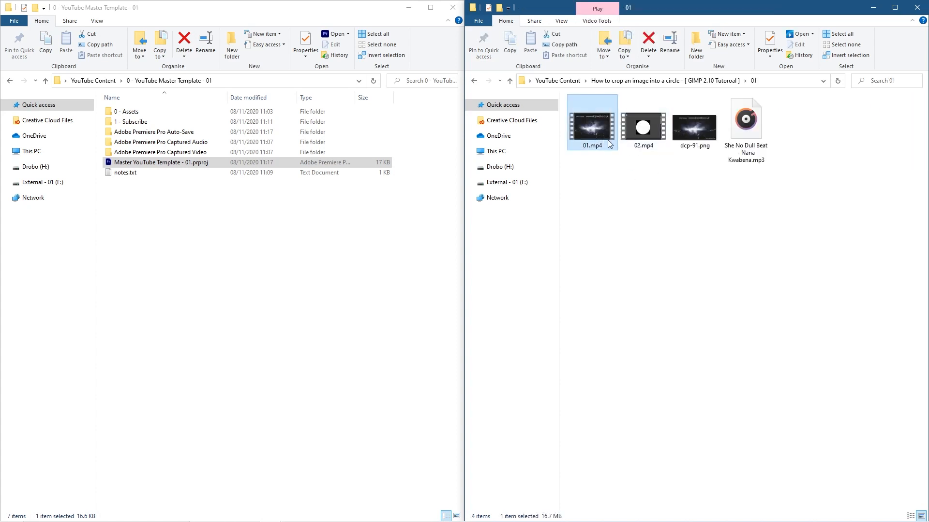
pyautogui.doubleClick(594, 129)
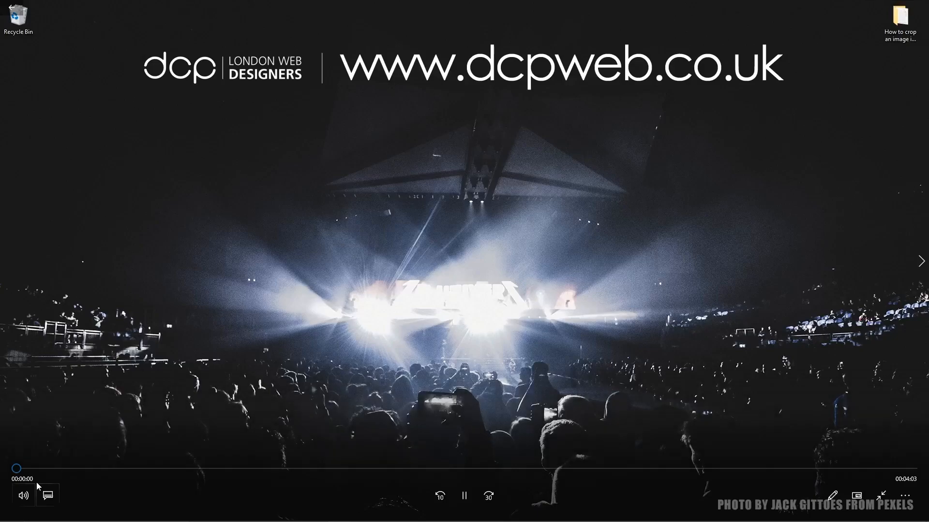
pyautogui.click(23, 495)
pyautogui.click(18, 464)
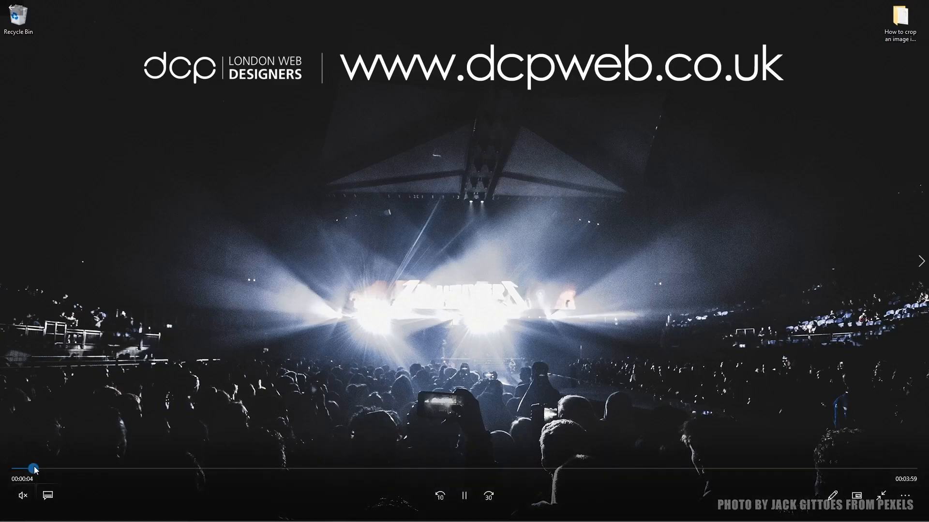
pyautogui.click(468, 468)
pyautogui.click(770, 469)
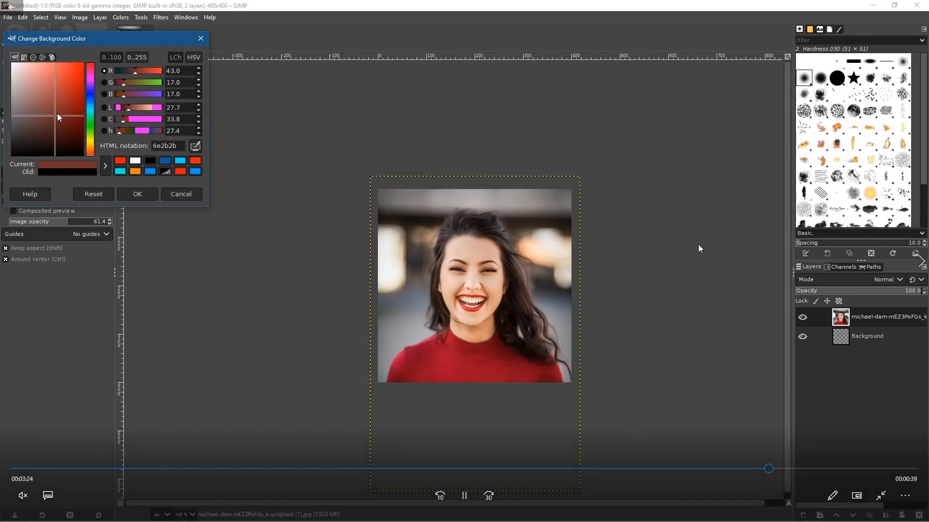
# Close the video player and both File Explorer windows
pyautogui.click(918, 8)
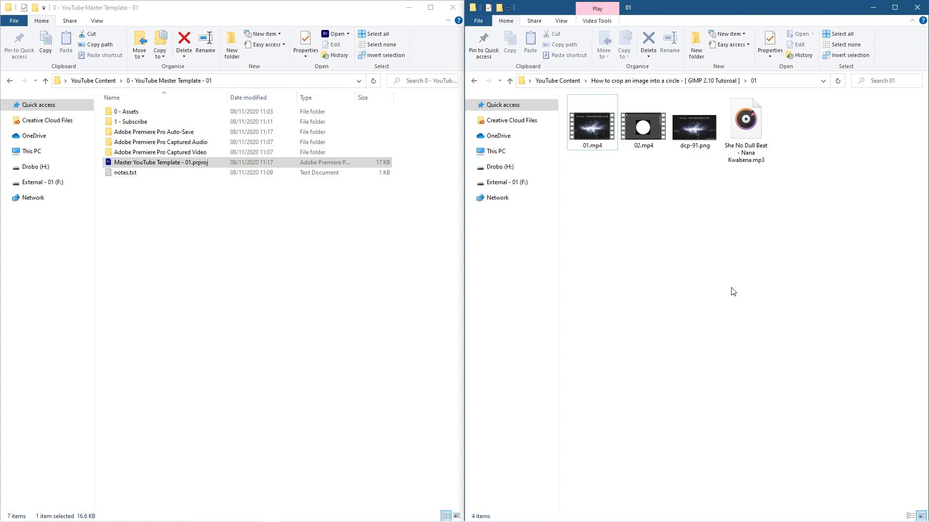
pyautogui.click(453, 7)
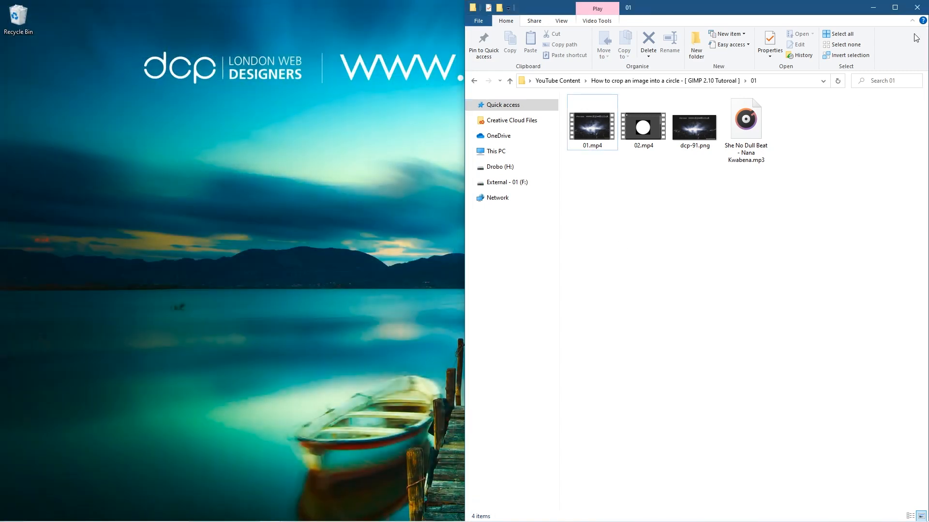
pyautogui.click(917, 7)
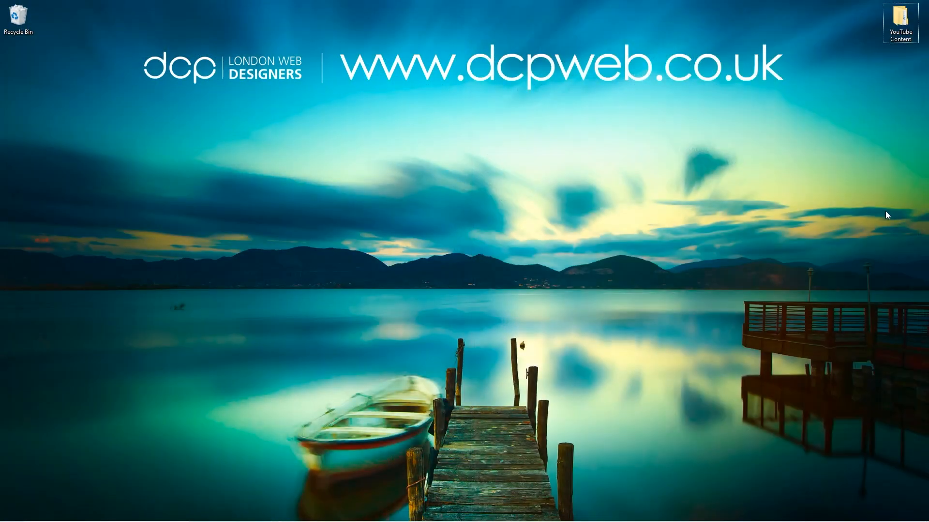